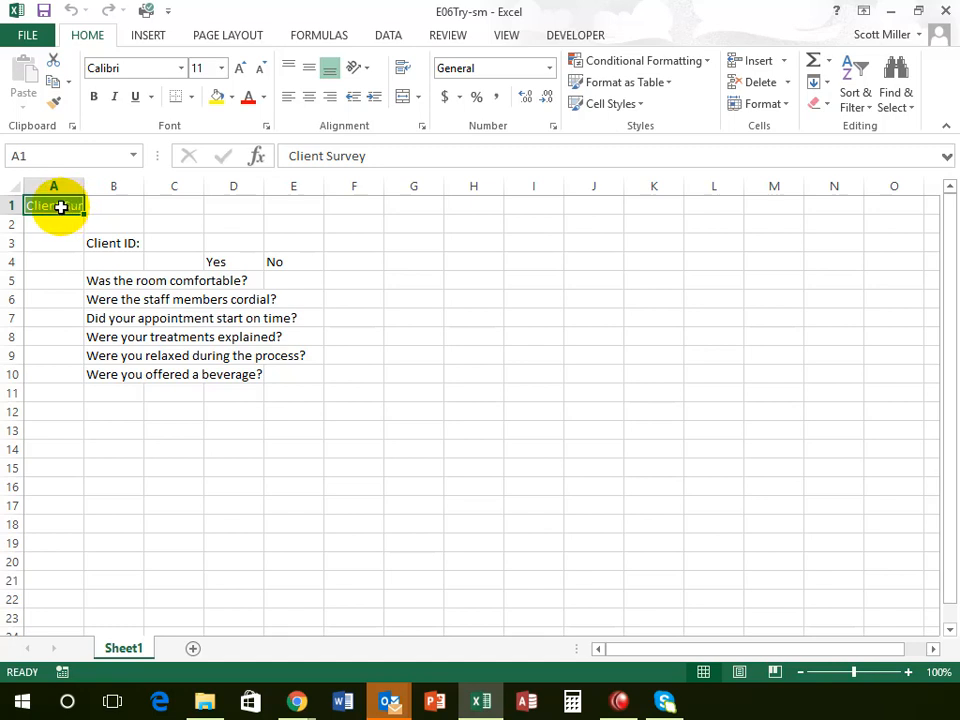
# Step: Select the title row range A1:E1, starting from the Client Survey cell
pyautogui.moveTo(49, 204); pyautogui.dragTo(273, 205)
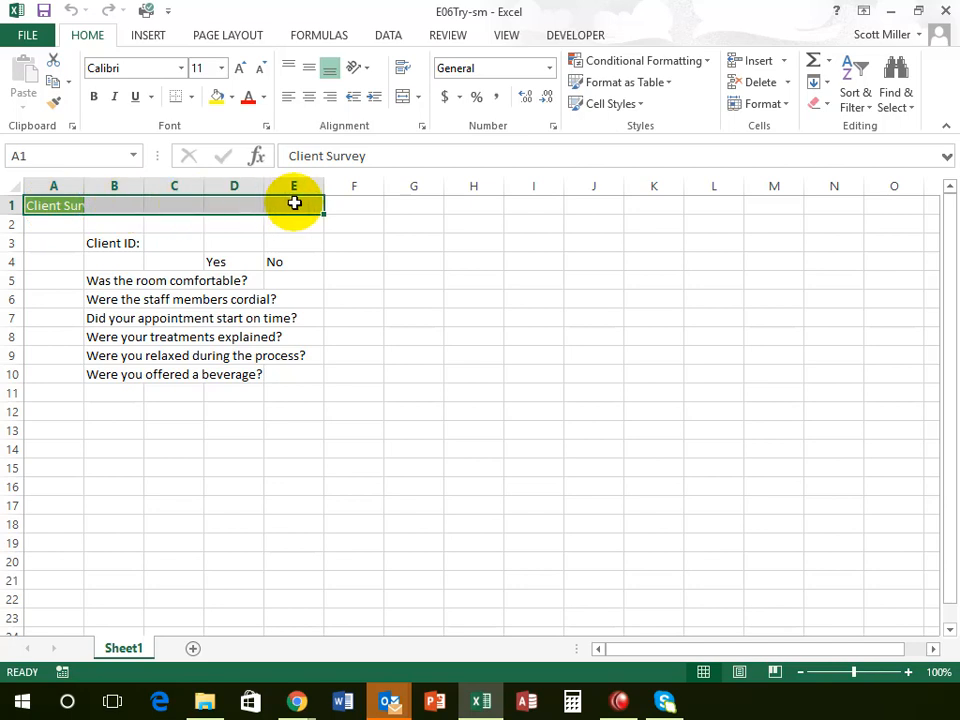
pyautogui.click(55, 204)
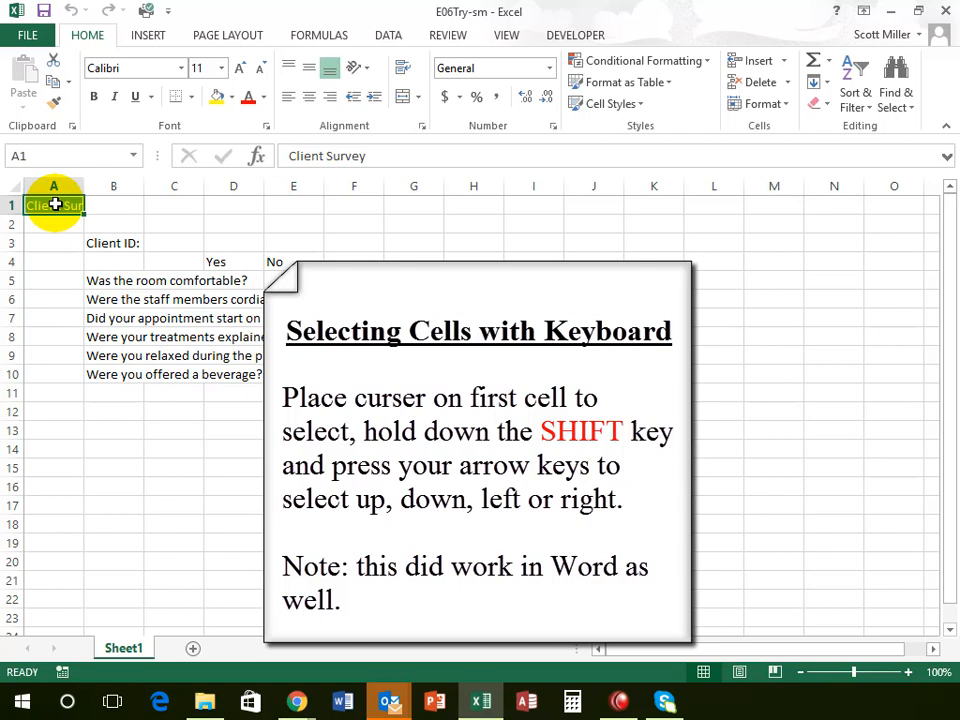
pyautogui.hotkey('shift', 'Right')
pyautogui.hotkey('shift', 'Right')
pyautogui.hotkey('shift', 'Right')
pyautogui.hotkey('shift', 'Right')
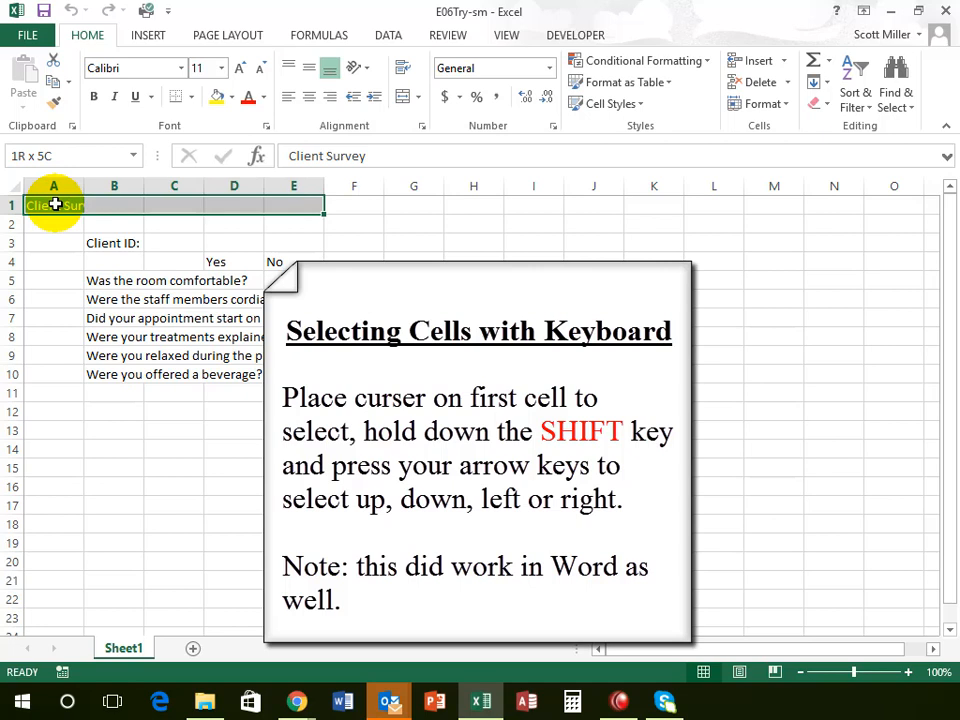
# Step: Extend the selection from A1:E1 down to row 9 and shrink it back to row 1
pyautogui.hotkey('shift', 'Down')
pyautogui.hotkey('shift', 'Down')
pyautogui.hotkey('shift', 'Down')
pyautogui.hotkey('shift', 'Down')
pyautogui.hotkey('shift', 'Down')
pyautogui.hotkey('shift', 'Down')
pyautogui.hotkey('shift', 'Down')
pyautogui.hotkey('shift', 'Down')
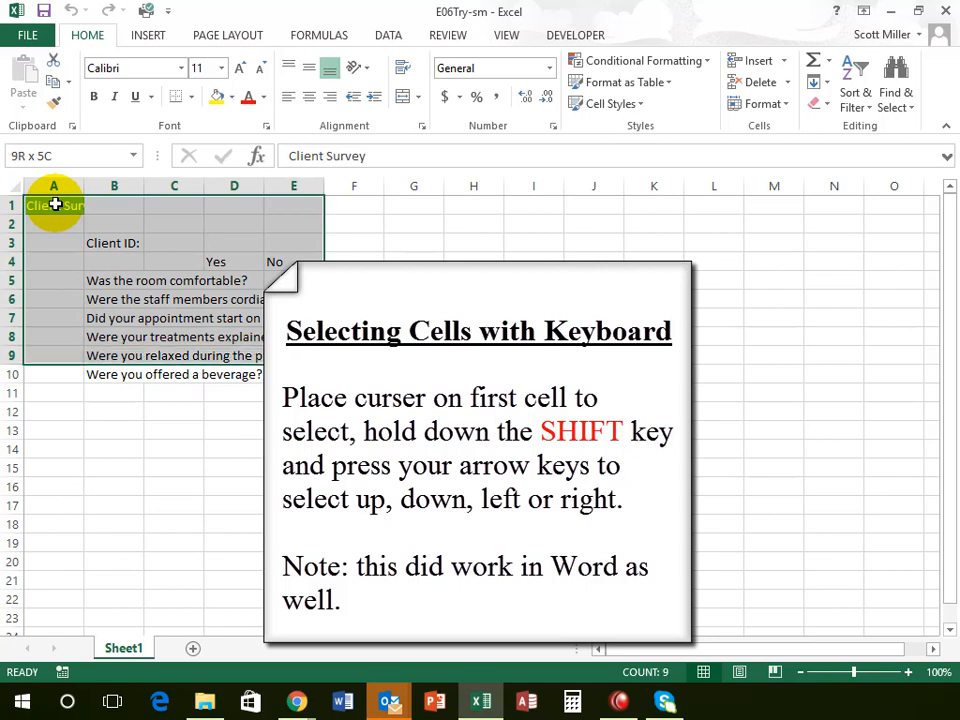
pyautogui.hotkey('shift', 'Up')
pyautogui.hotkey('shift', 'Up')
pyautogui.hotkey('shift', 'Up')
pyautogui.hotkey('shift', 'Up')
pyautogui.hotkey('shift', 'Up')
pyautogui.hotkey('shift', 'Up')
pyautogui.hotkey('shift', 'Up')
pyautogui.hotkey('shift', 'Up')
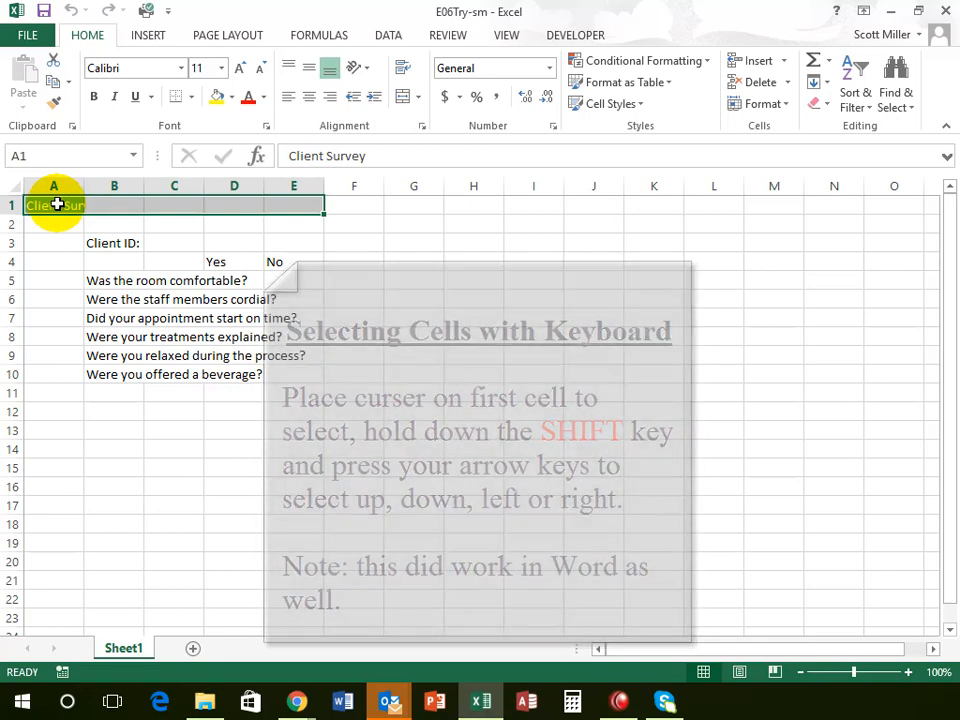
# Step: Merge and center the Client Survey title across A1:E1
pyautogui.click(403, 98)
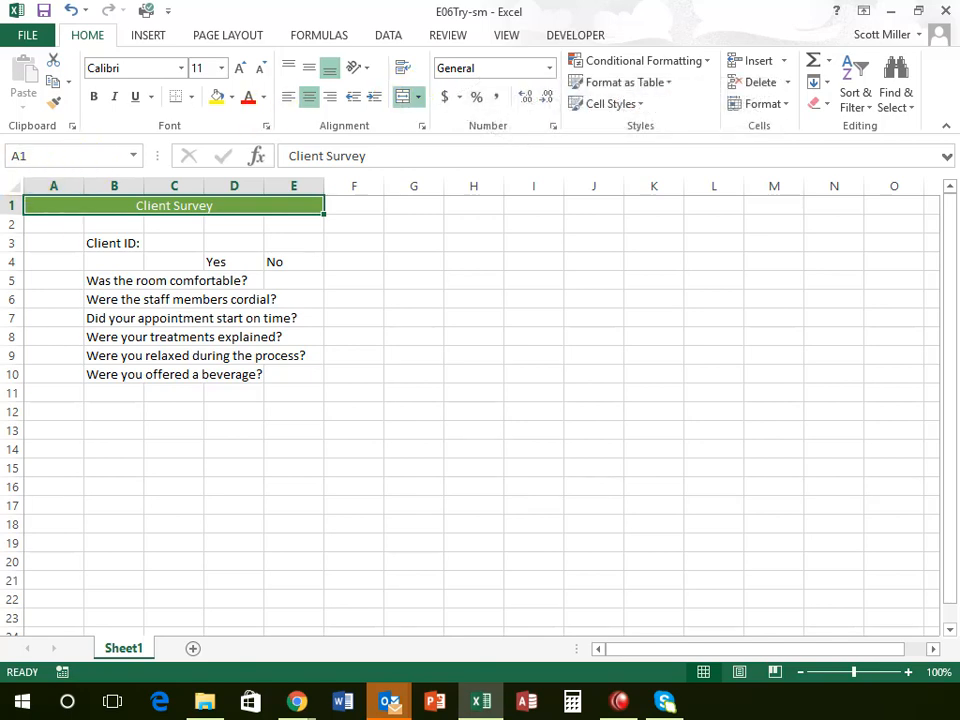
# Step: Apply the Accent6 cell style to the empty cells A5:A10 beside the survey questions
pyautogui.moveTo(66, 281); pyautogui.dragTo(64, 369)
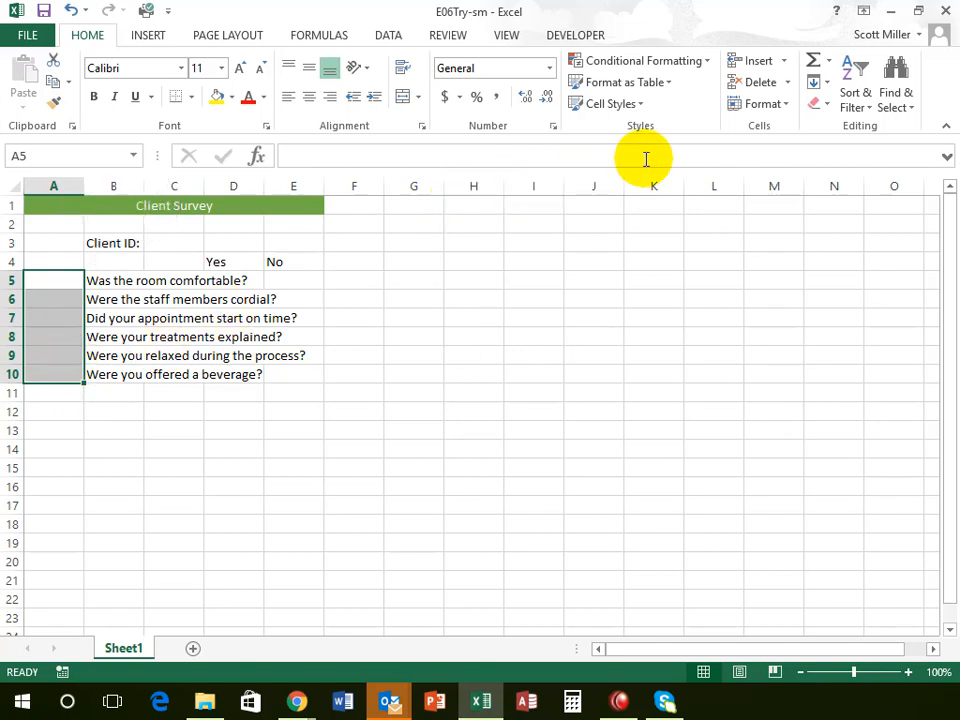
pyautogui.click(610, 104)
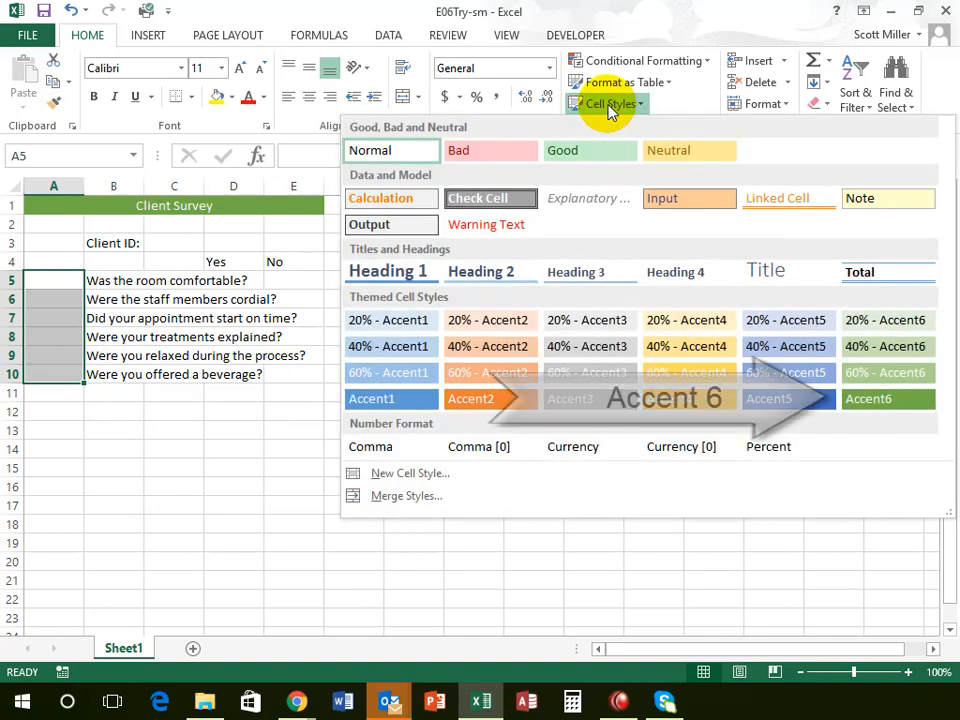
pyautogui.click(887, 400)
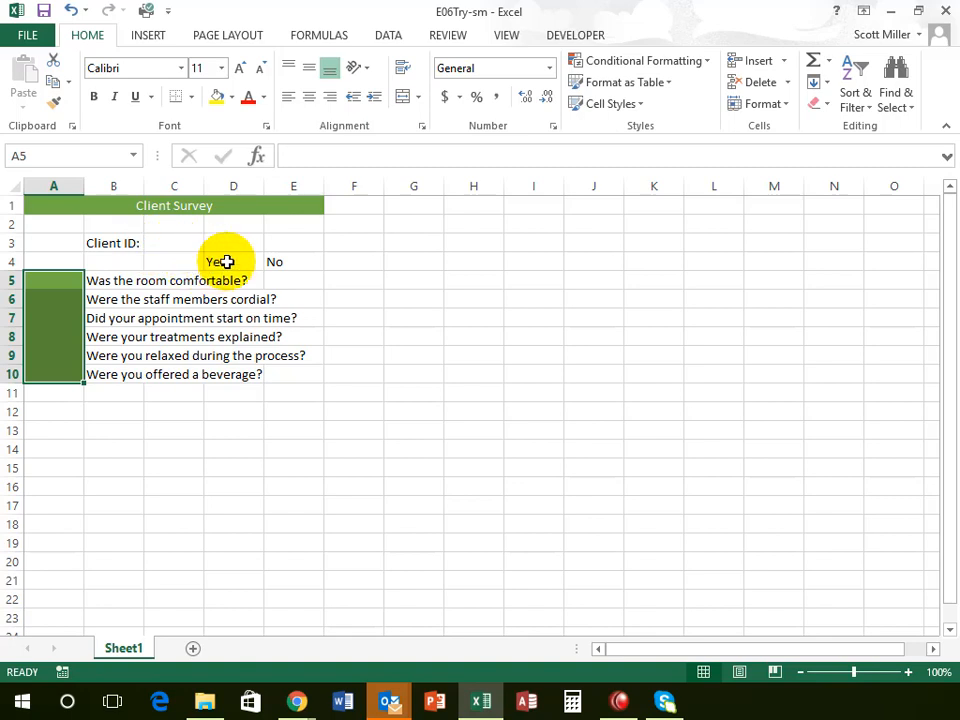
# Step: Apply the Accent6 cell style to the Yes and No headings in D4:E4 and the Client ID label in B3
pyautogui.moveTo(227, 261); pyautogui.dragTo(274, 261)
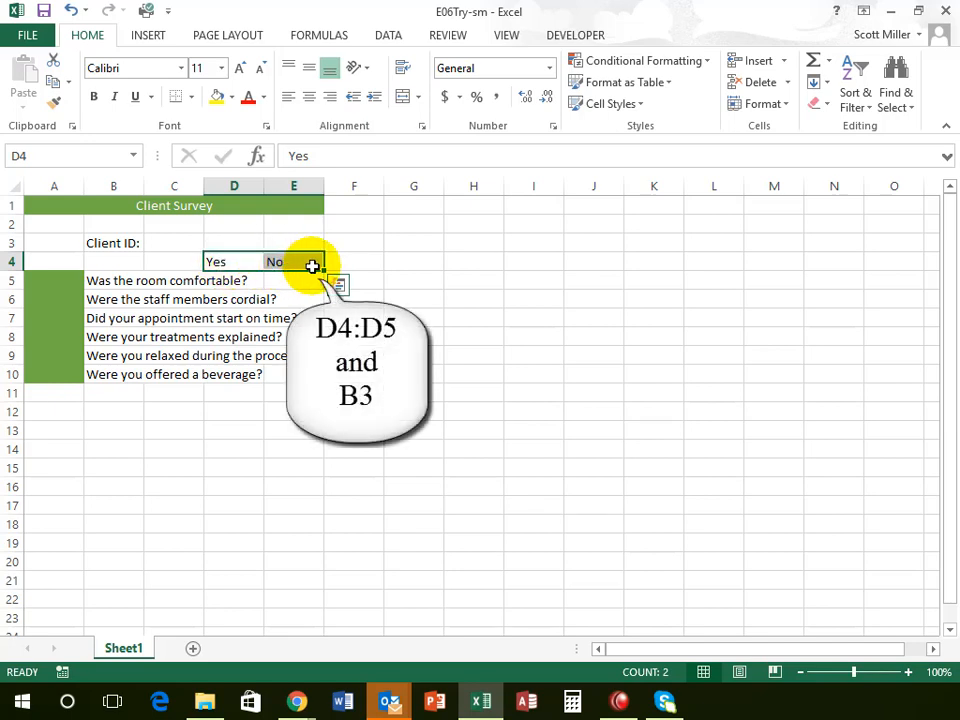
pyautogui.keyDown('ctrl'); pyautogui.click(116, 243); pyautogui.keyUp('ctrl')
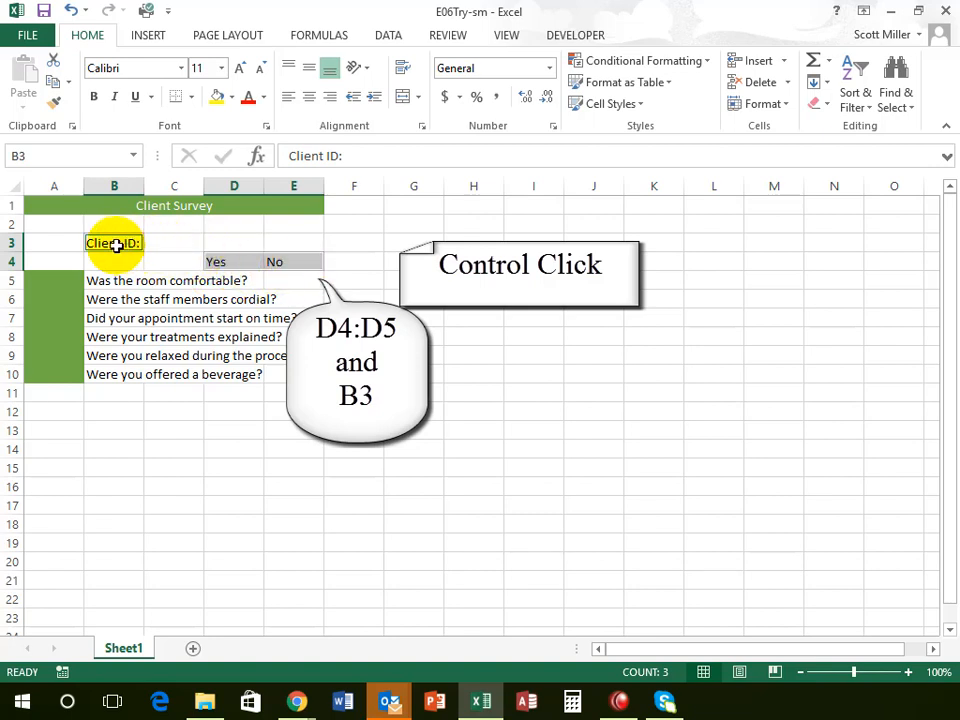
pyautogui.click(612, 104)
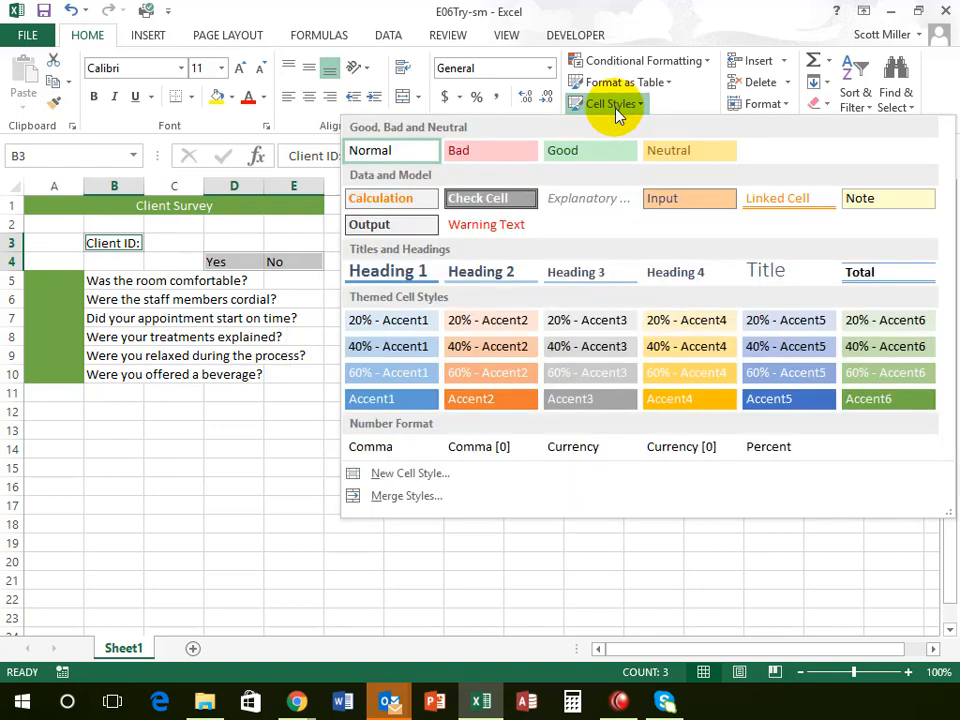
pyautogui.click(893, 405)
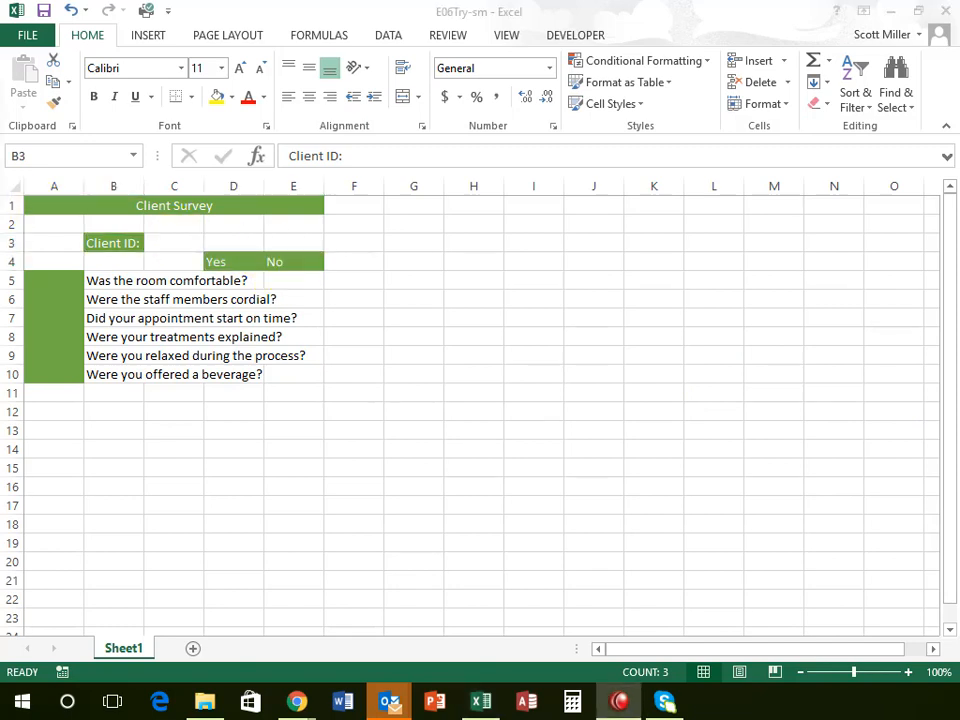
# Step: Wrap the text of the survey questions in B5:B10
pyautogui.click(117, 281)
pyautogui.moveTo(117, 281); pyautogui.dragTo(110, 373)
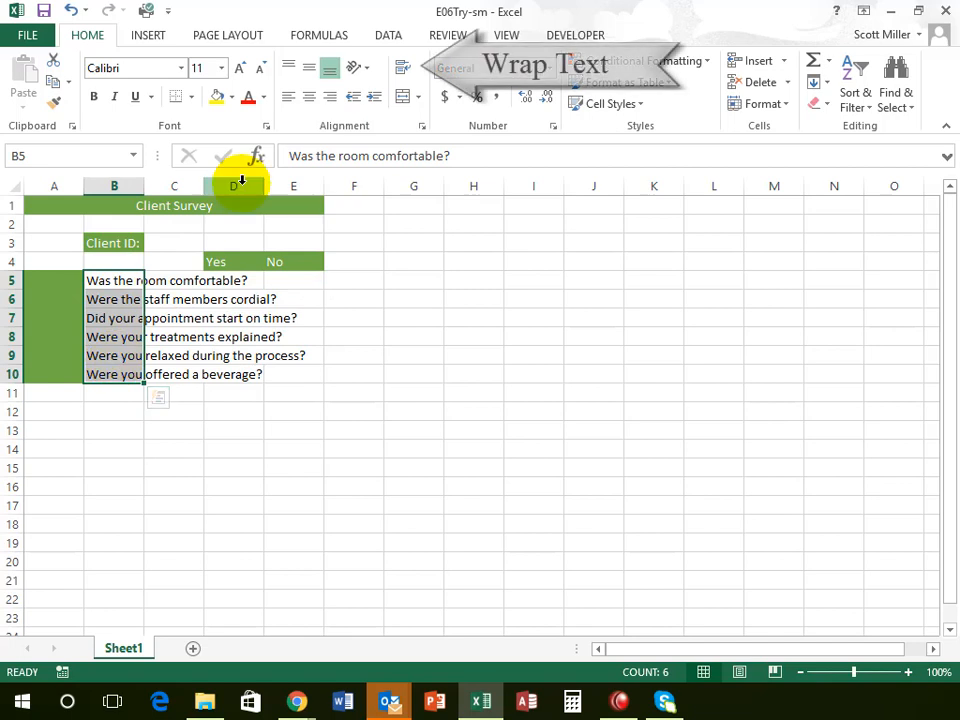
pyautogui.click(401, 70)
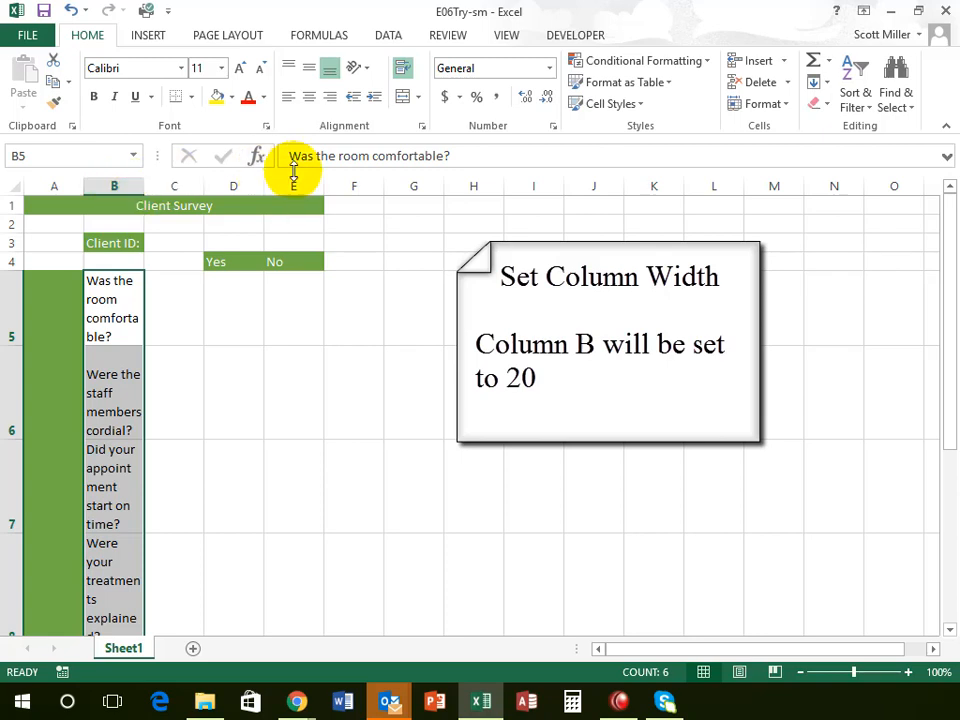
# Step: Set the width of column B to 20
pyautogui.click(768, 106)
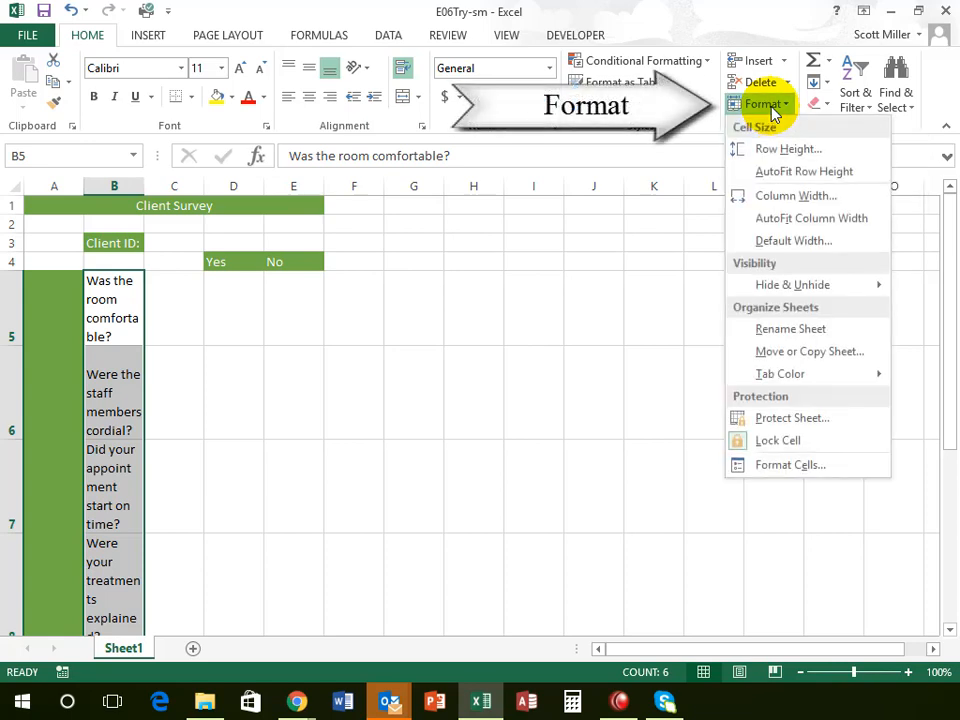
pyautogui.click(787, 197)
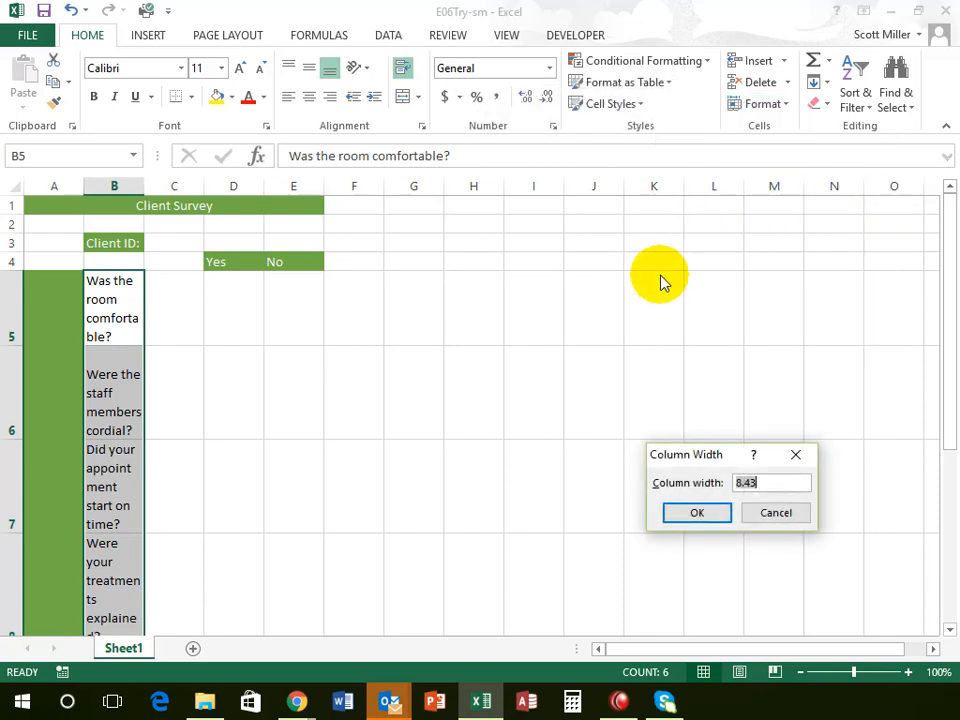
pyautogui.write('20')
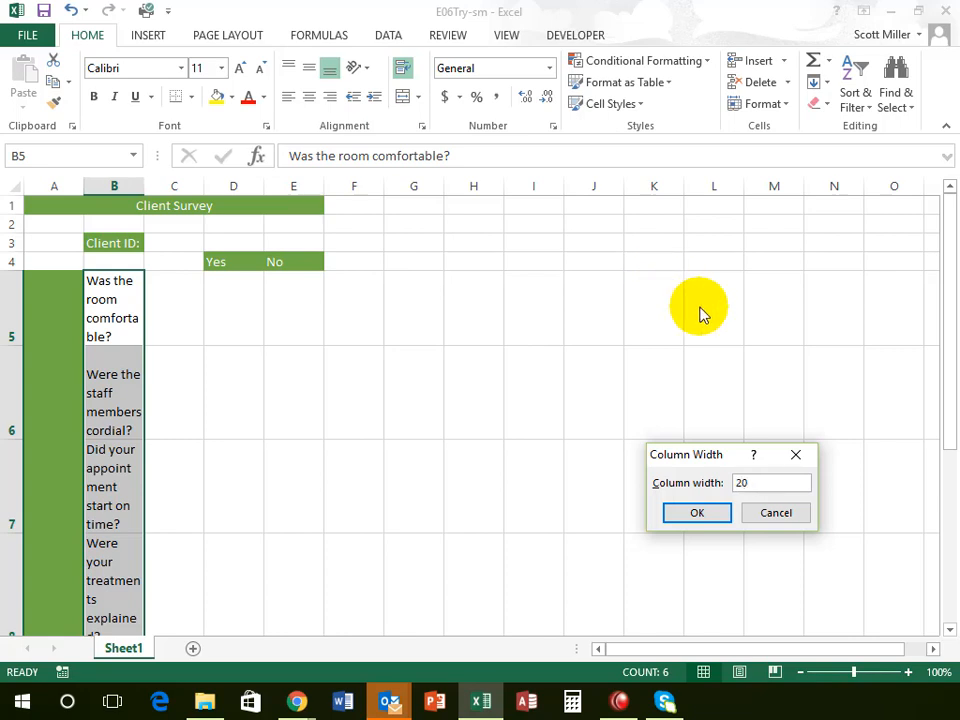
pyautogui.click(698, 517)
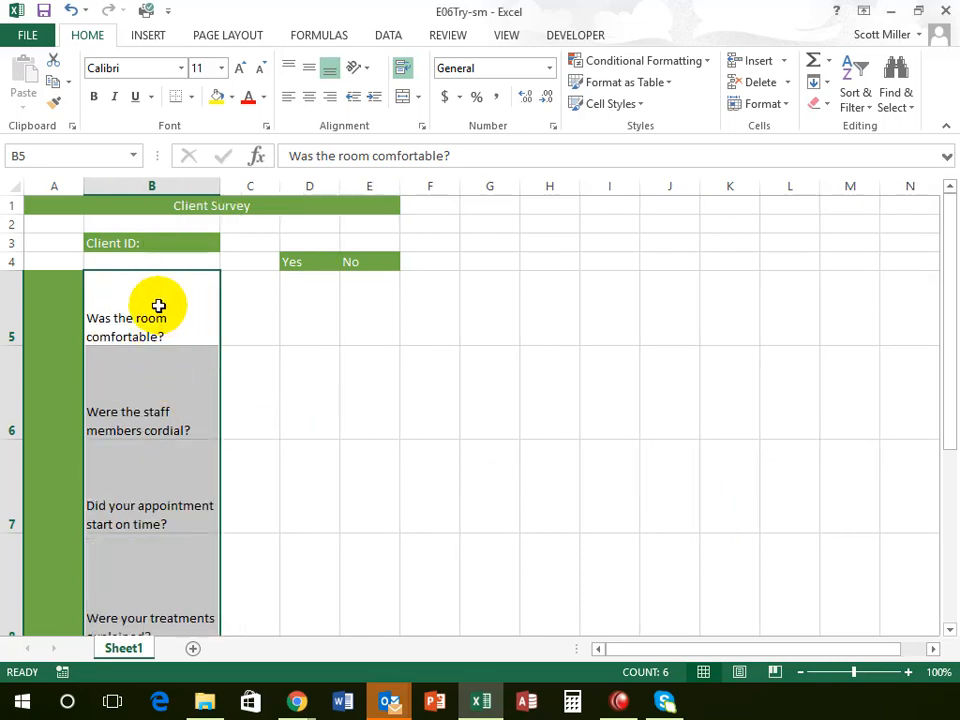
# Step: AutoFit the height of rows 5 to 10 to the wrapped question text
pyautogui.scroll(-2, 146, 388)
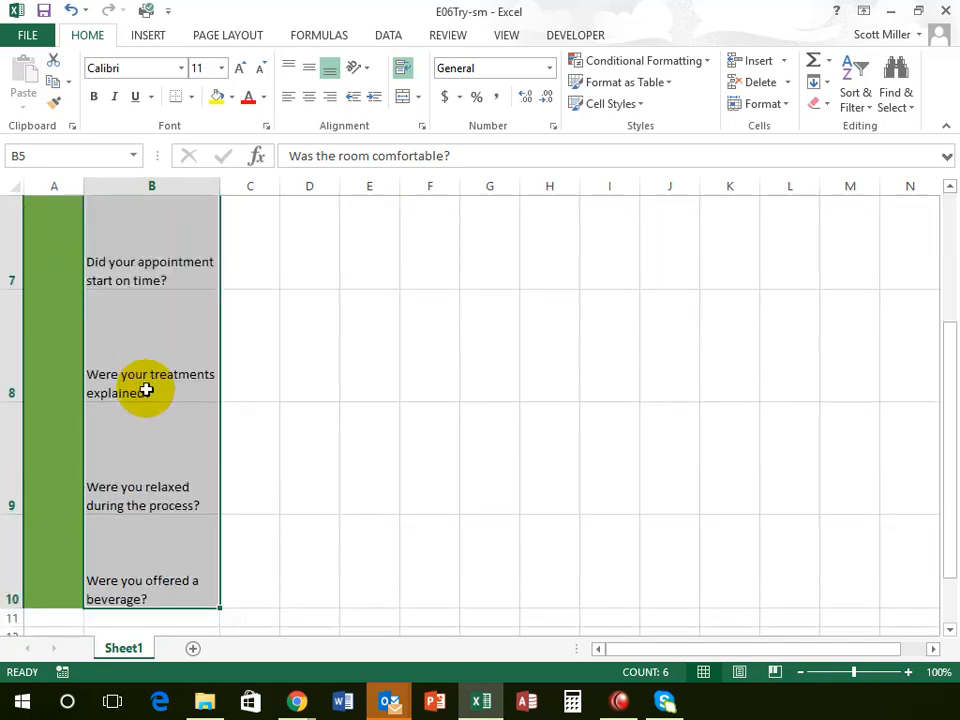
pyautogui.scroll(2, 113, 582)
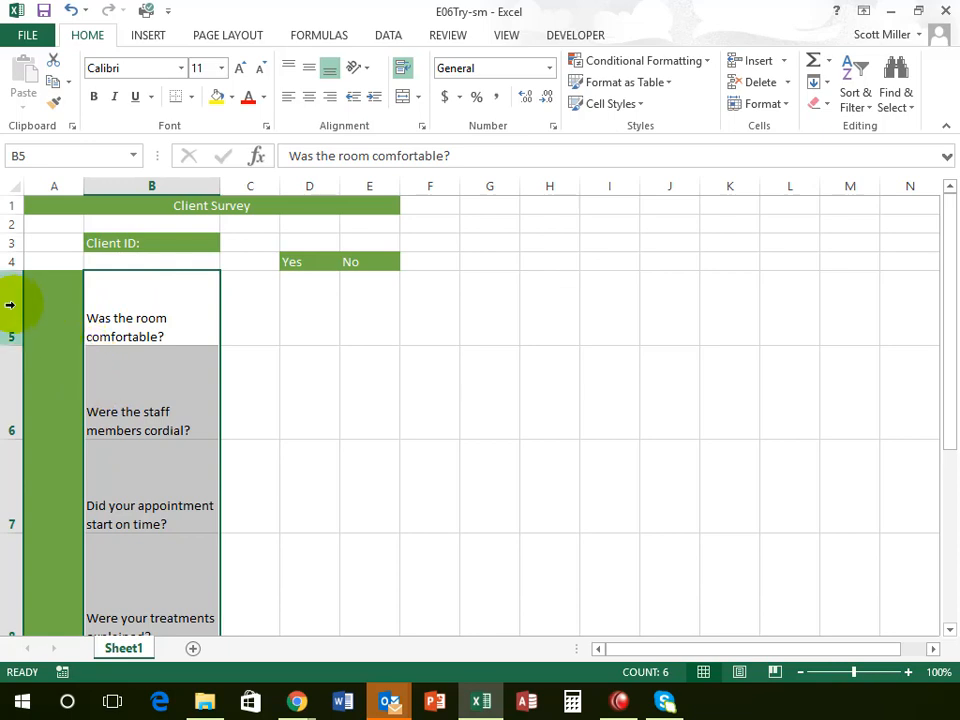
pyautogui.moveTo(9, 304); pyautogui.dragTo(16, 304)
pyautogui.moveTo(12, 401); pyautogui.dragTo(32, 559)
pyautogui.scroll(2, 32, 559)
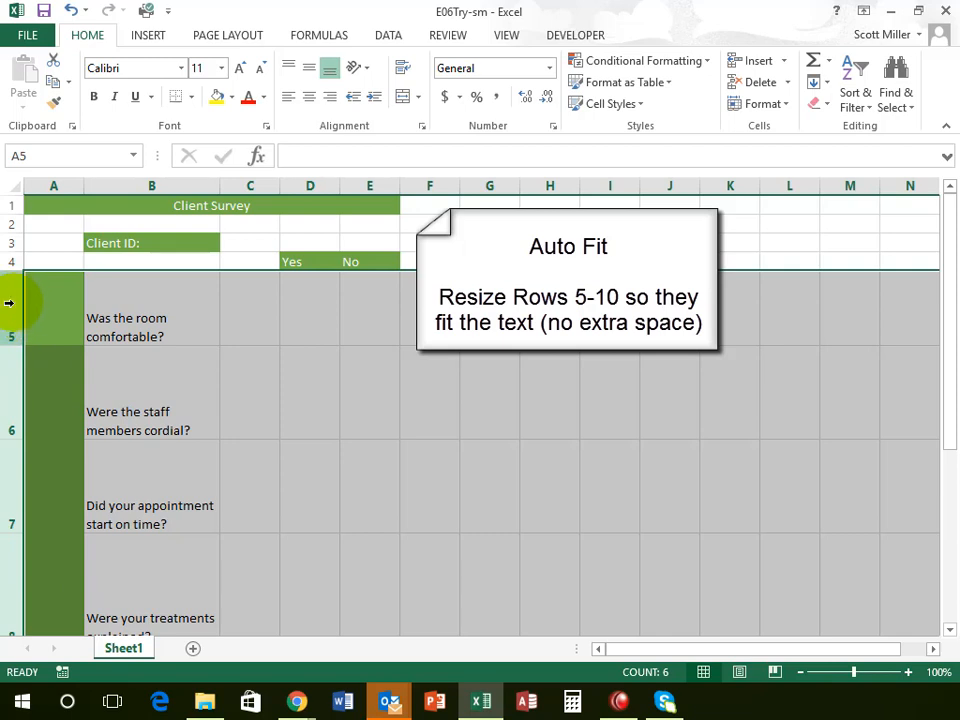
pyautogui.scroll(-3, 13, 433)
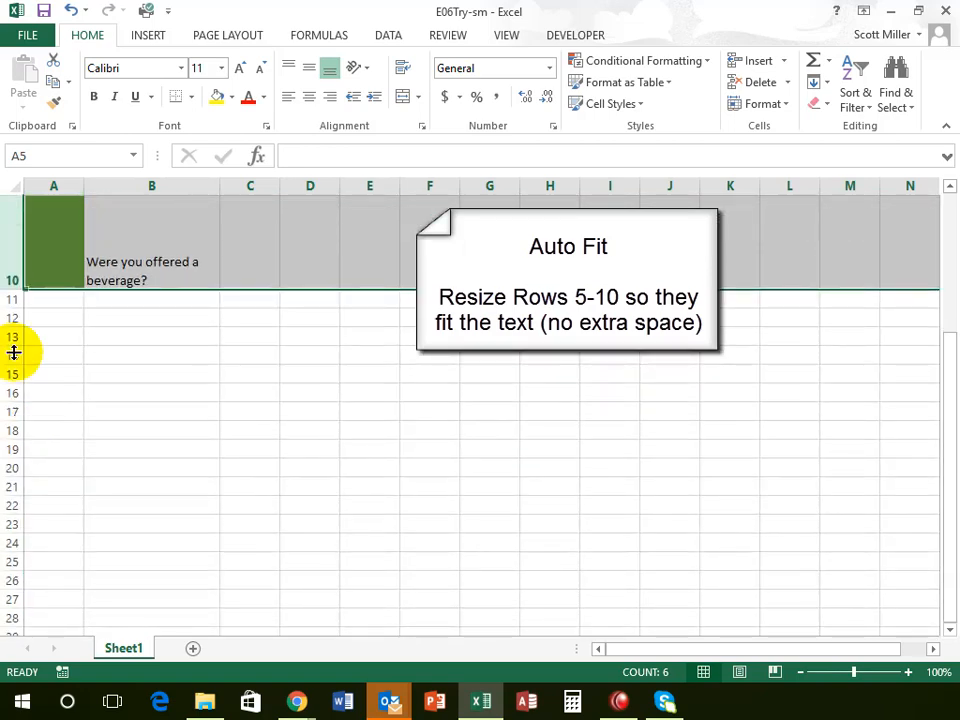
pyautogui.scroll(3, 30, 304)
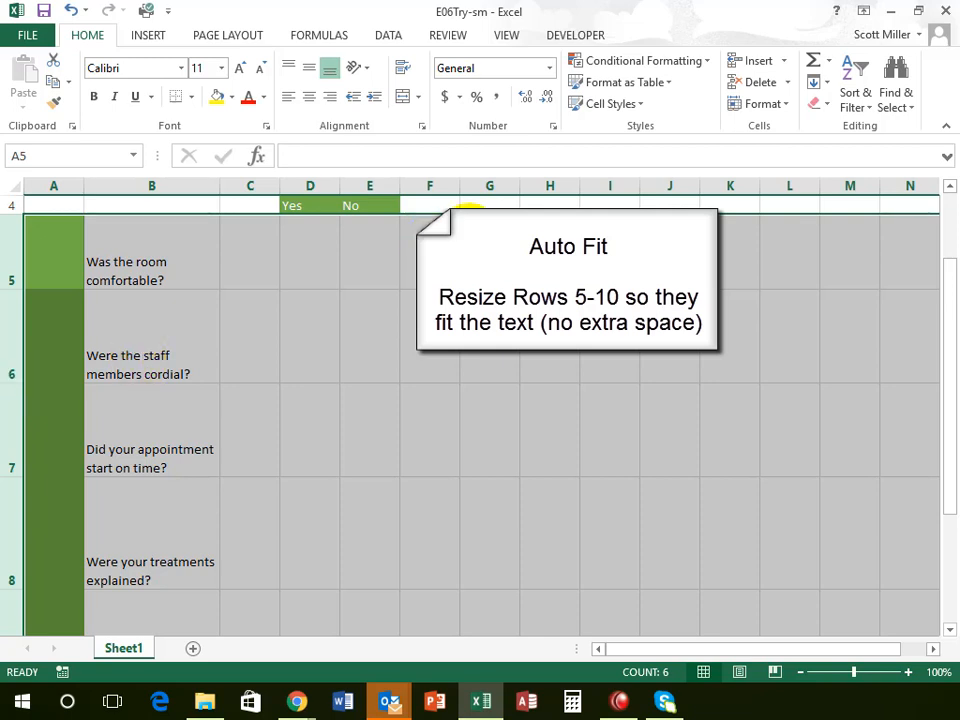
pyautogui.click(771, 108)
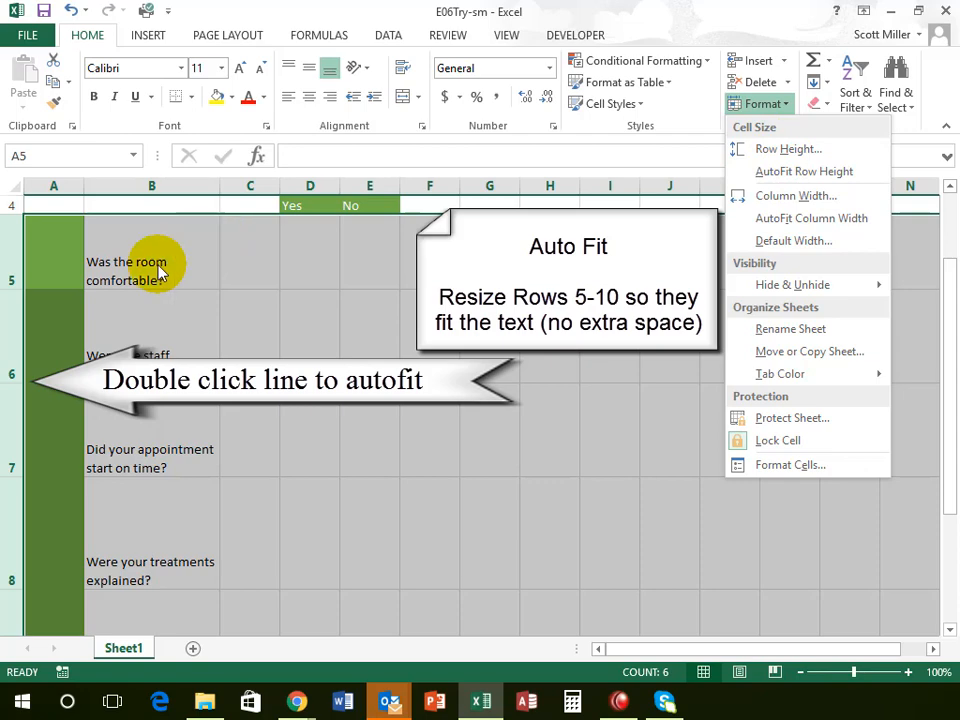
pyautogui.click(13, 383)
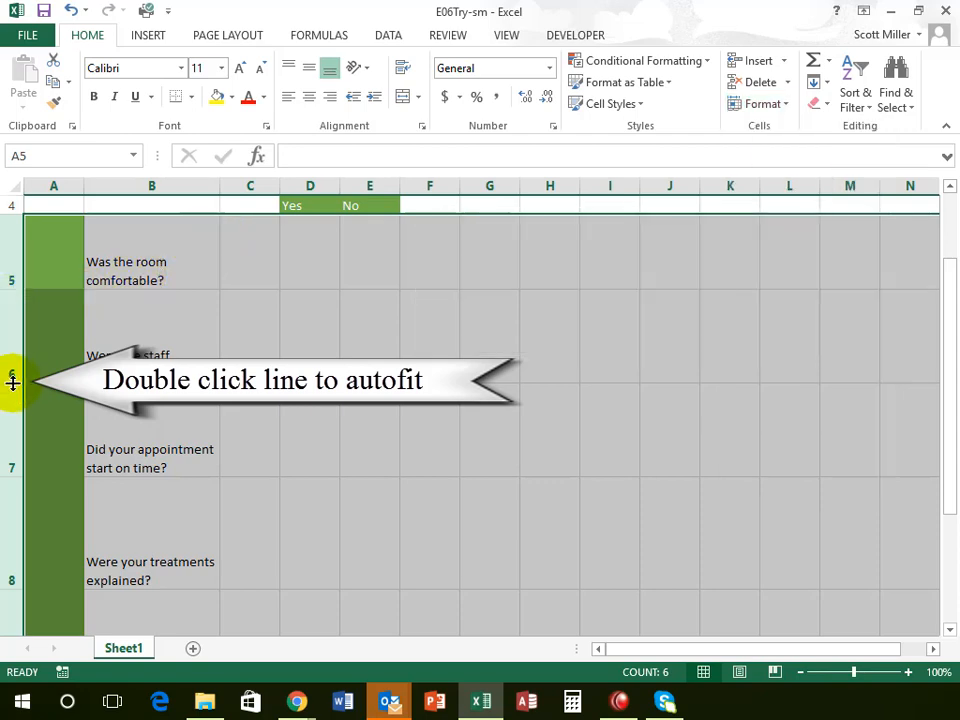
pyautogui.doubleClick(13, 383)
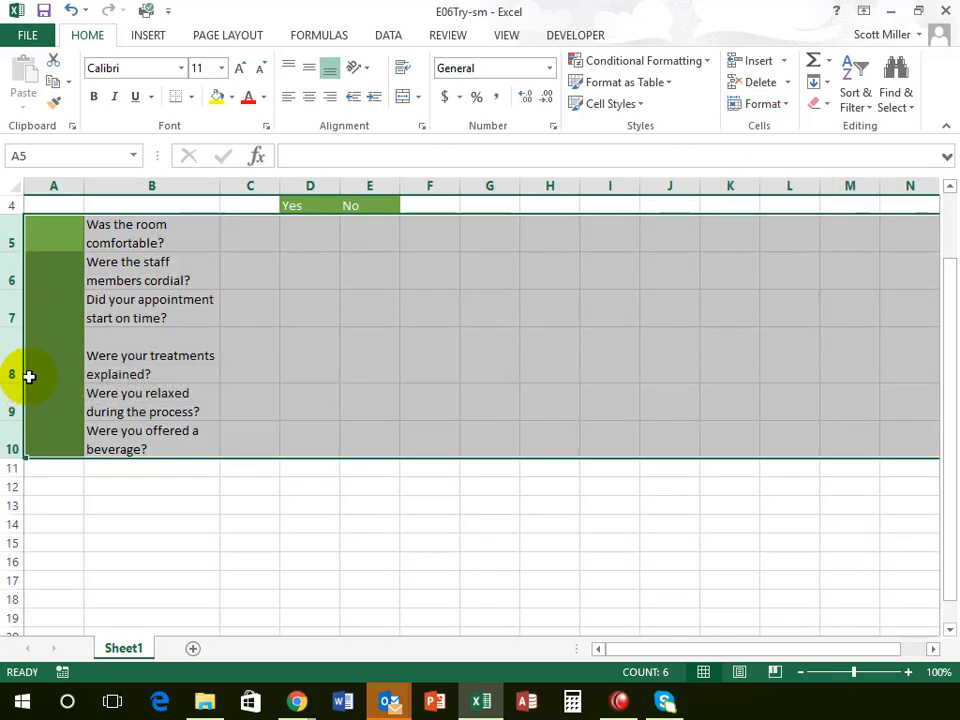
# Step: Reduce the height of row 8 so its two-line question fits without extra space
pyautogui.scroll(1, 29, 376)
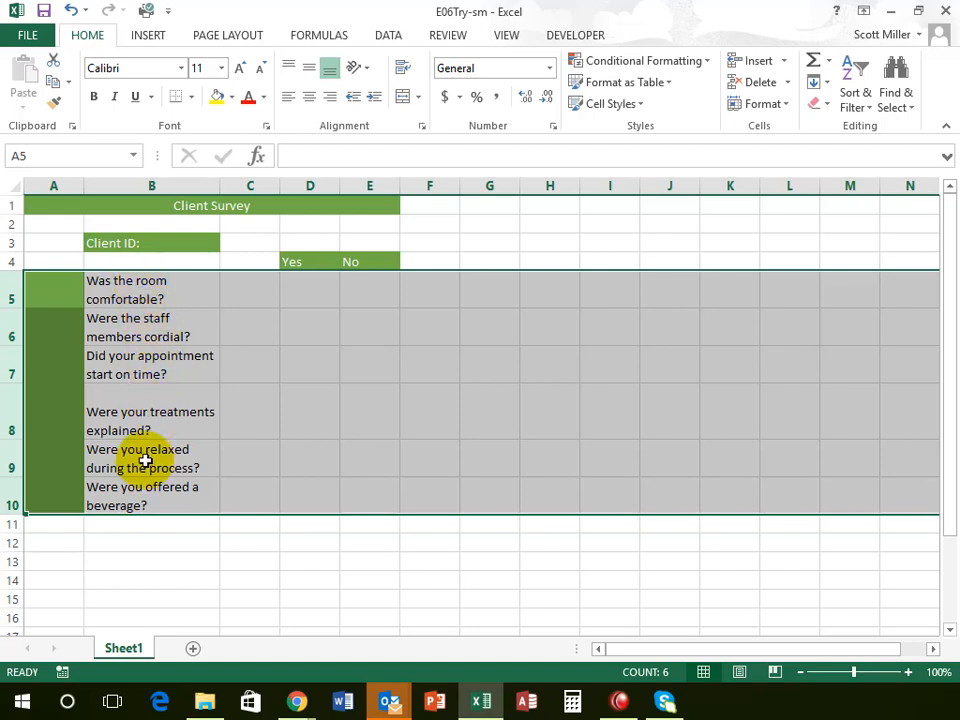
pyautogui.click(130, 408)
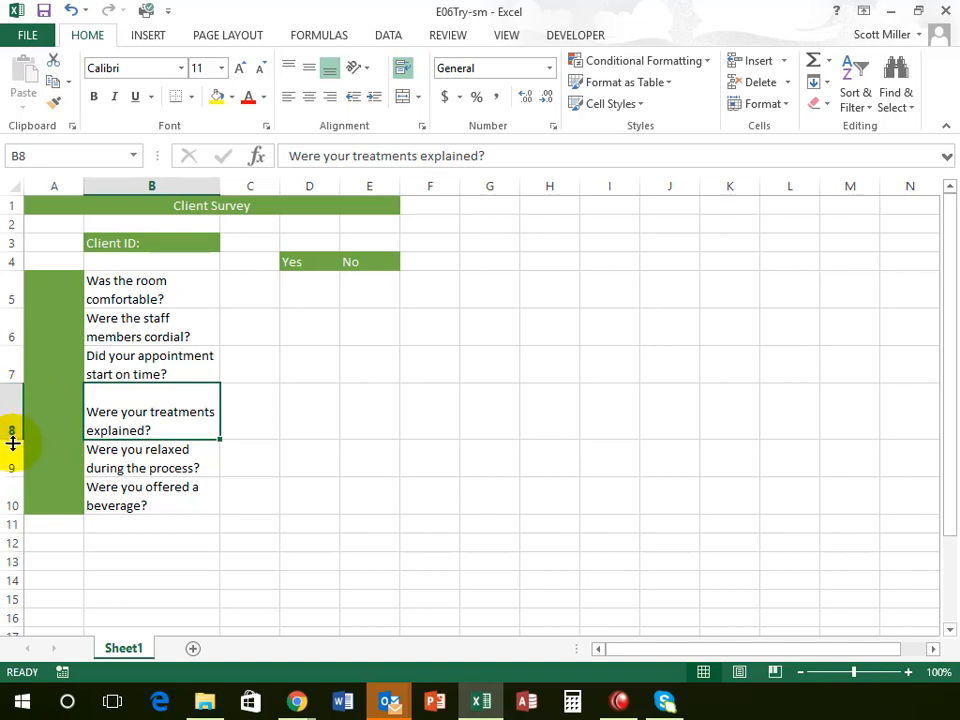
pyautogui.moveTo(12, 439); pyautogui.dragTo(13, 422)
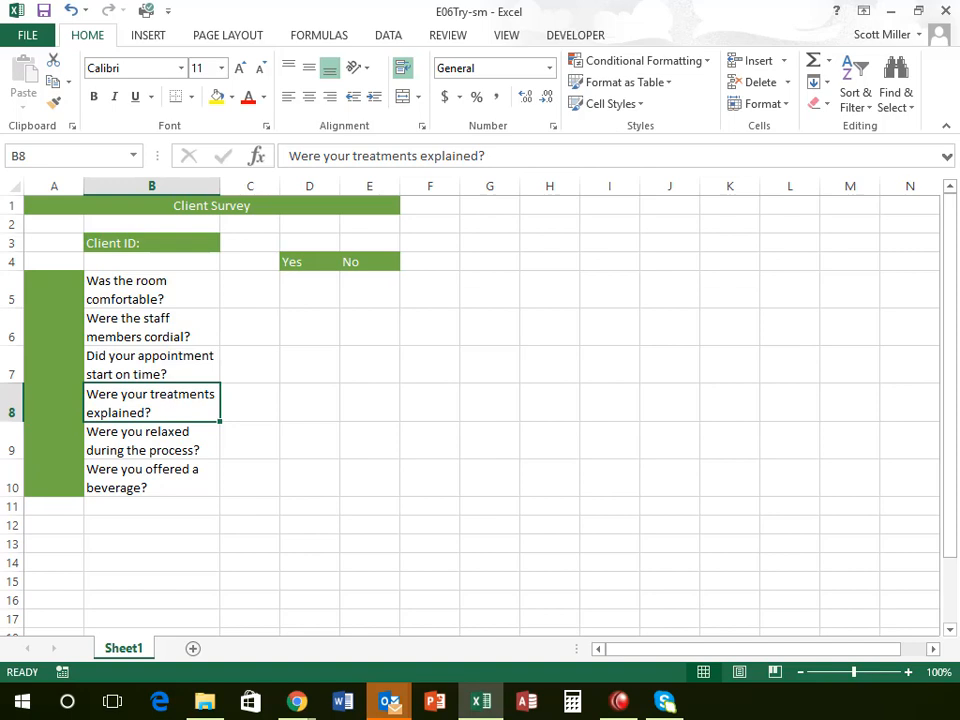
# Step: Apply the Accent6 cell style to column C
pyautogui.click(251, 186)
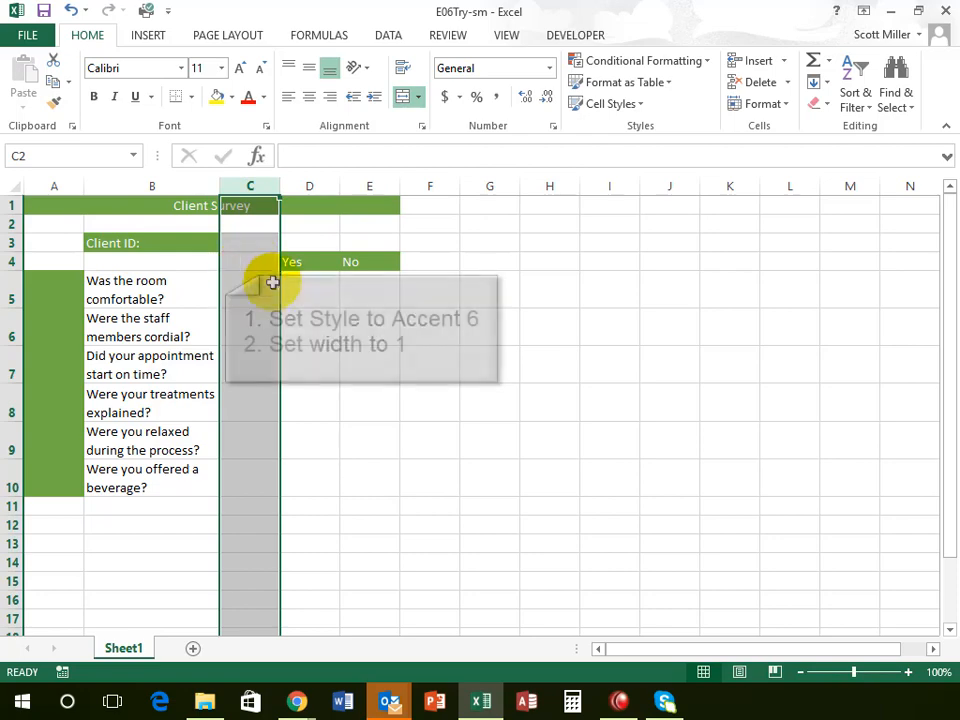
pyautogui.click(615, 104)
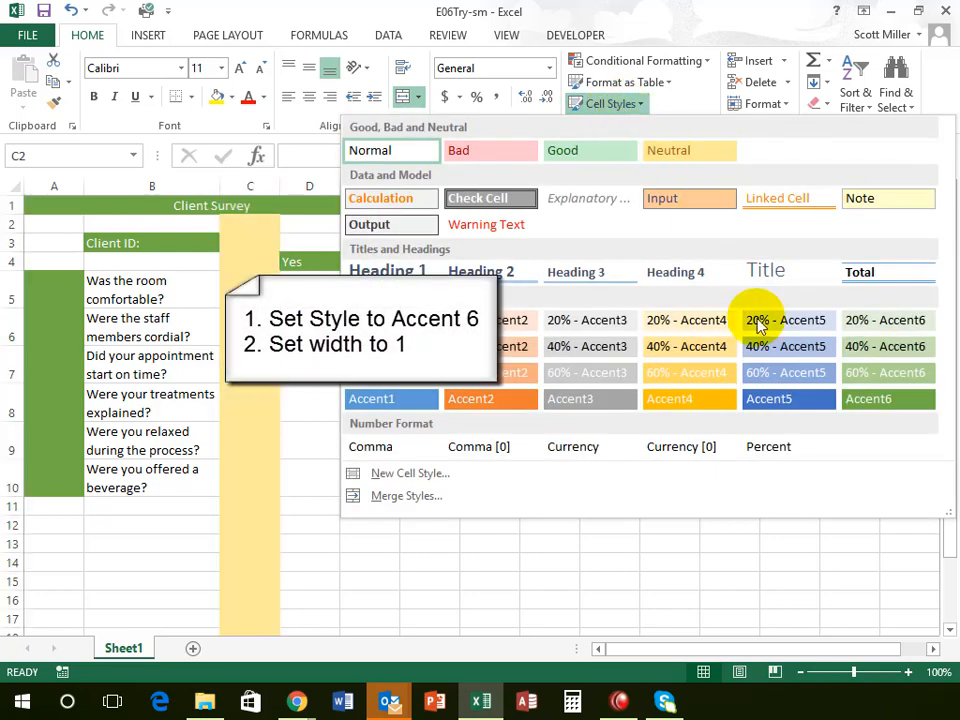
pyautogui.click(900, 410)
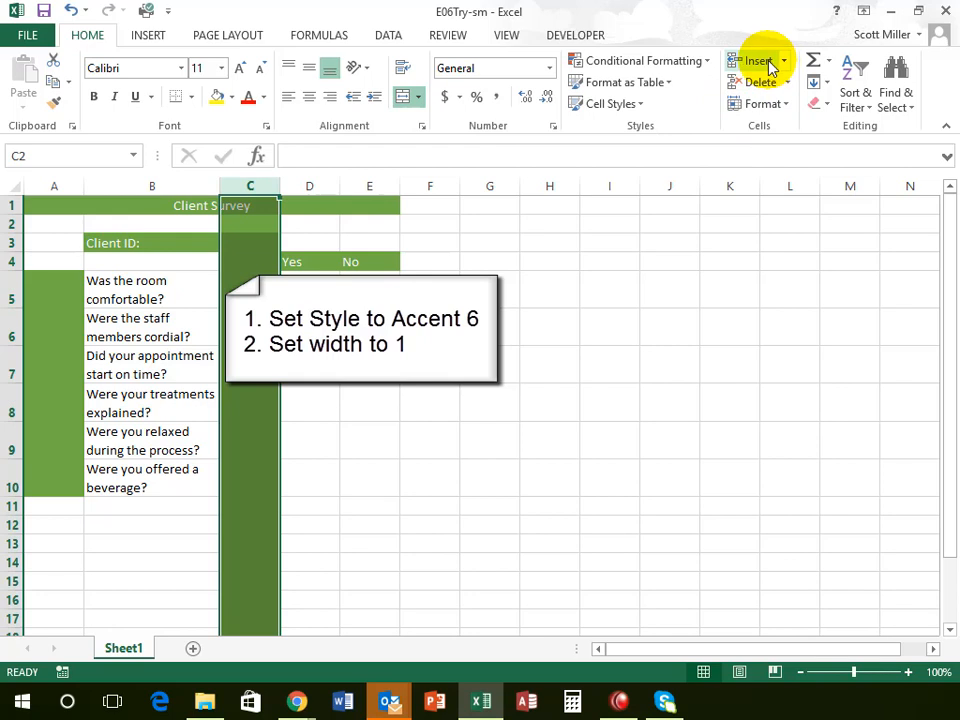
# Step: Set the width of column C to 1
pyautogui.click(778, 106)
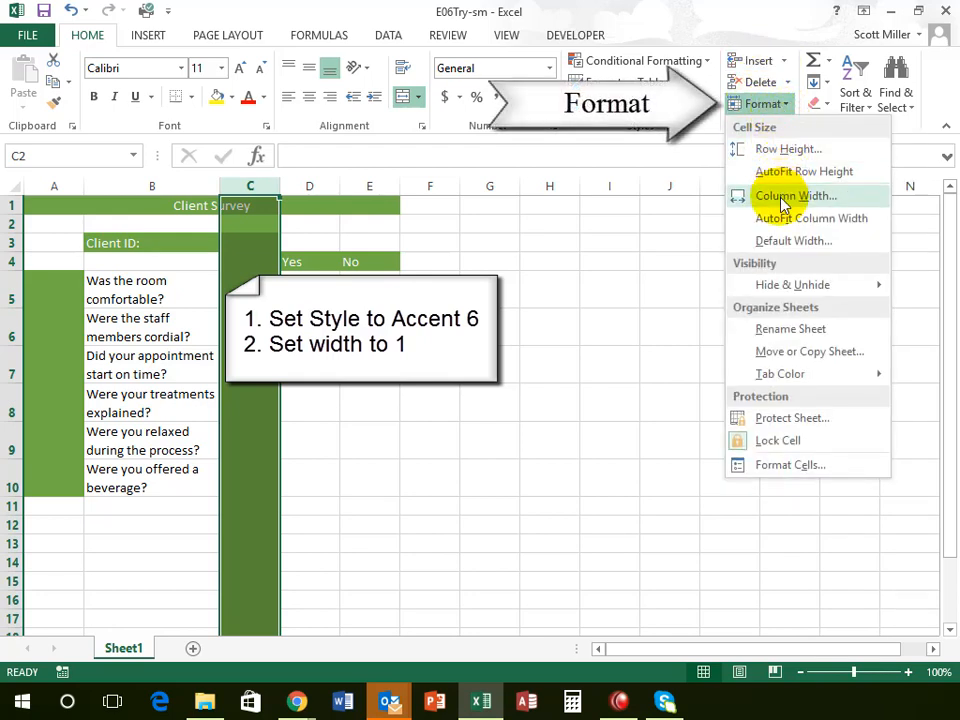
pyautogui.click(784, 198)
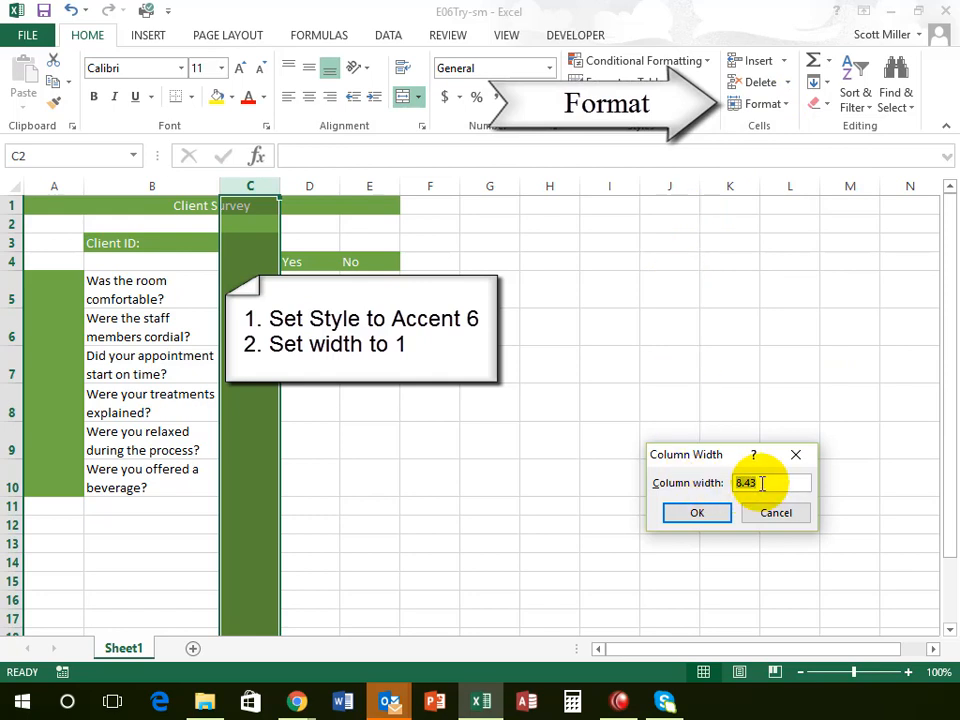
pyautogui.write('1')
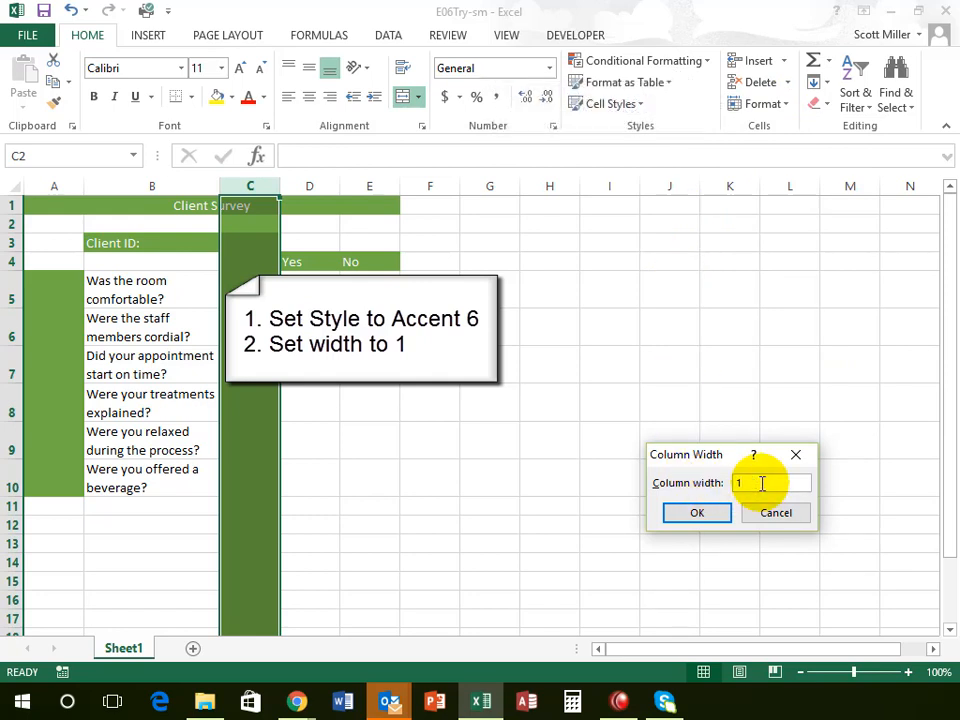
pyautogui.click(689, 518)
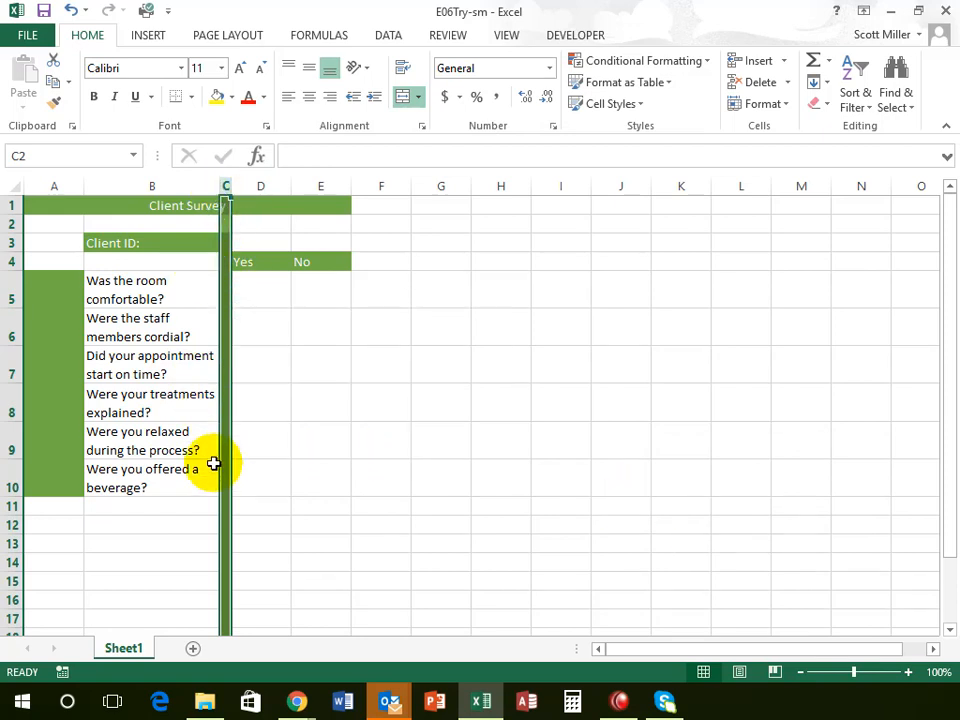
pyautogui.click(118, 298)
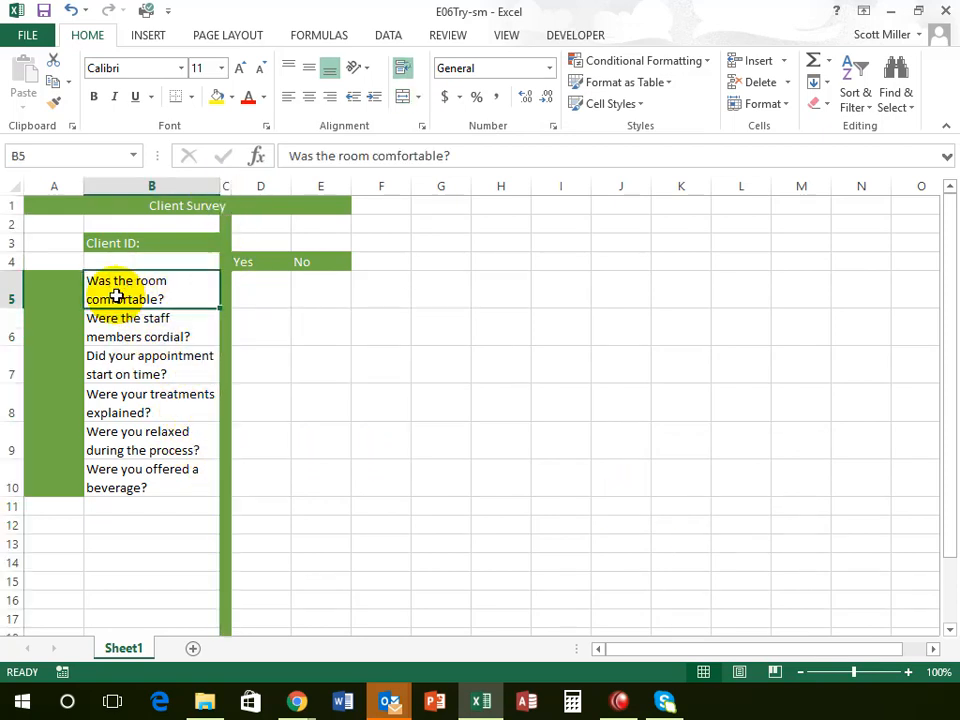
pyautogui.click(262, 297)
pyautogui.click(332, 297)
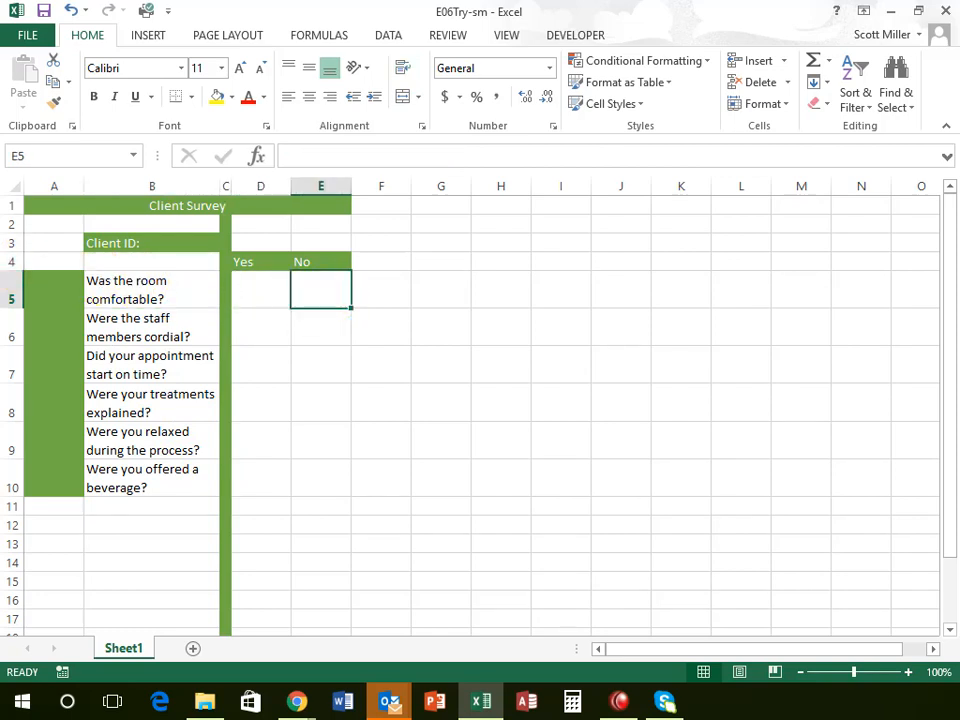
# Step: Number the questions 1 to 6 in A5:A10 by entering 1 and 2 and filling the series down
pyautogui.click(51, 299)
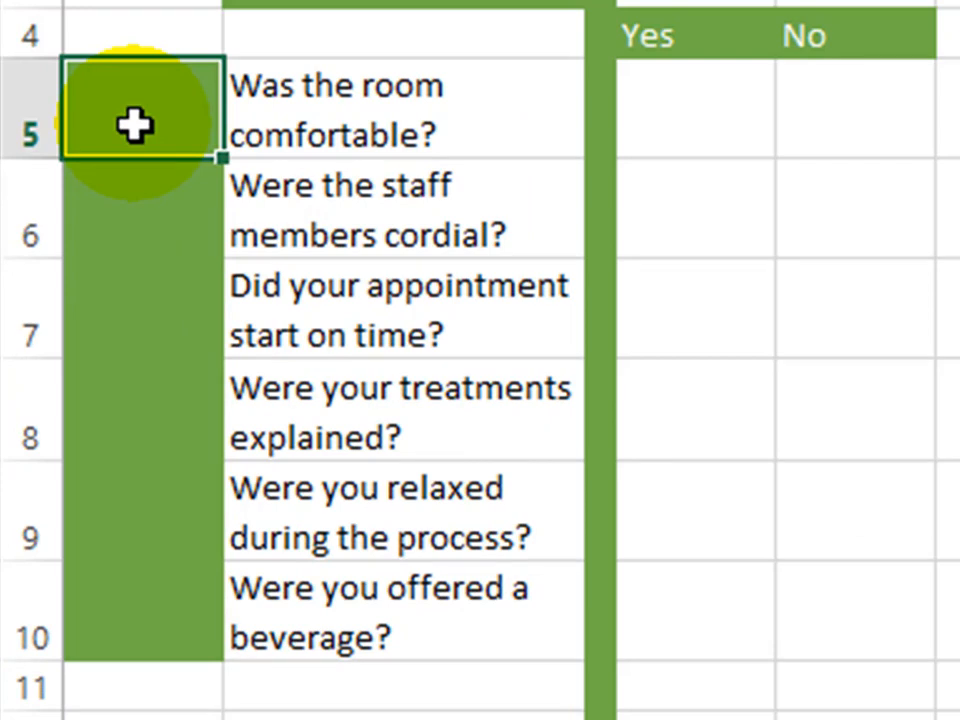
pyautogui.write('1')
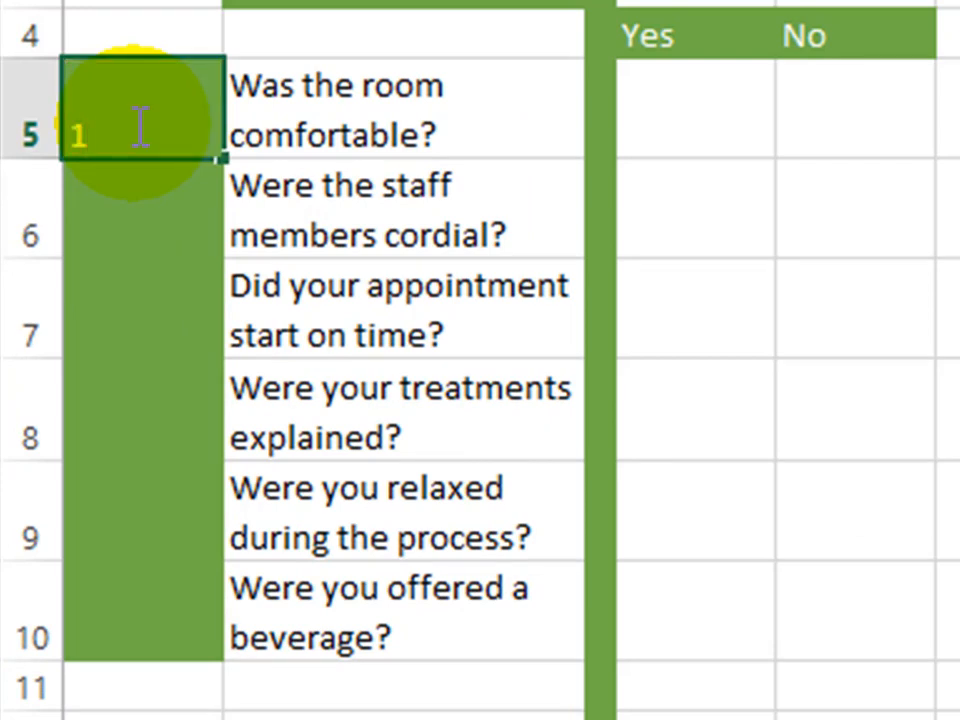
pyautogui.press('Return')
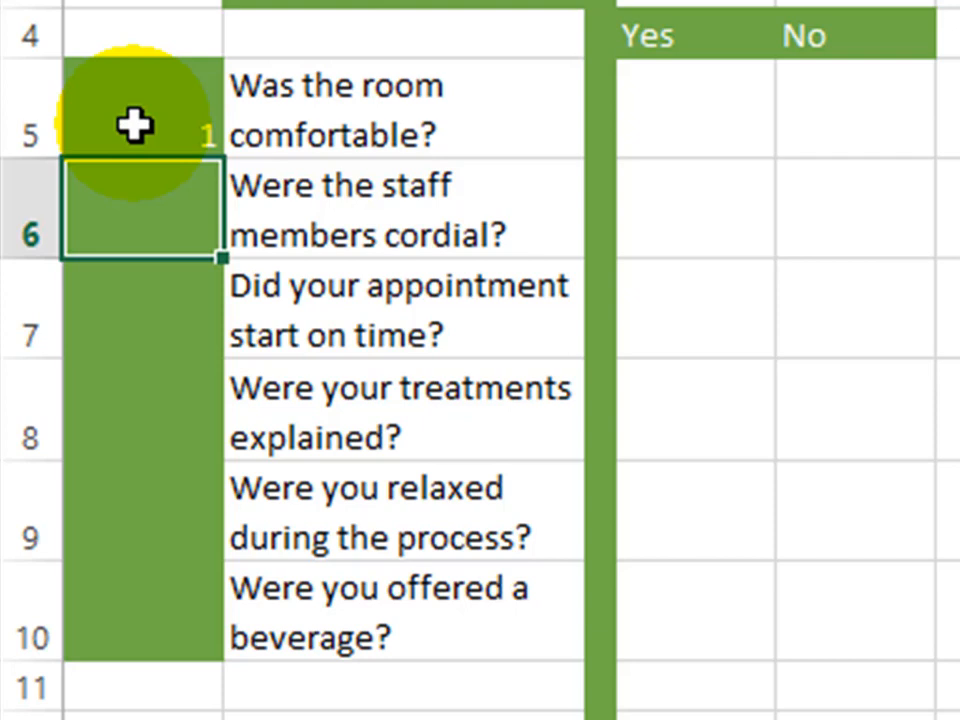
pyautogui.write('2')
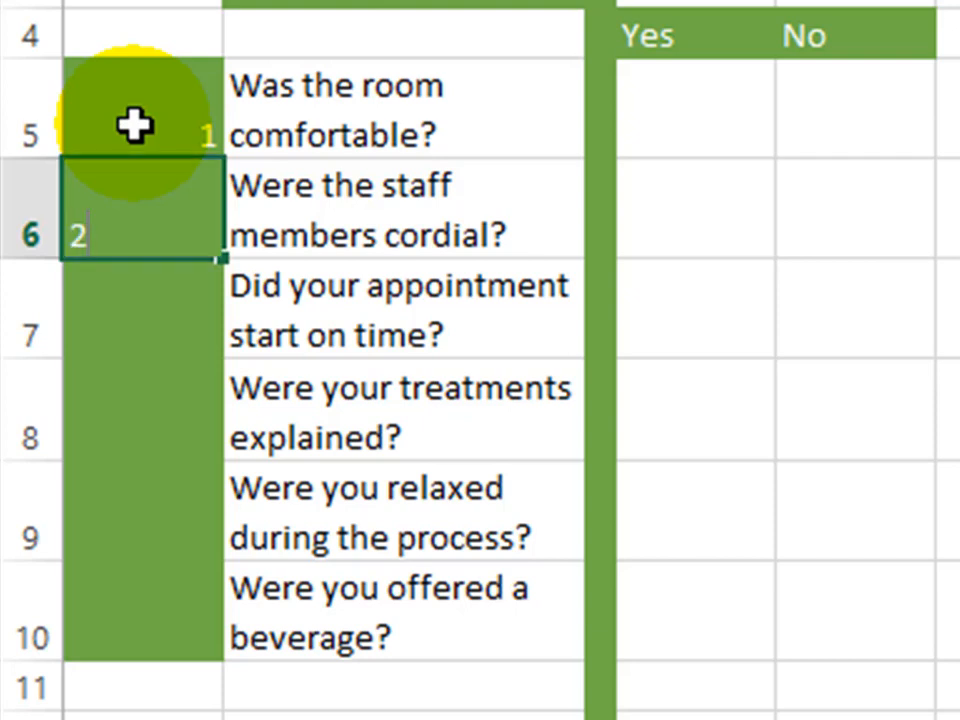
pyautogui.press('Return')
pyautogui.moveTo(134, 124); pyautogui.dragTo(154, 206)
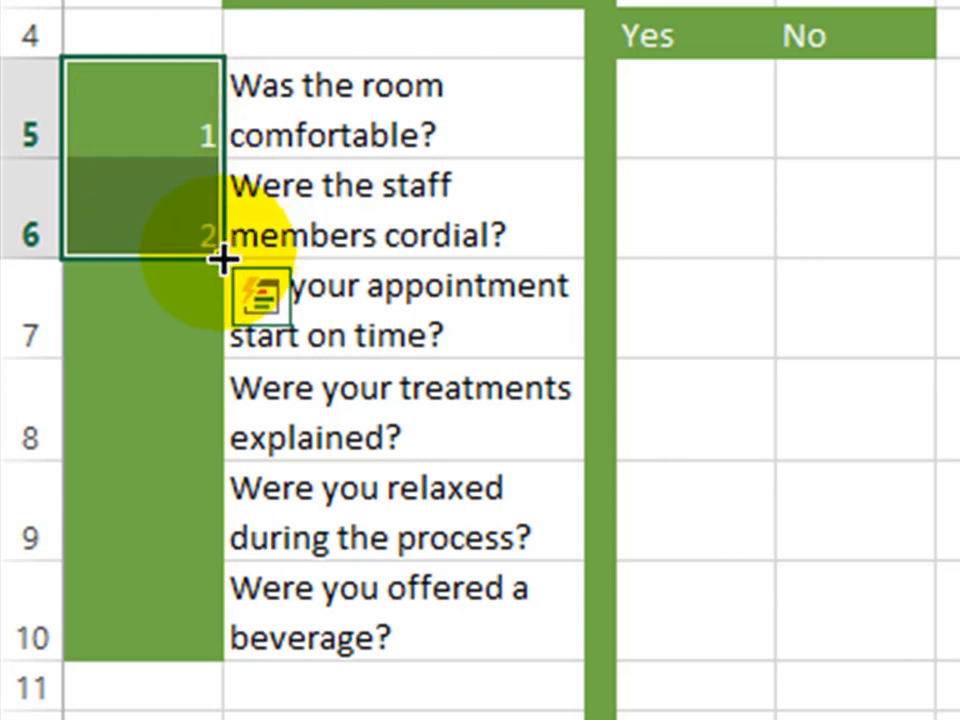
pyautogui.moveTo(221, 260); pyautogui.dragTo(215, 658)
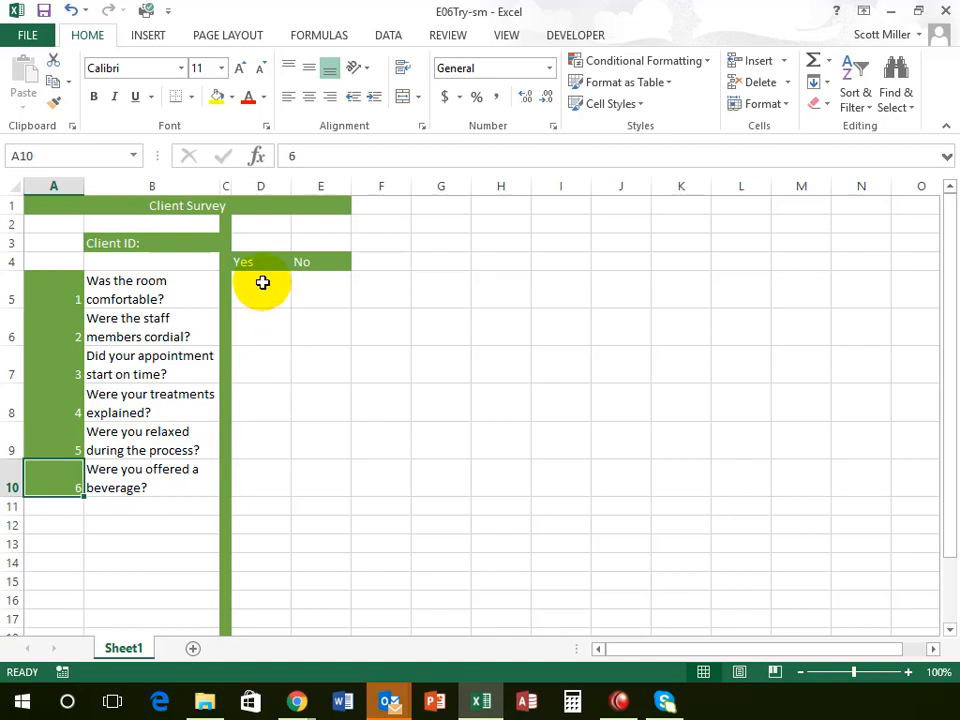
# Step: Enter X at once in the non-adjacent answer cells D5, D6, D7, E8, D9 and D10
pyautogui.click(261, 297)
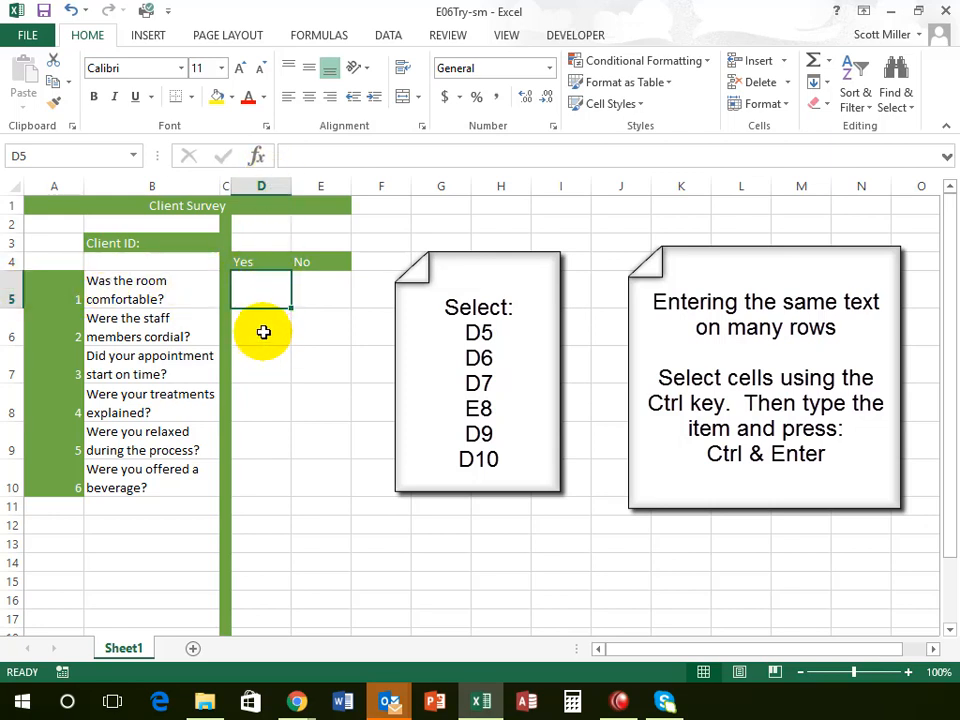
pyautogui.keyDown('ctrl'); pyautogui.click(263, 332); pyautogui.keyUp('ctrl')
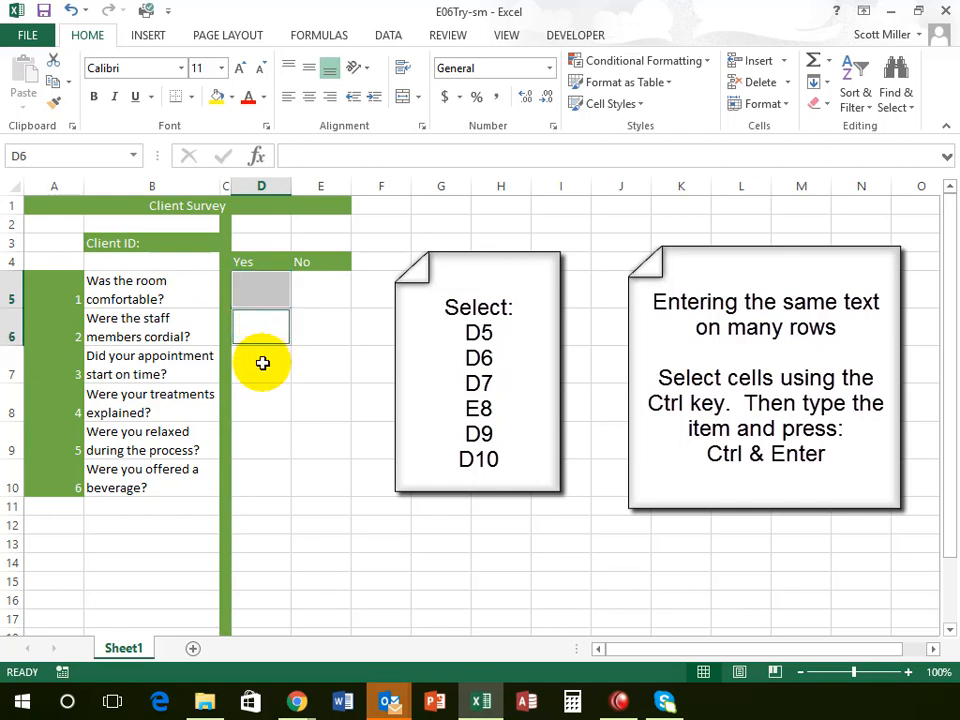
pyautogui.keyDown('ctrl'); pyautogui.click(261, 364); pyautogui.keyUp('ctrl')
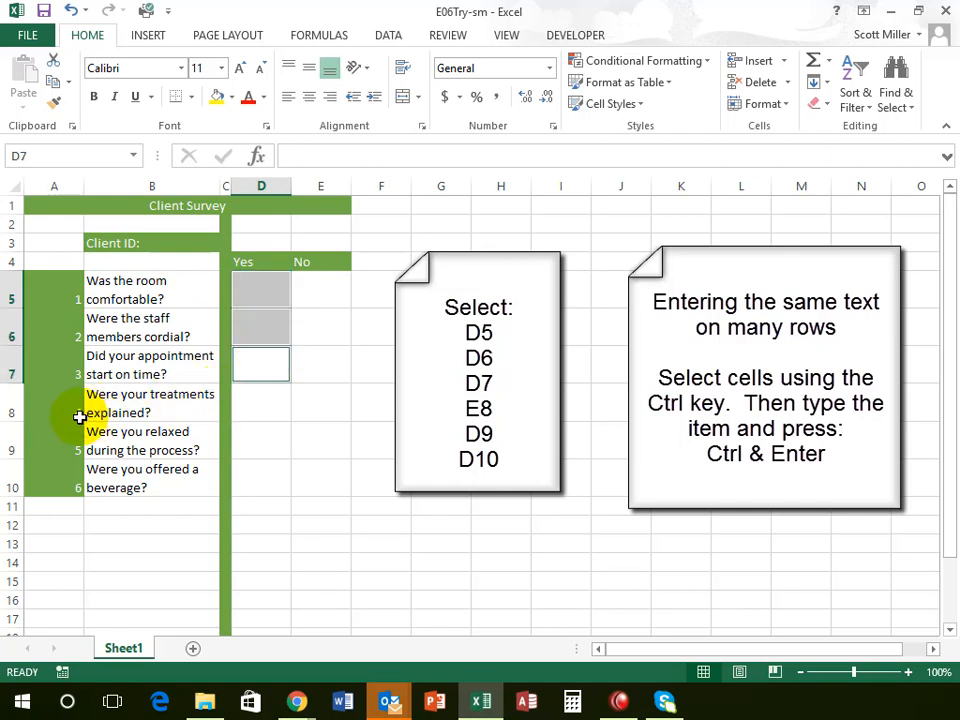
pyautogui.keyDown('ctrl'); pyautogui.click(319, 409); pyautogui.keyUp('ctrl')
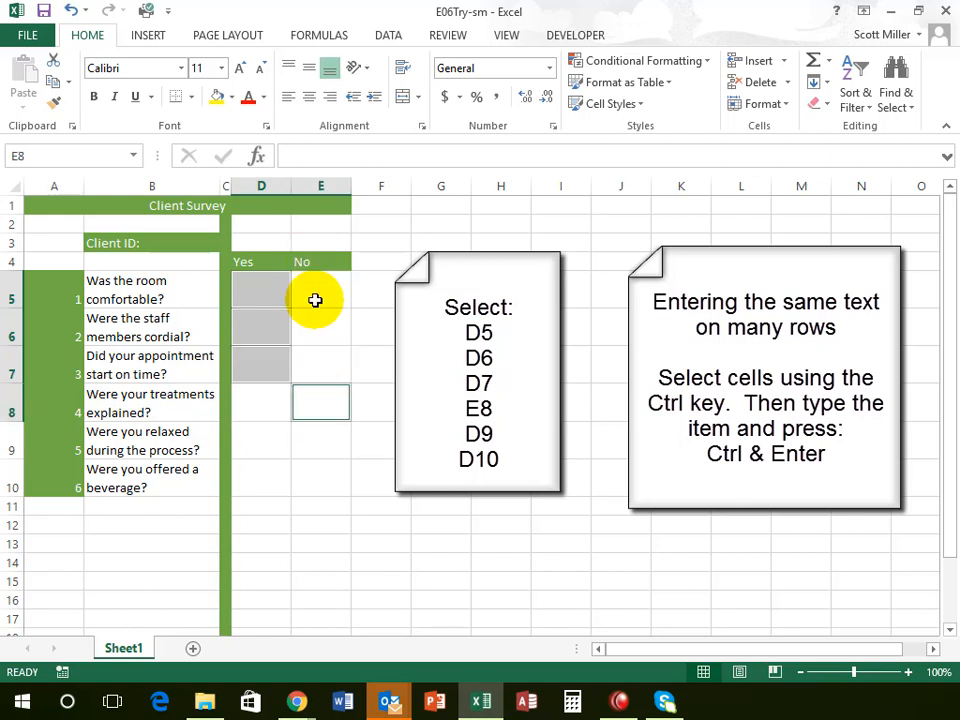
pyautogui.keyDown('ctrl'); pyautogui.click(254, 443); pyautogui.keyUp('ctrl')
pyautogui.keyDown('ctrl'); pyautogui.click(261, 482); pyautogui.keyUp('ctrl')
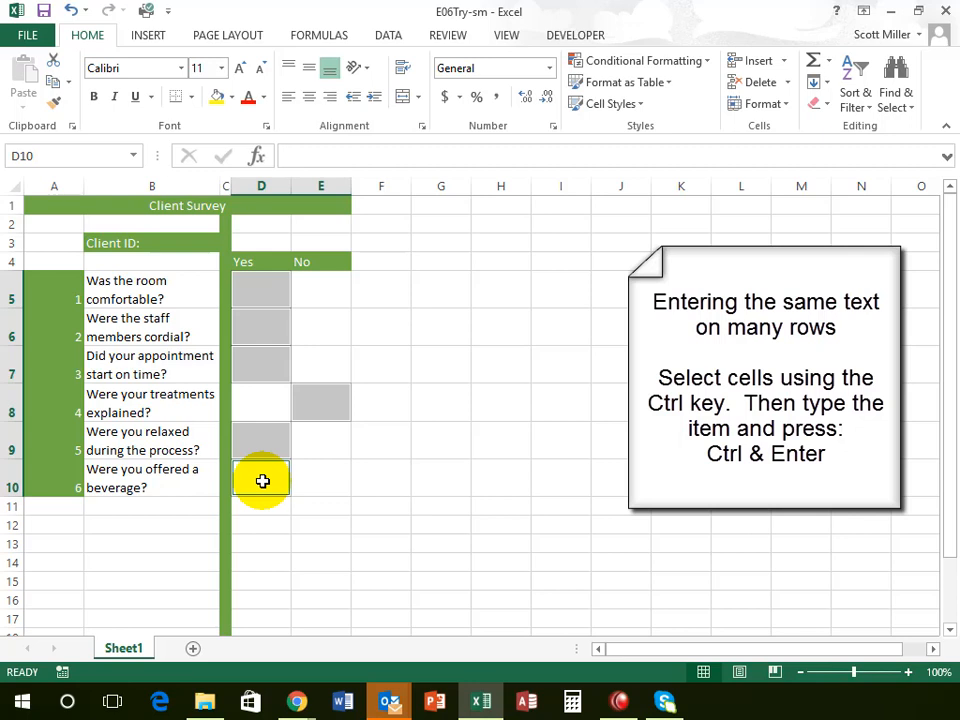
pyautogui.write('x')
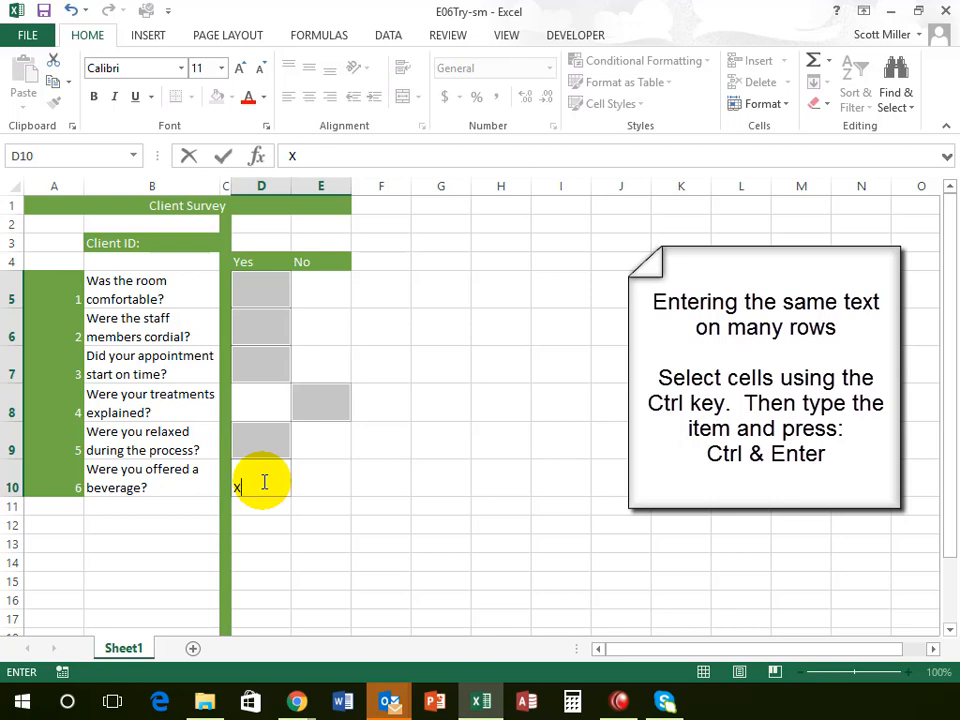
pyautogui.hotkey('ctrl', 'Return')
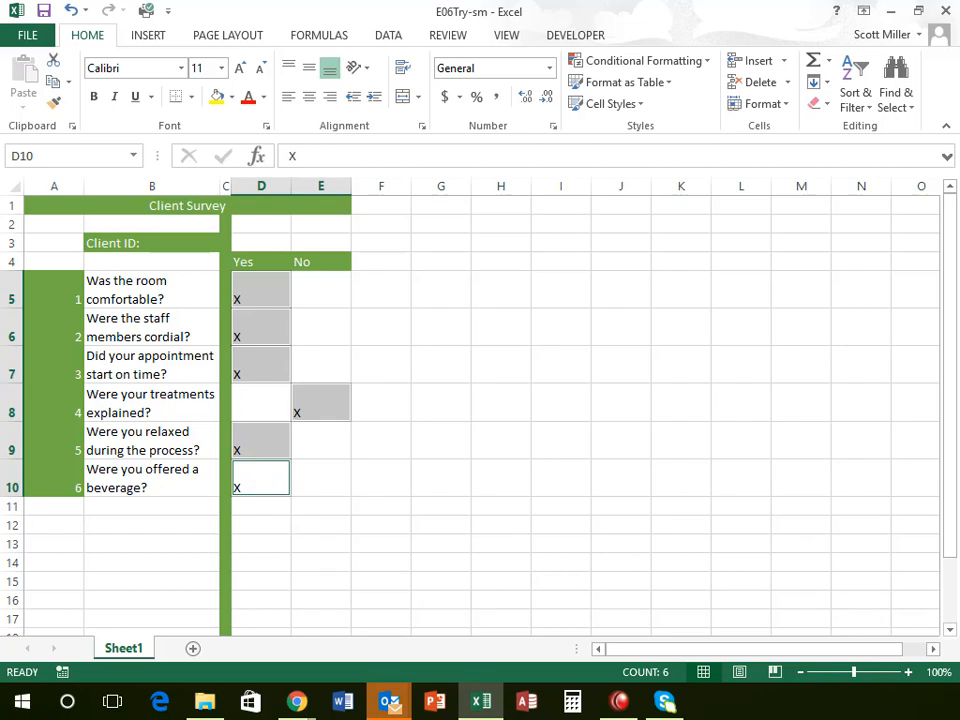
# Step: Center the answer cells D5:E10 horizontally and align them to the middle vertically
pyautogui.click(259, 292)
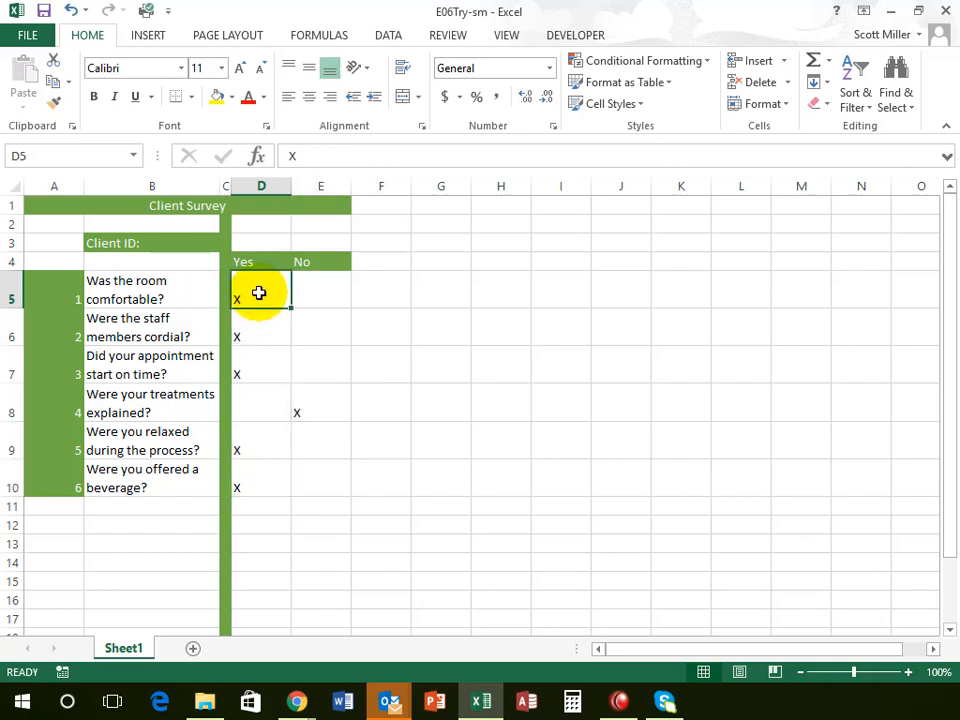
pyautogui.moveTo(259, 292); pyautogui.dragTo(316, 478)
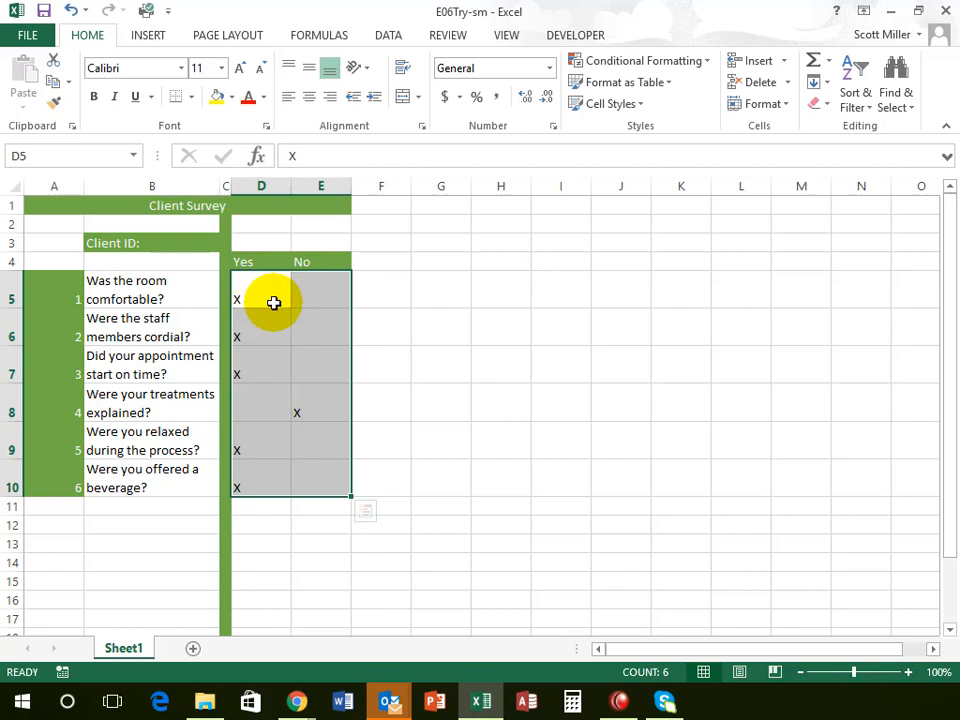
pyautogui.click(311, 98)
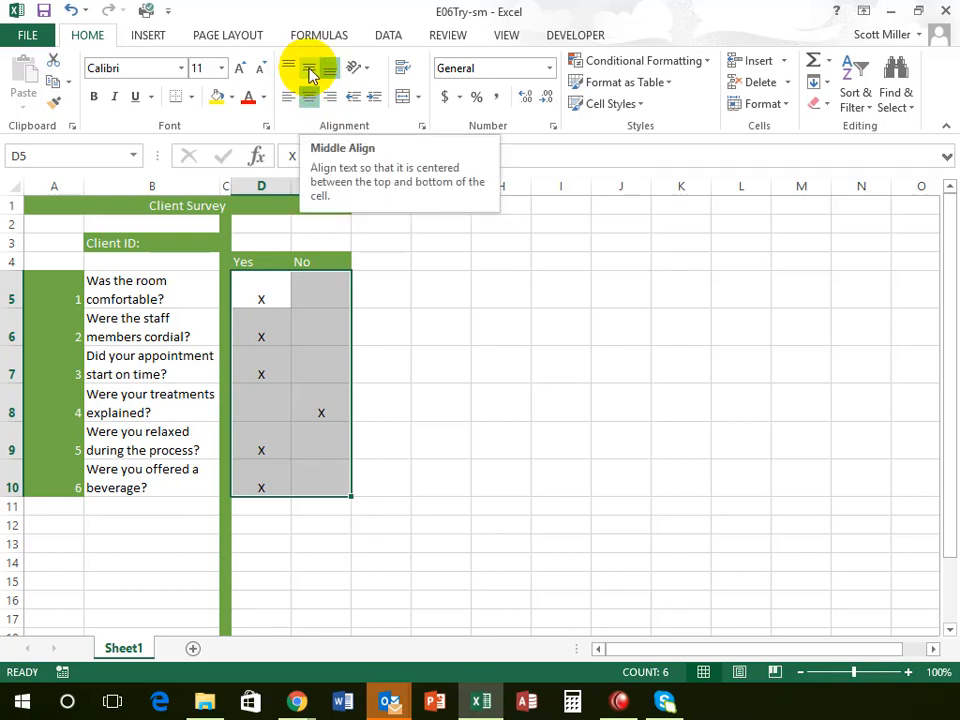
pyautogui.click(311, 72)
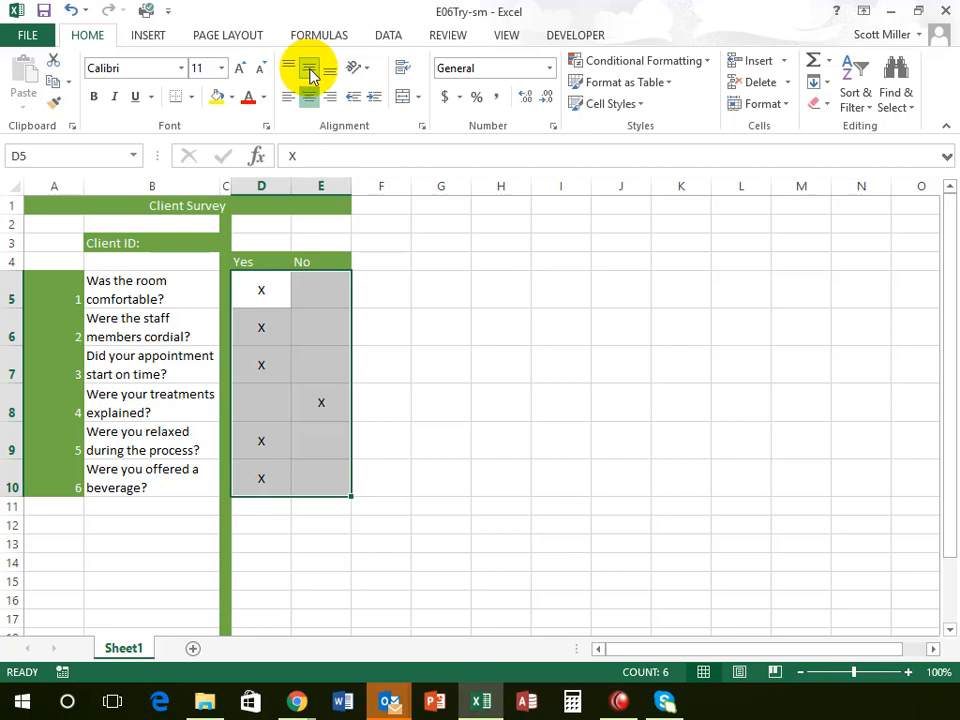
# Step: Increase the font size of the answer cells D5:E10 to 16
pyautogui.click(241, 70)
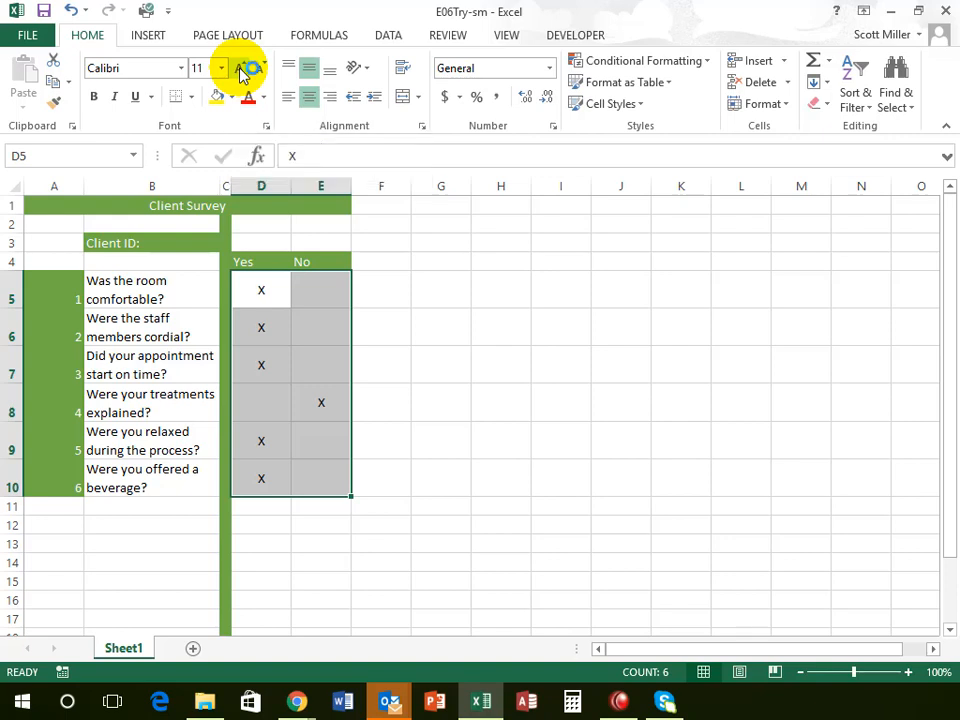
pyautogui.click(241, 70)
pyautogui.click(241, 70)
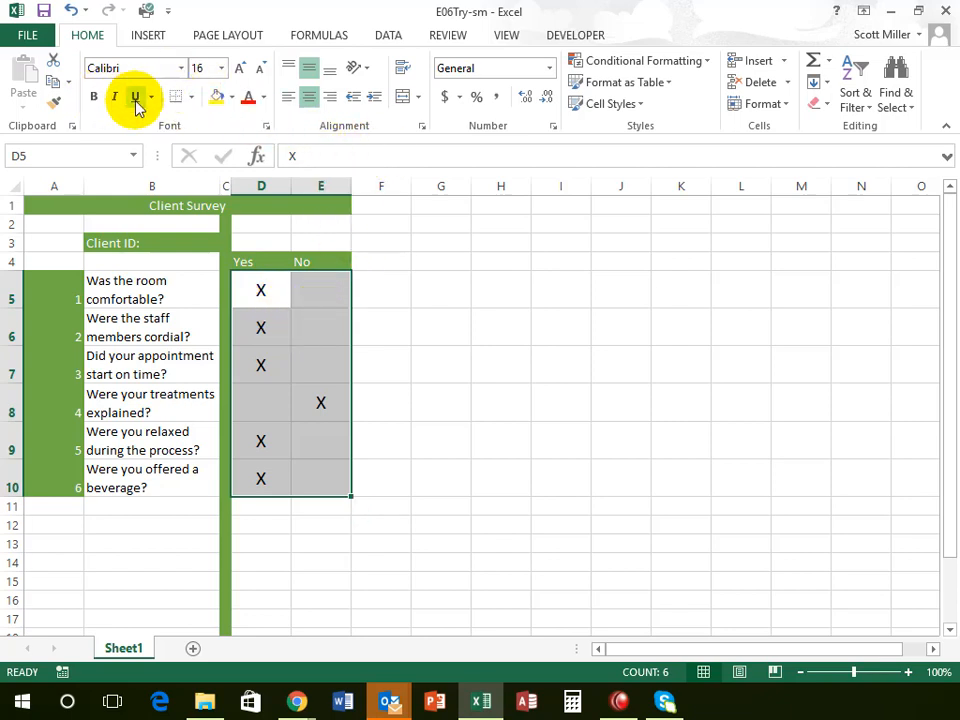
# Step: Apply All Borders to the answer cells D5:E10 and to the numbered questions in A5:B10
pyautogui.click(192, 100)
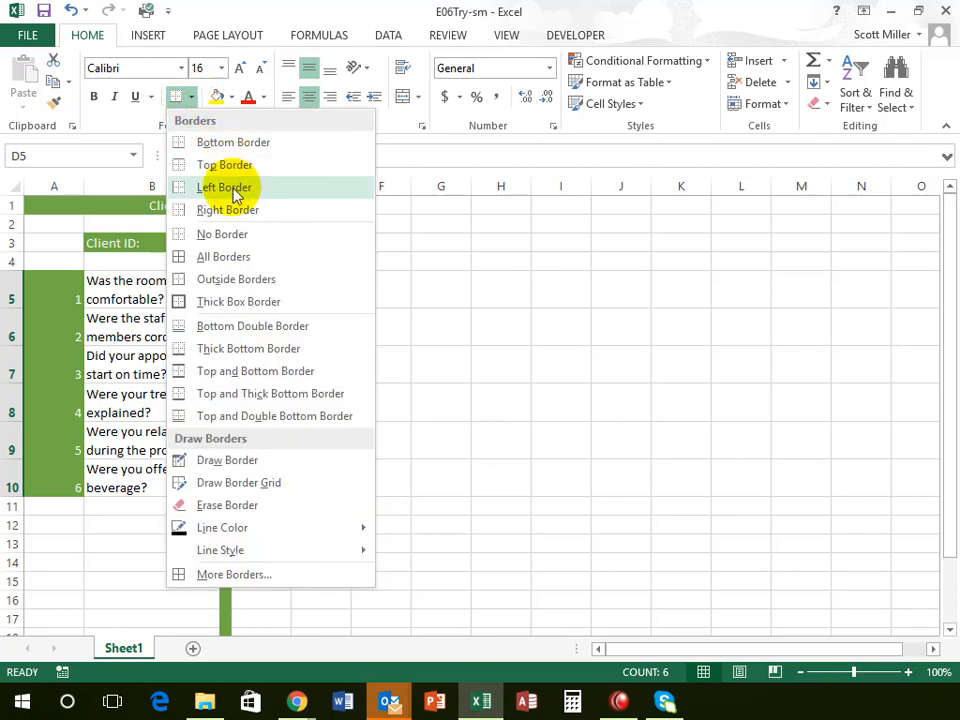
pyautogui.click(239, 258)
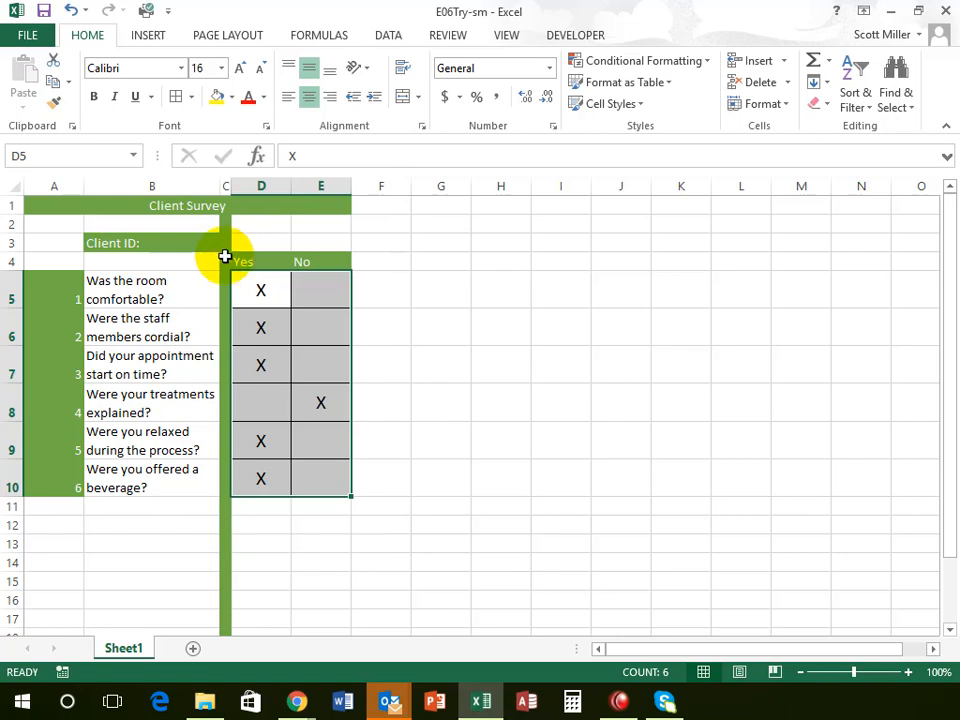
pyautogui.moveTo(40, 294); pyautogui.dragTo(154, 471)
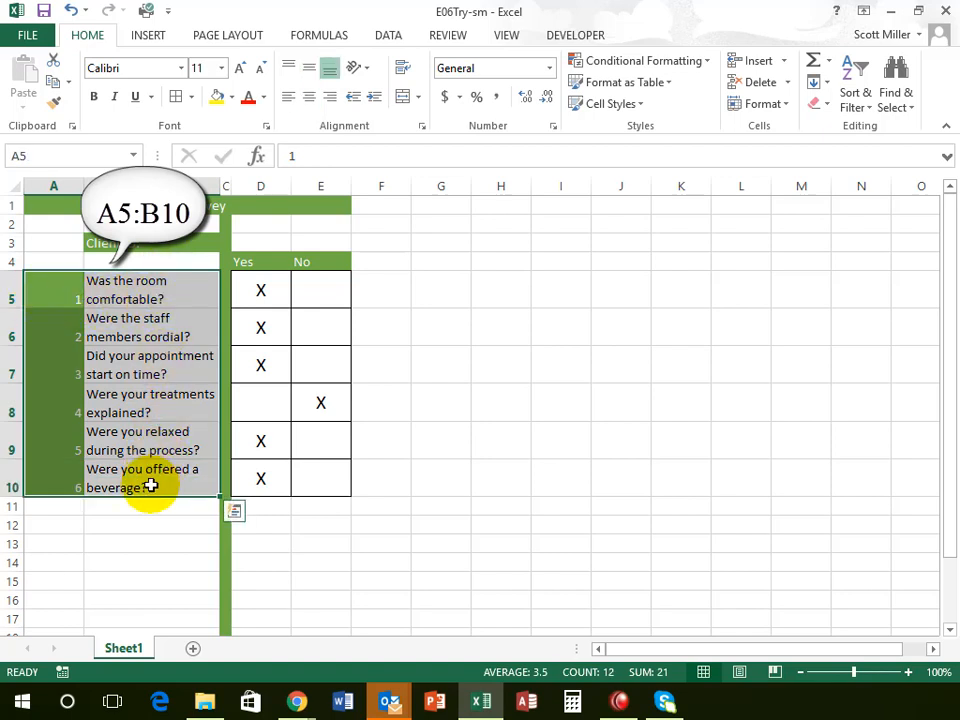
pyautogui.click(175, 97)
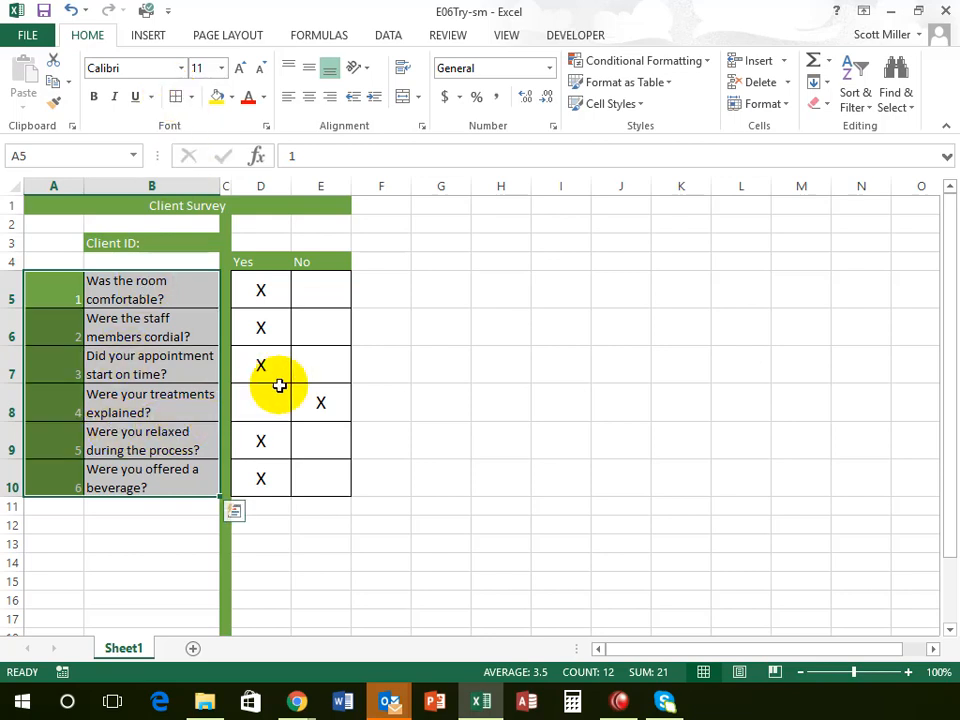
pyautogui.click(329, 375)
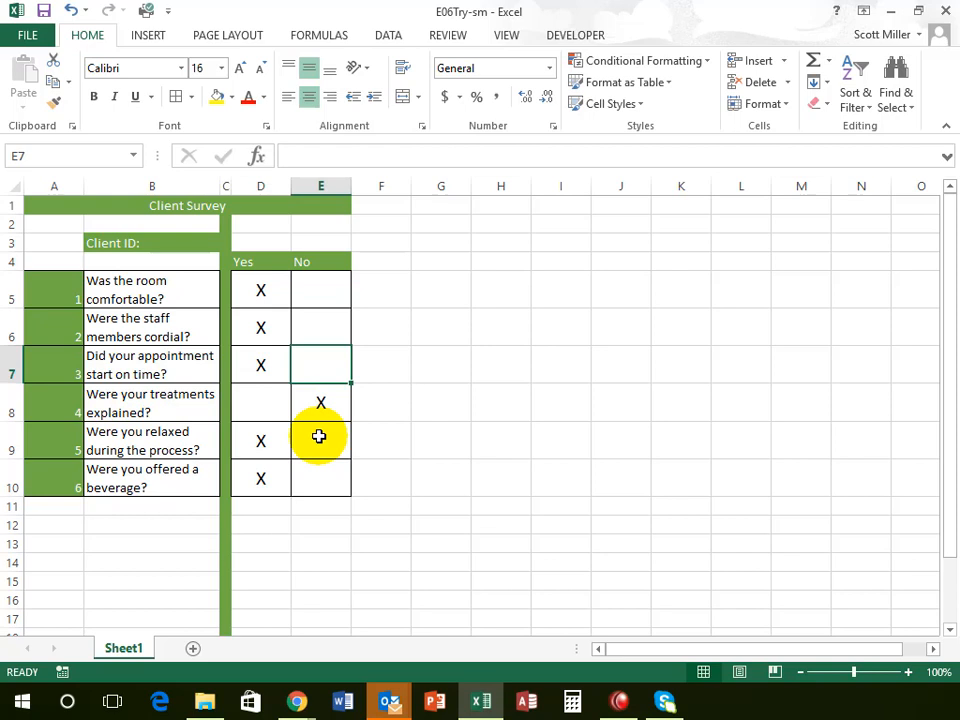
pyautogui.click(62, 290)
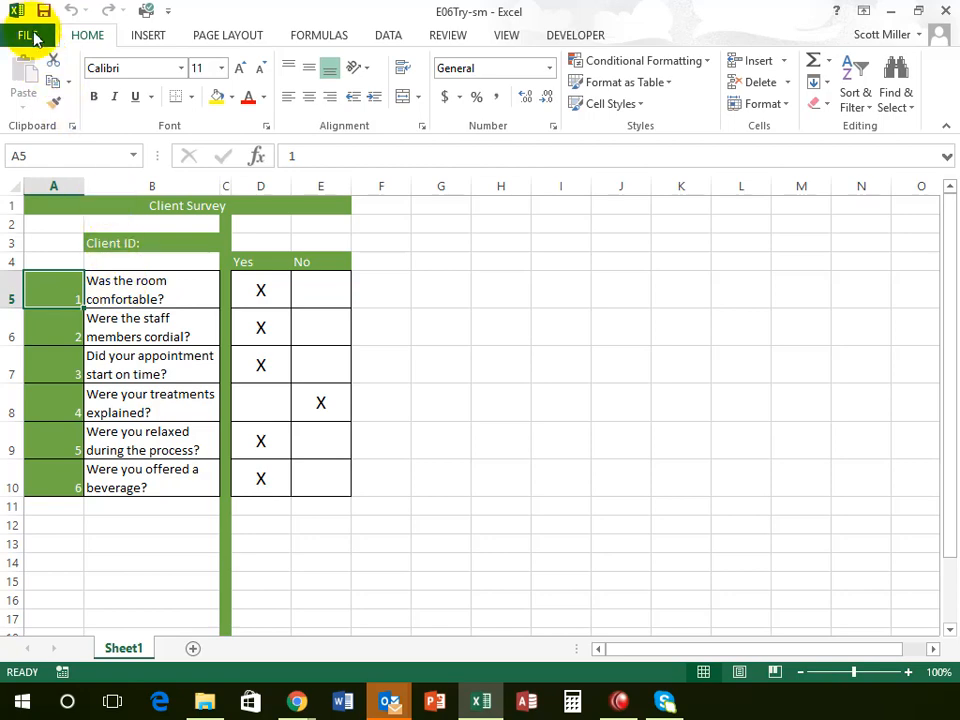
# Step: Check the print preview of the survey sheet and return to the worksheet
pyautogui.click(31, 36)
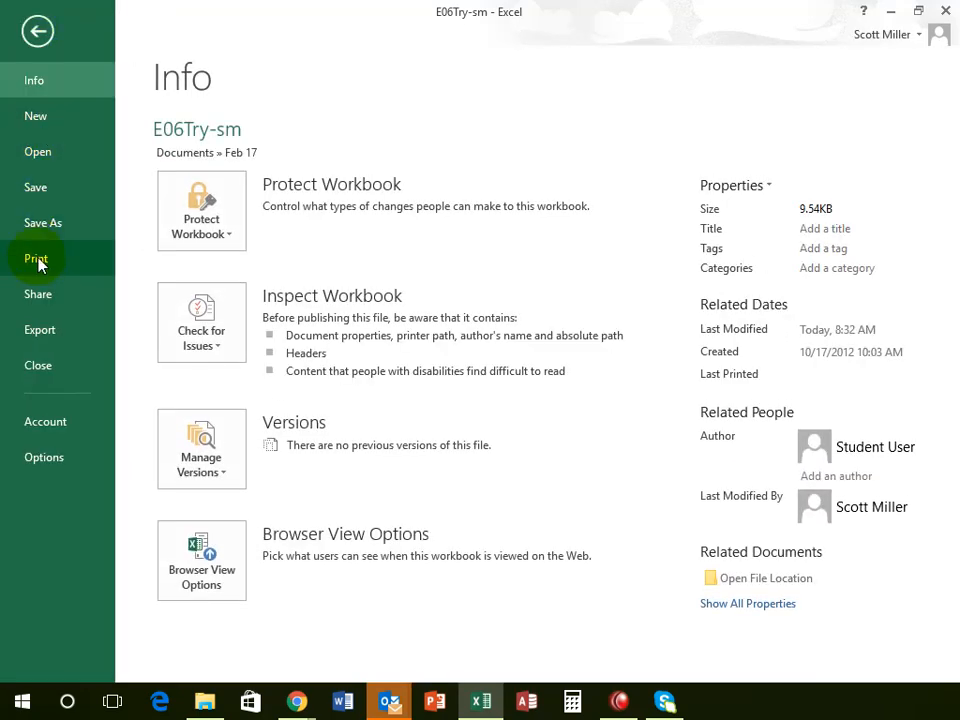
pyautogui.click(37, 260)
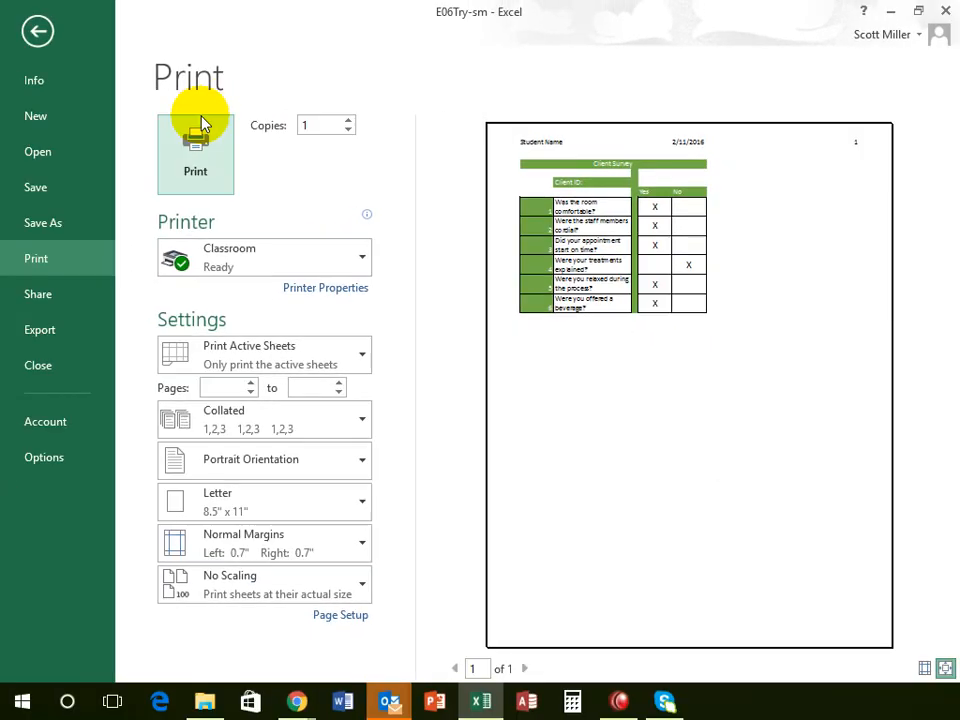
pyautogui.click(40, 33)
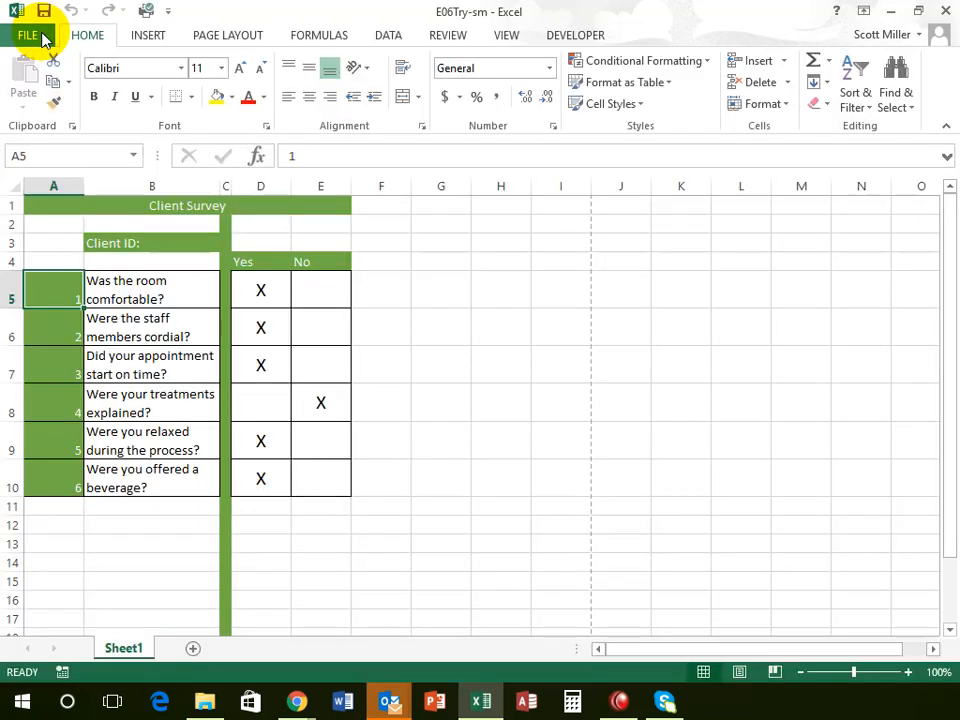
# Step: Set the range A4:E10 of the survey sheet as the print area
pyautogui.moveTo(61, 265); pyautogui.dragTo(320, 478)
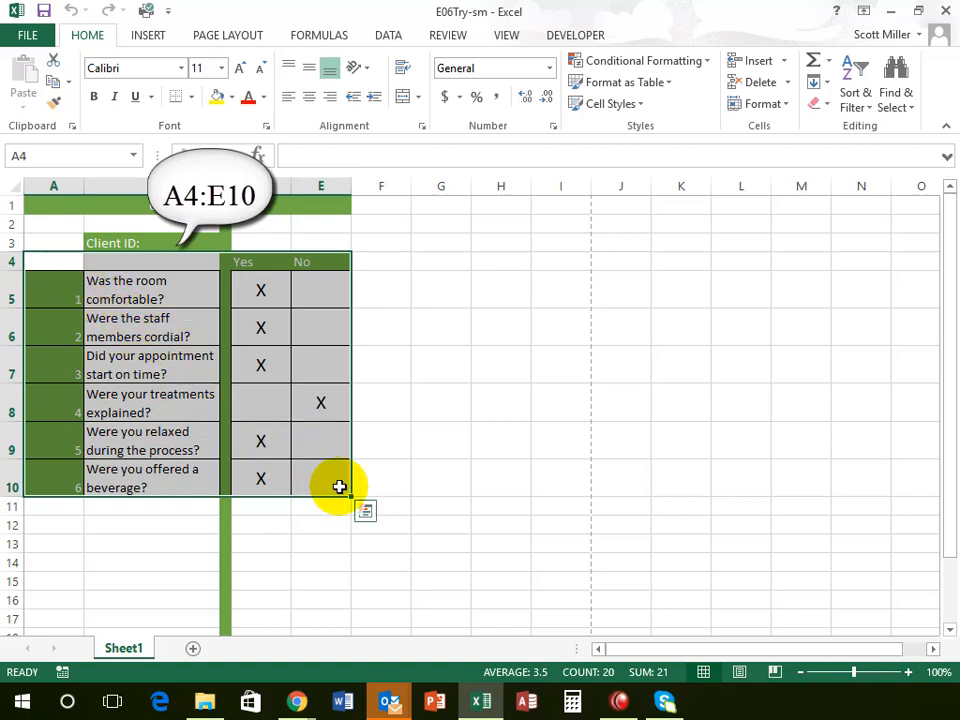
pyautogui.click(226, 36)
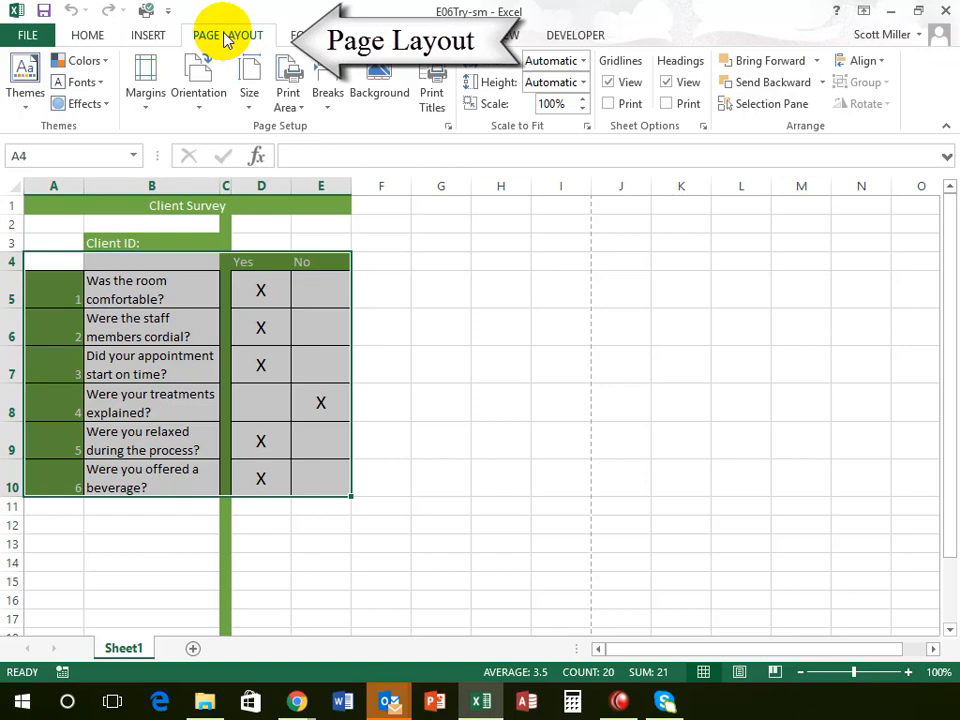
pyautogui.click(293, 104)
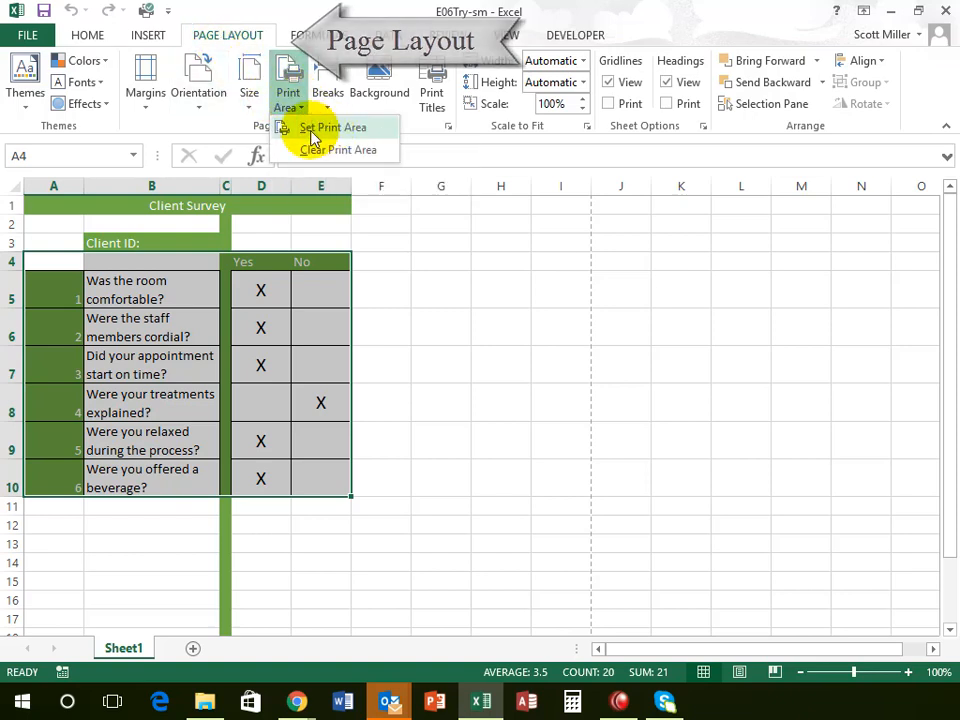
pyautogui.click(288, 100)
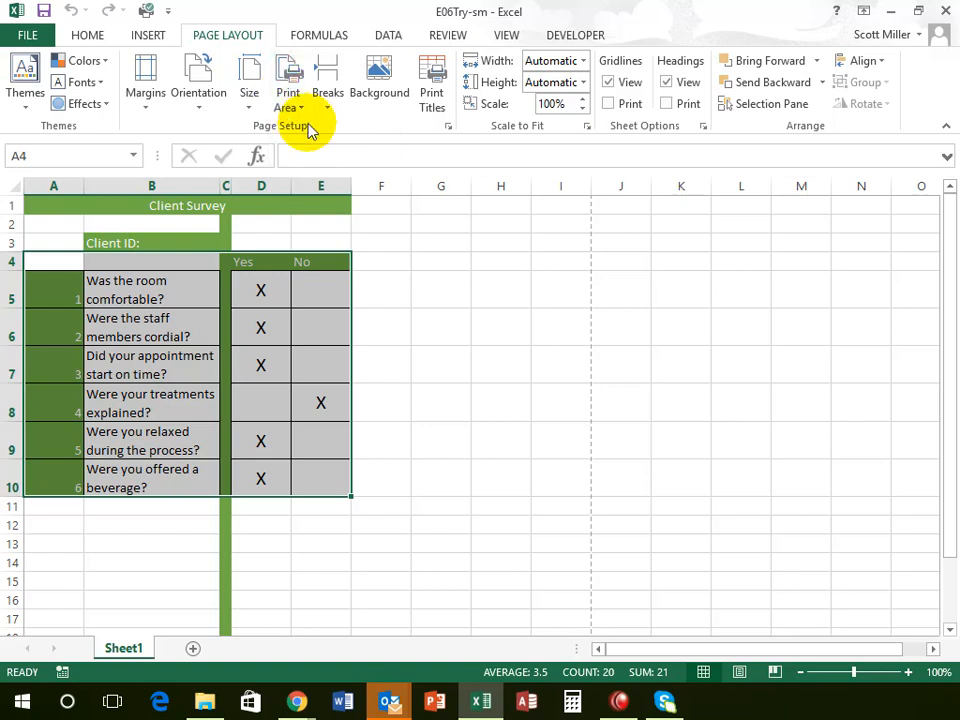
pyautogui.click(291, 92)
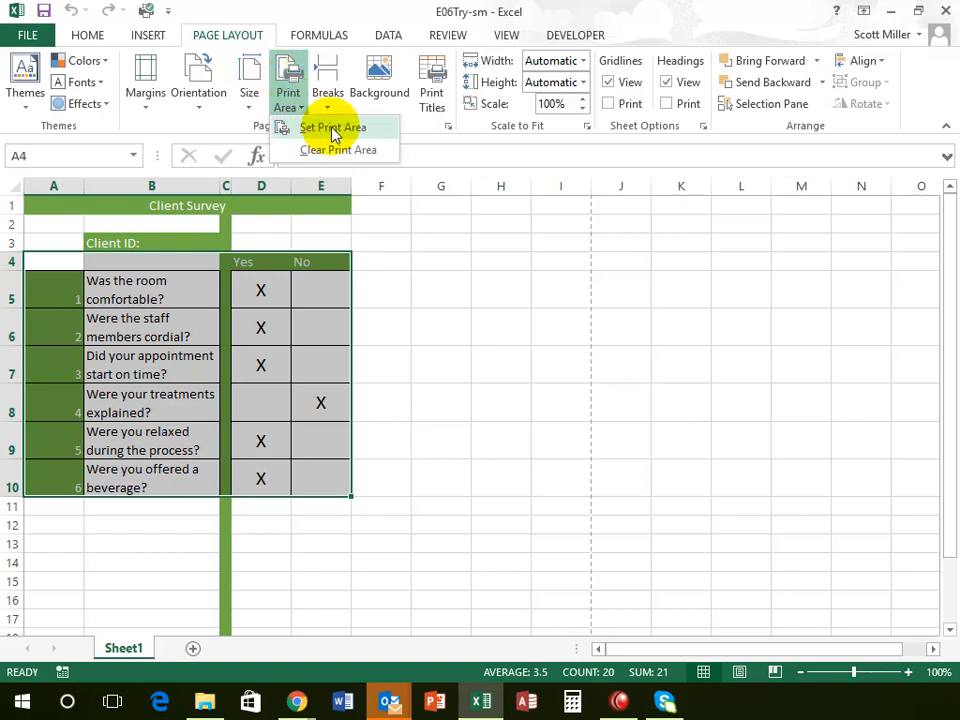
pyautogui.click(335, 130)
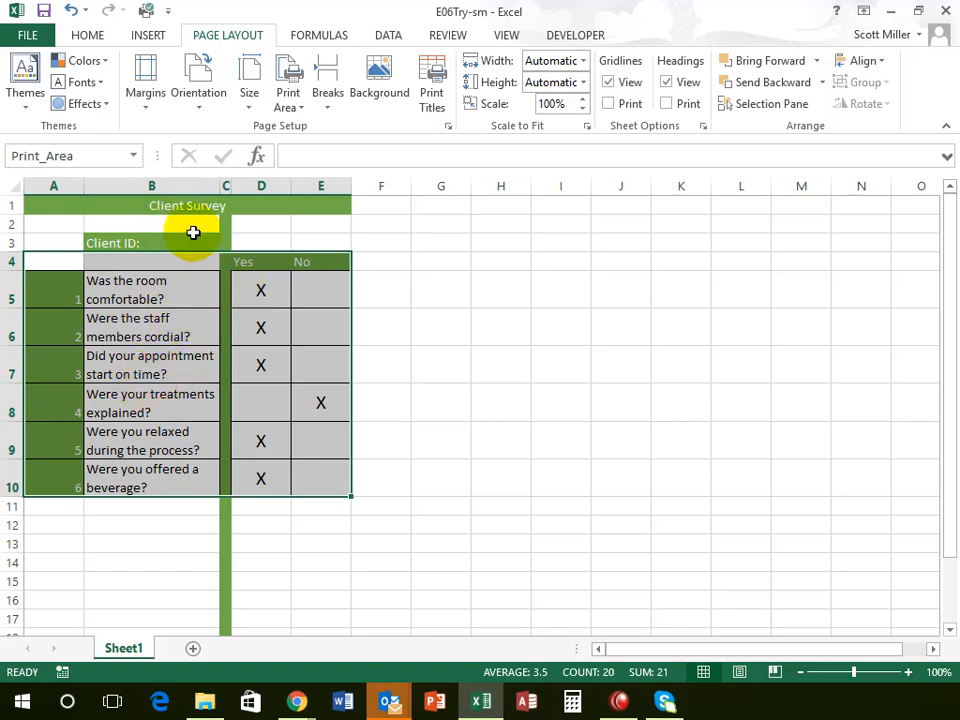
pyautogui.click(484, 263)
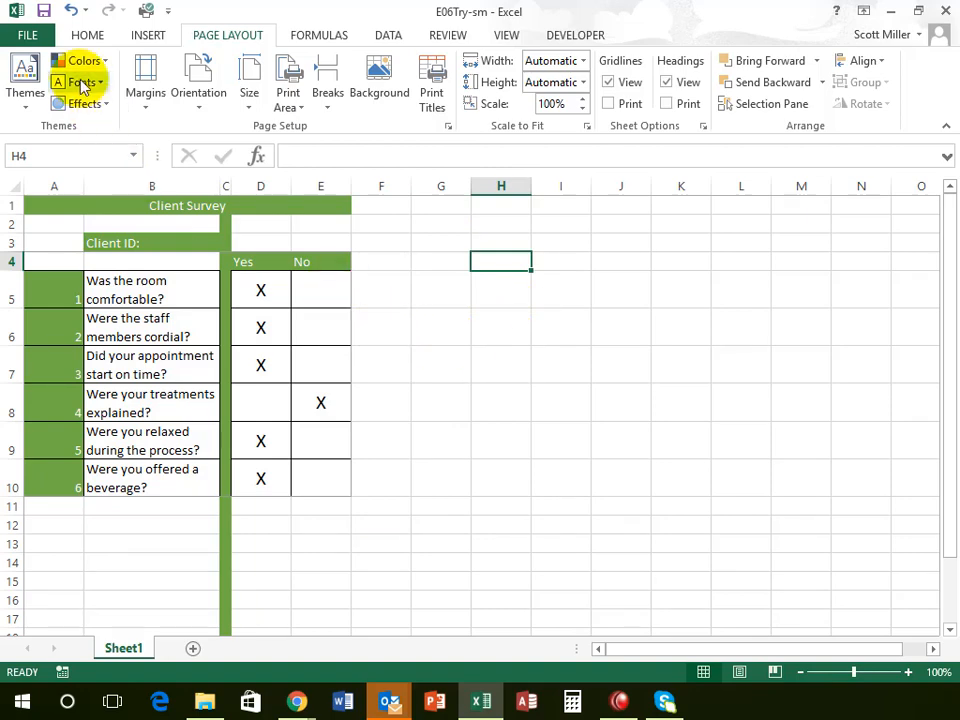
# Step: Check the print preview of the survey's print area and return to the worksheet
pyautogui.click(27, 38)
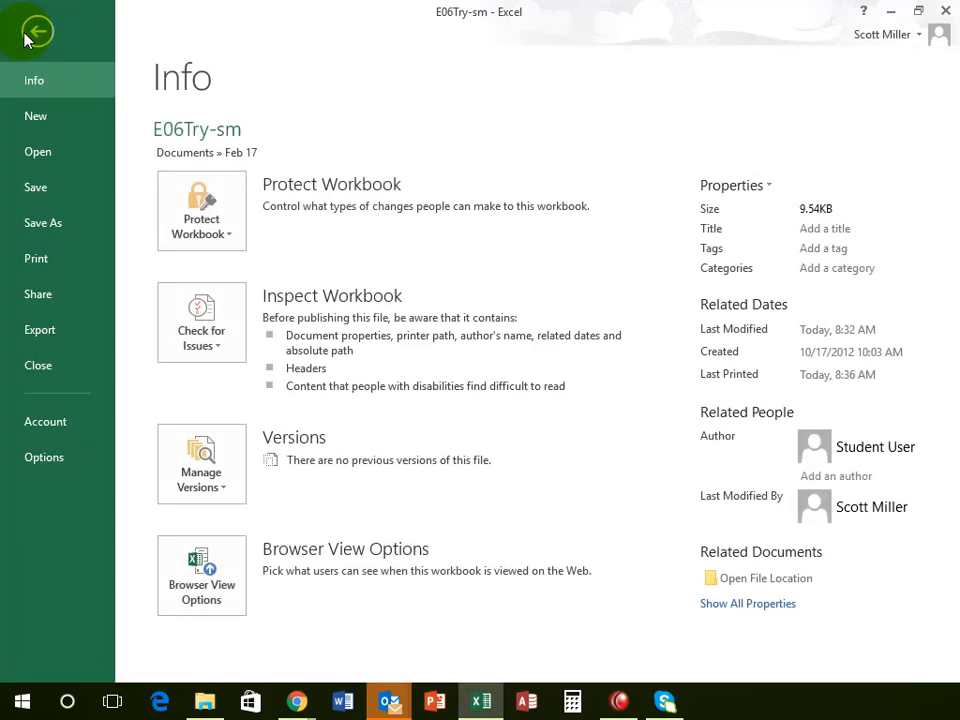
pyautogui.click(38, 262)
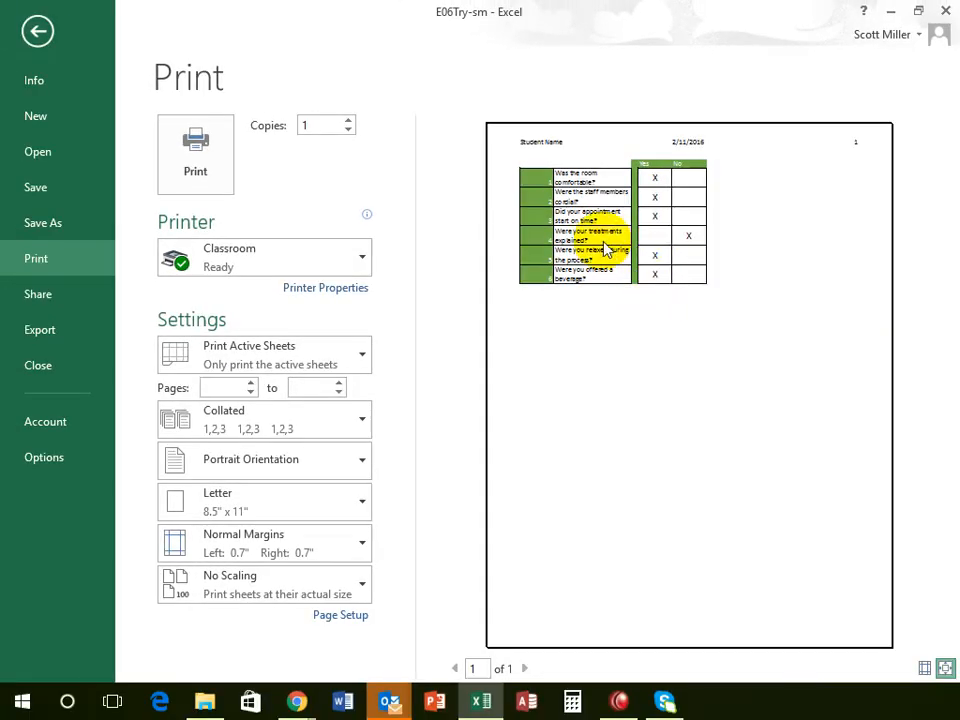
pyautogui.click(40, 34)
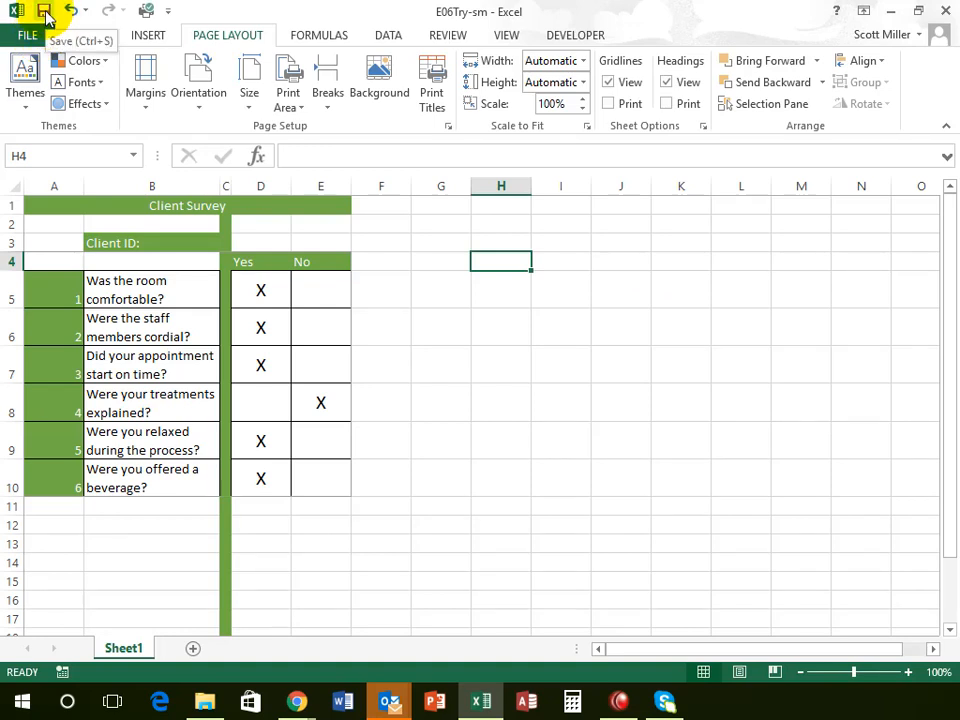
# Step: Save the Client Survey workbook and close it
pyautogui.click(44, 13)
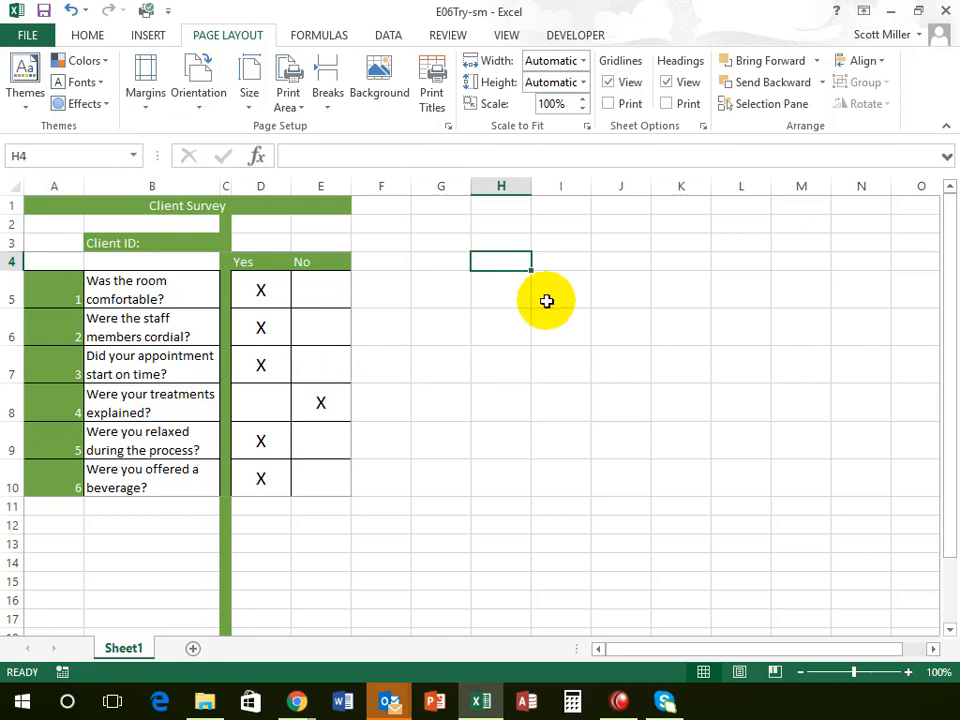
pyautogui.click(946, 12)
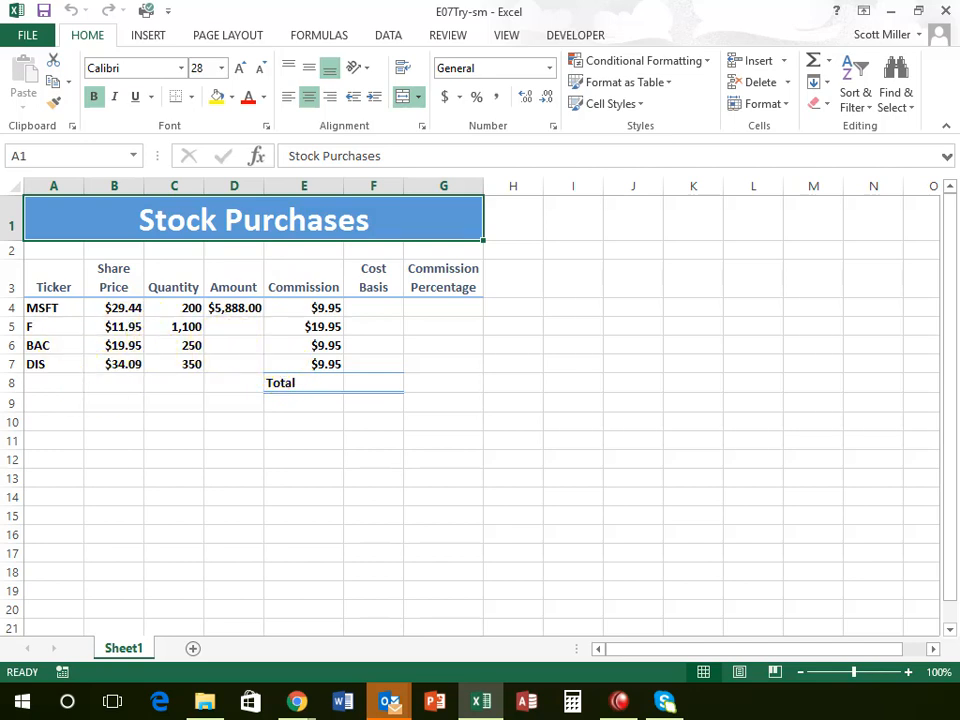
# Step: Examine the Amount formula in D4 and the MSFT share price and quantity cells B4 and C4
pyautogui.click(231, 306)
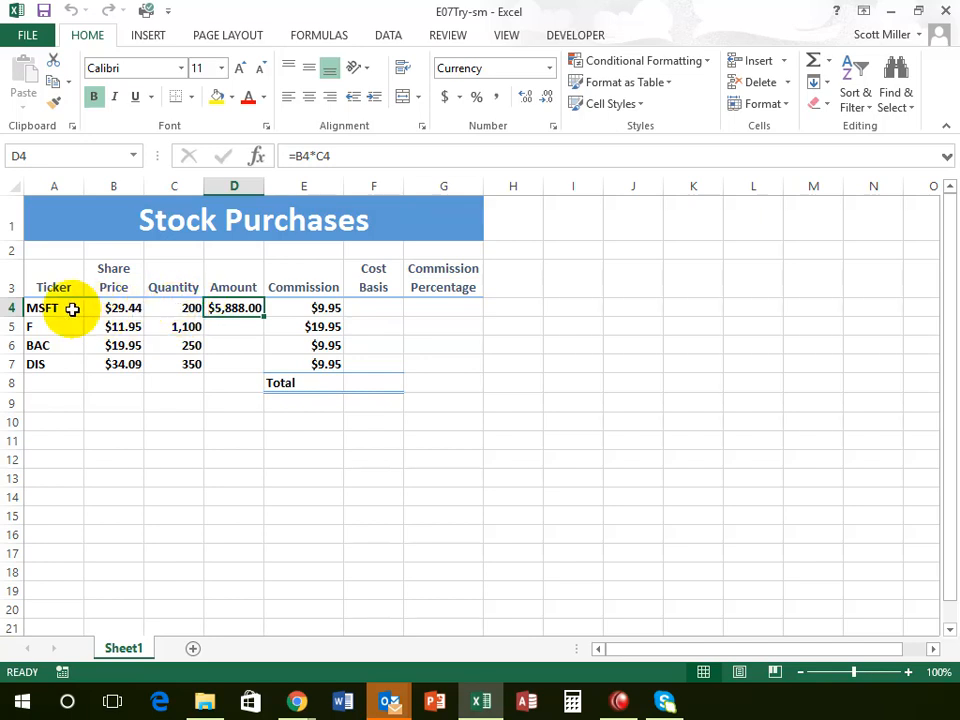
pyautogui.click(175, 309)
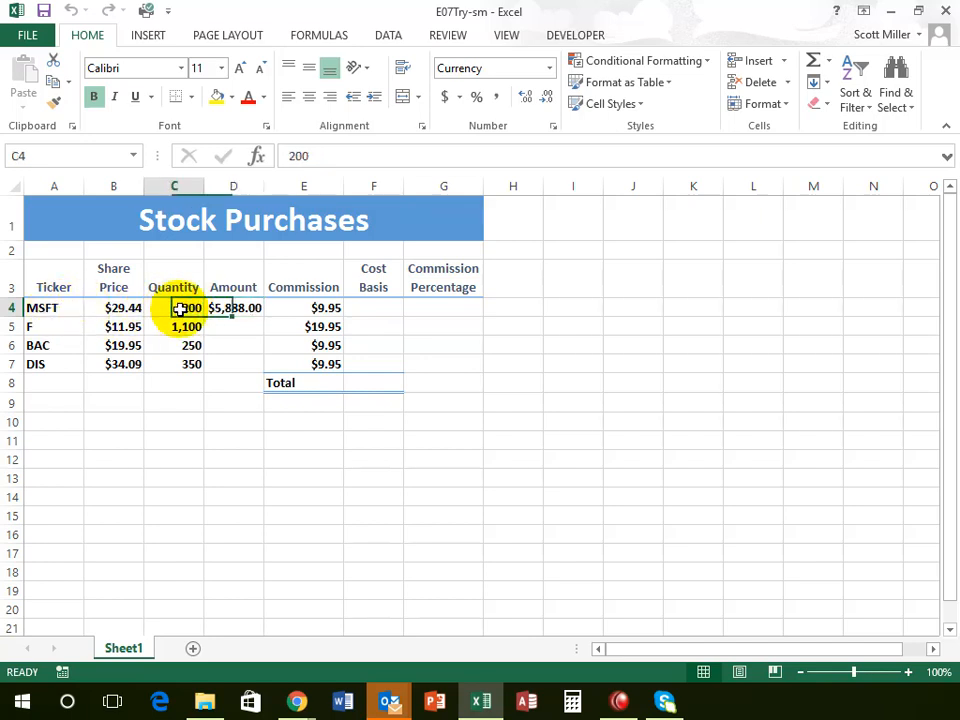
pyautogui.click(103, 309)
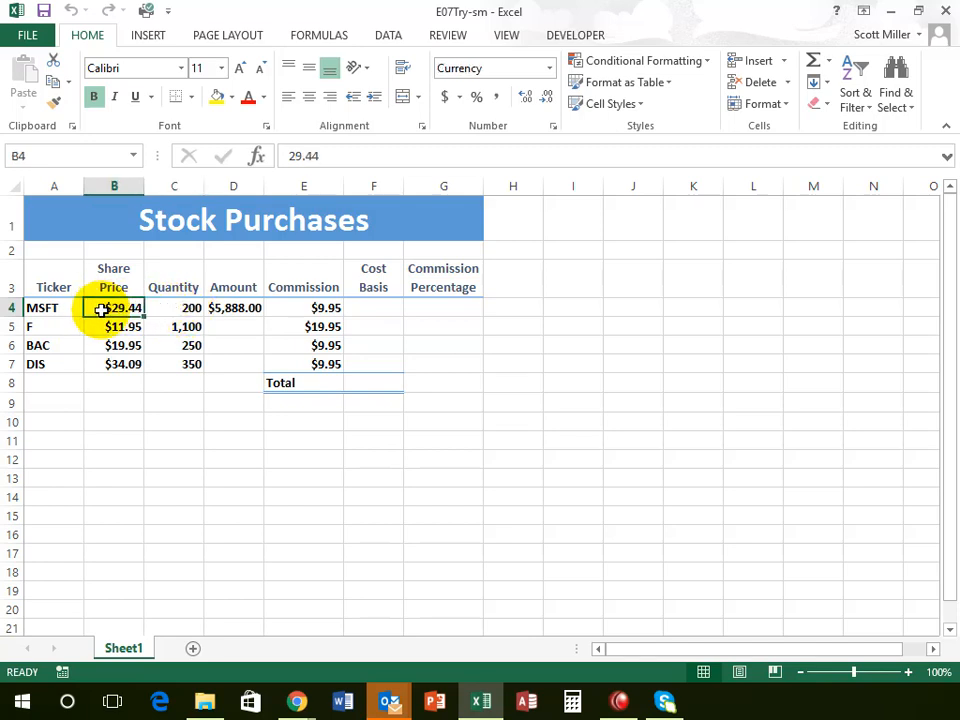
pyautogui.click(178, 309)
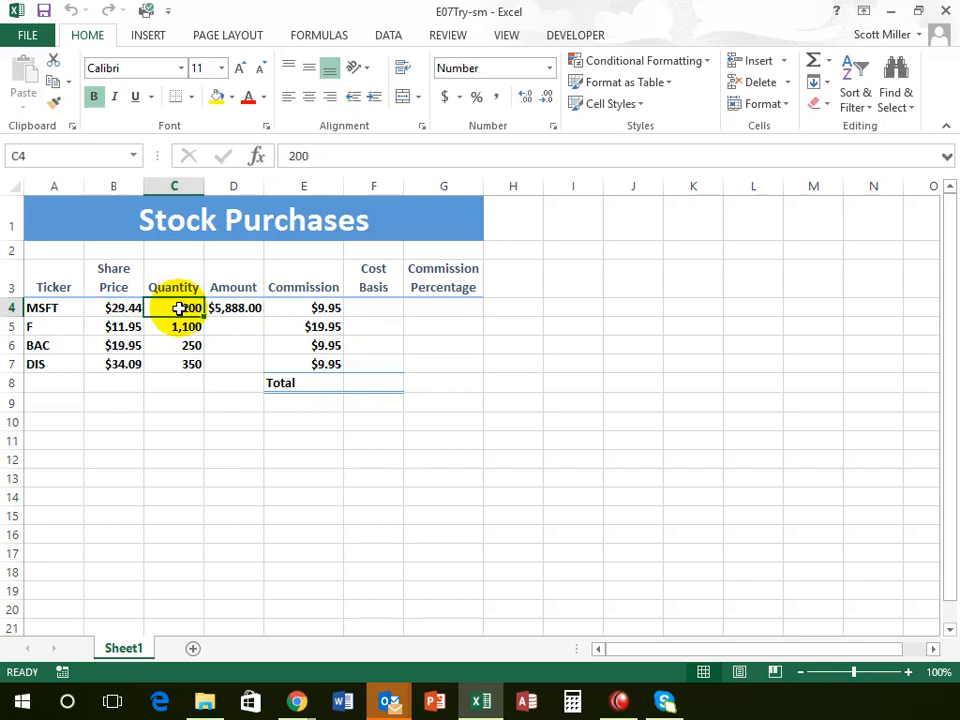
pyautogui.click(258, 309)
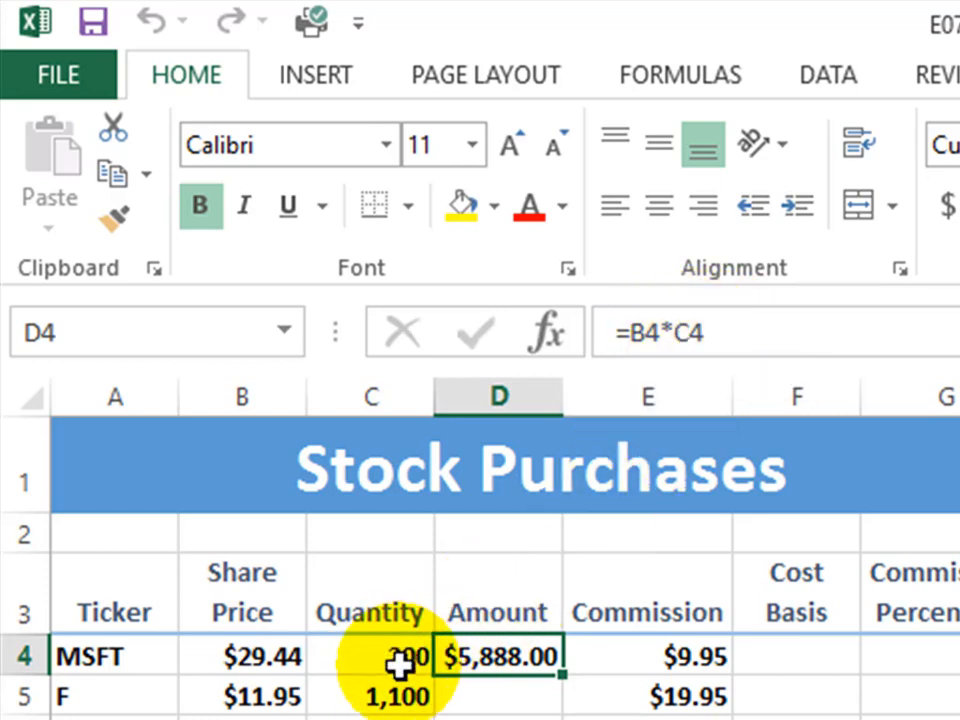
# Step: Enter the formula =B5*C5 in D5 to calculate the Amount for ticker F, and review the formula in the cell
pyautogui.click(497, 702)
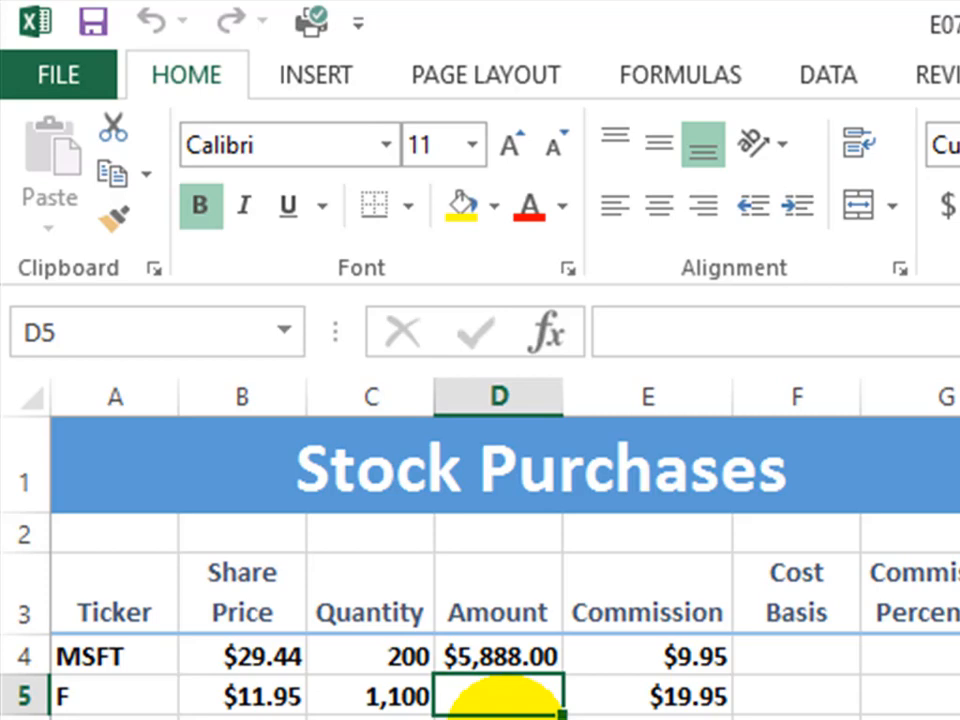
pyautogui.write('=')
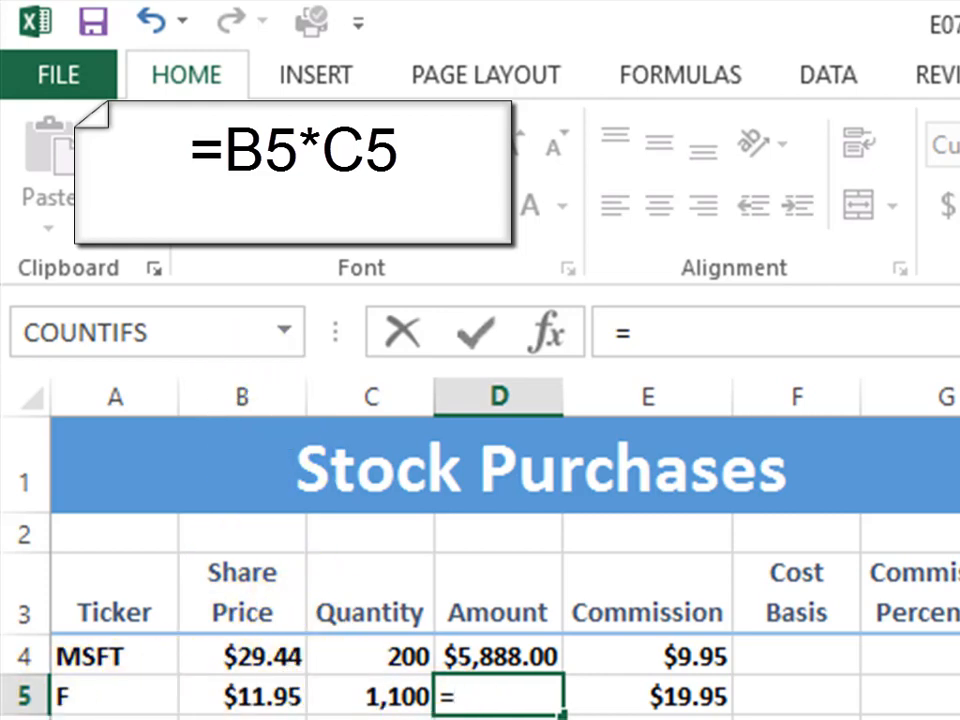
pyautogui.write('b5*')
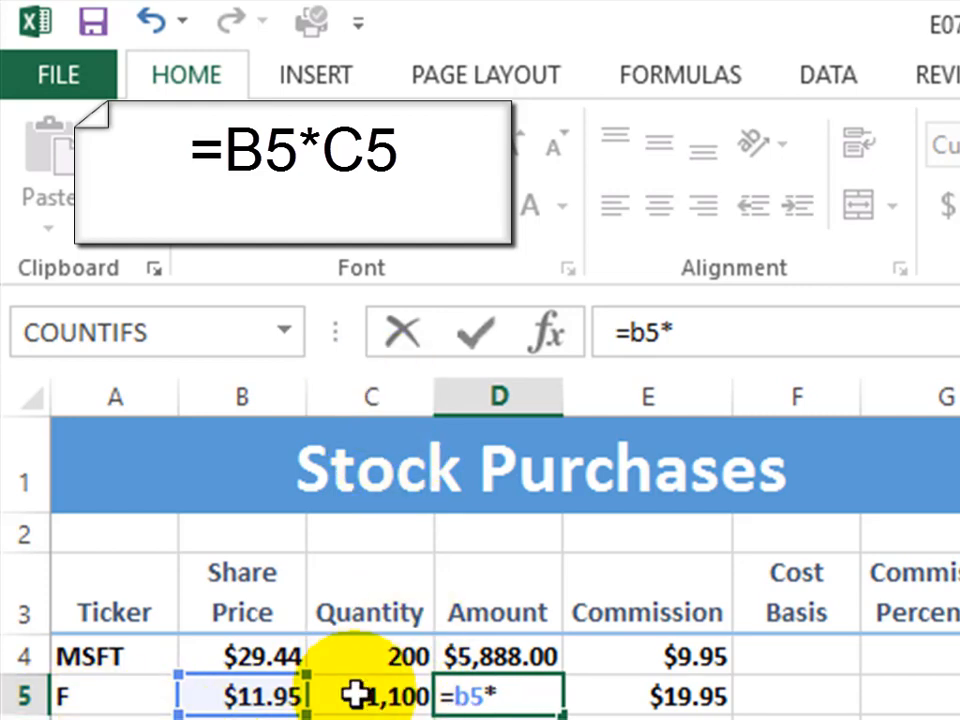
pyautogui.write('c')
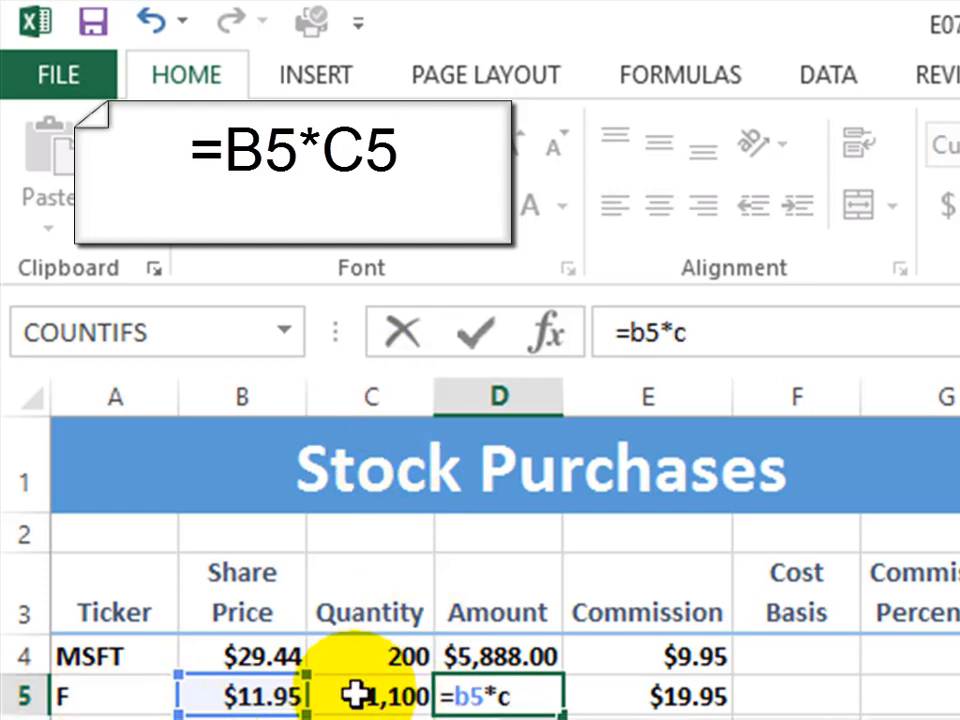
pyautogui.write('5')
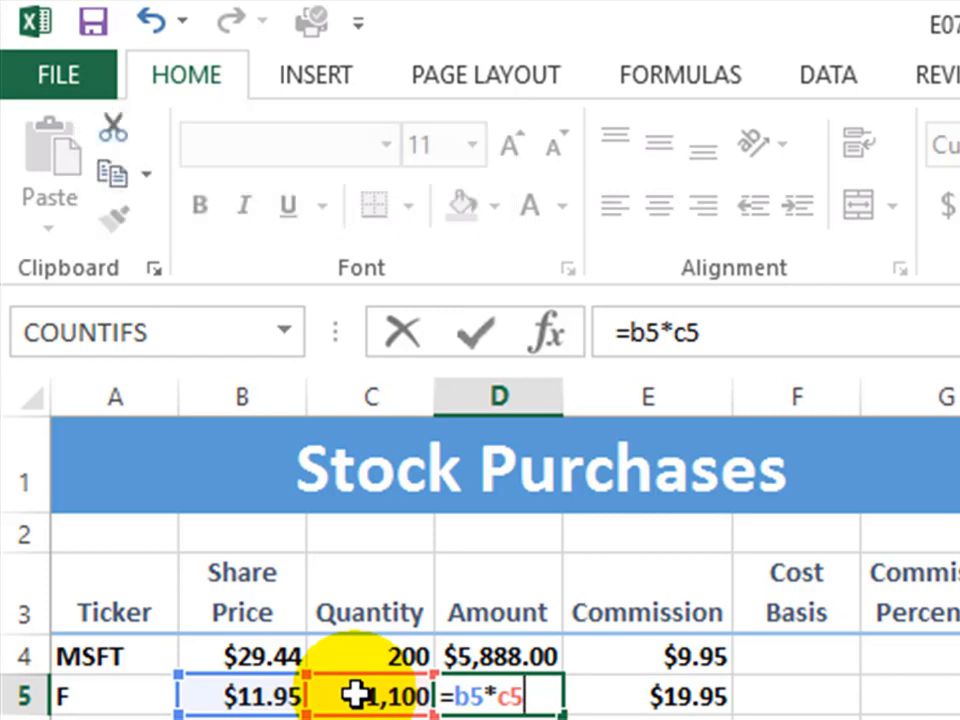
pyautogui.press('Return')
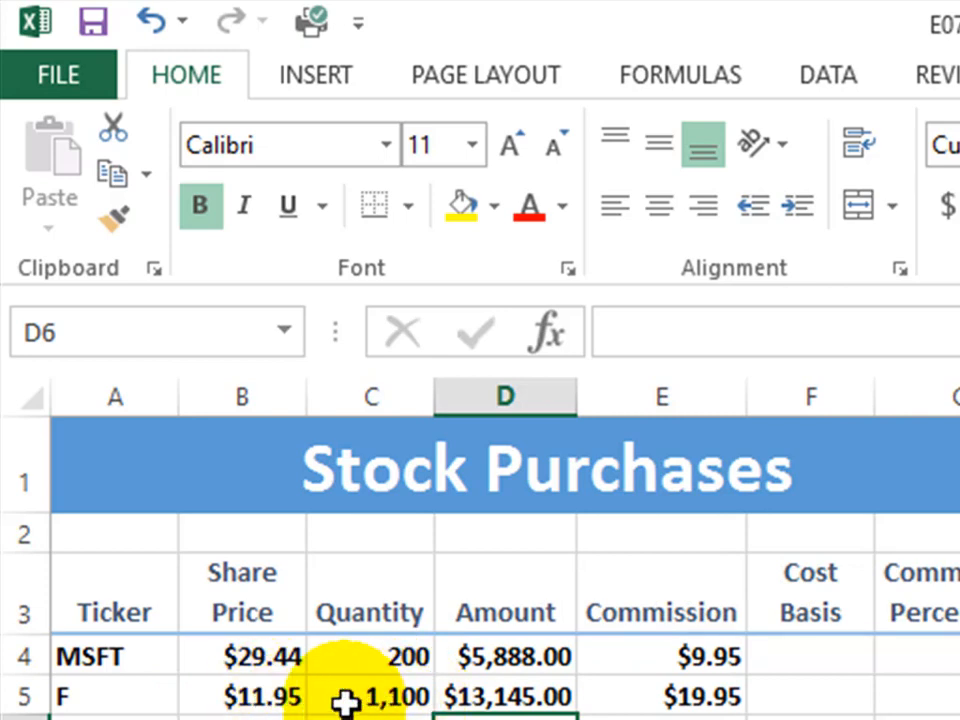
pyautogui.click(527, 697)
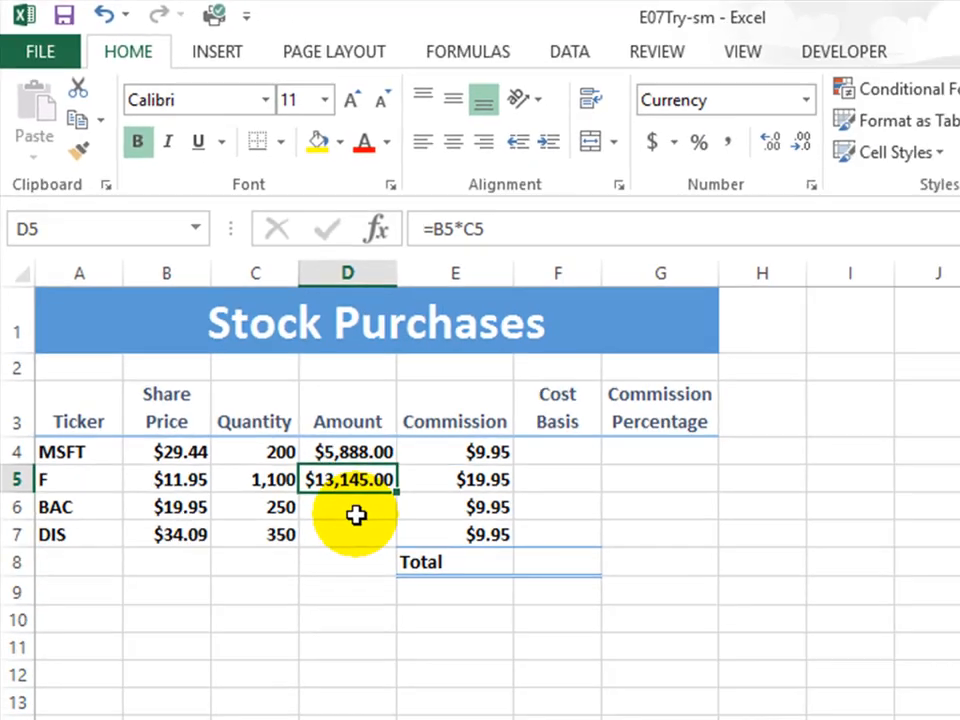
# Step: Enter the formula =B6*C6 in D6 for the BAC Amount, picking the share price and quantity cells as references
pyautogui.click(356, 512)
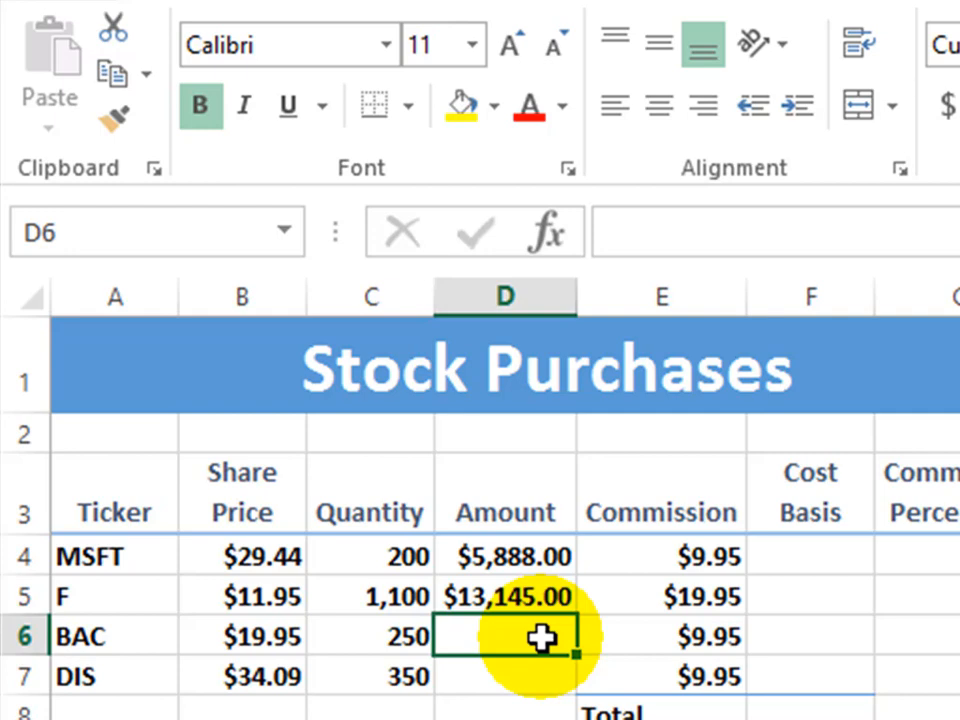
pyautogui.write('=')
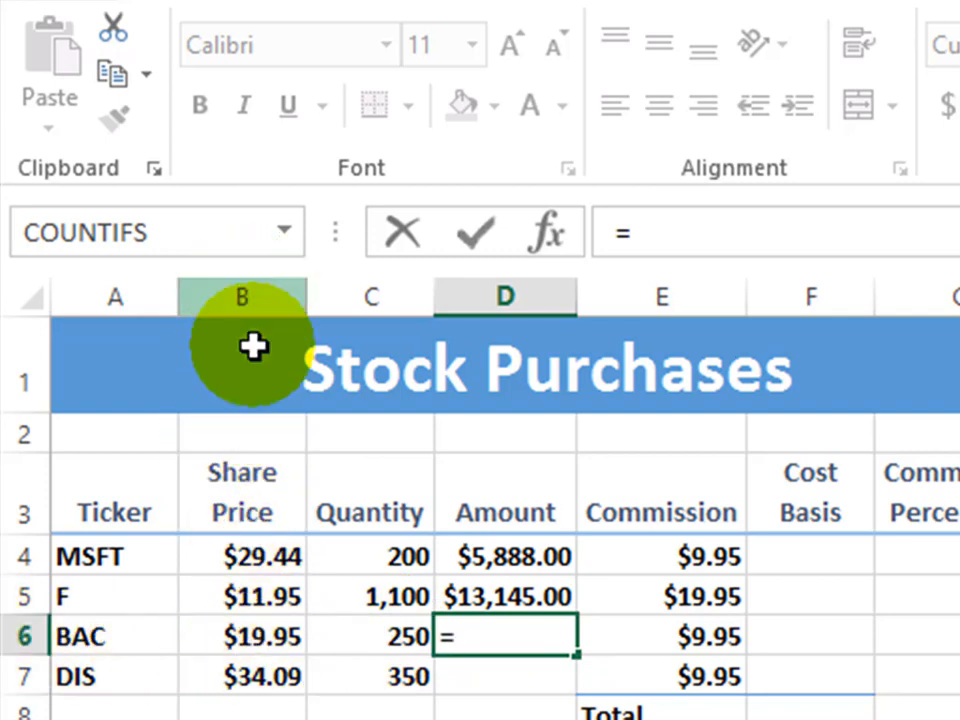
pyautogui.click(241, 636)
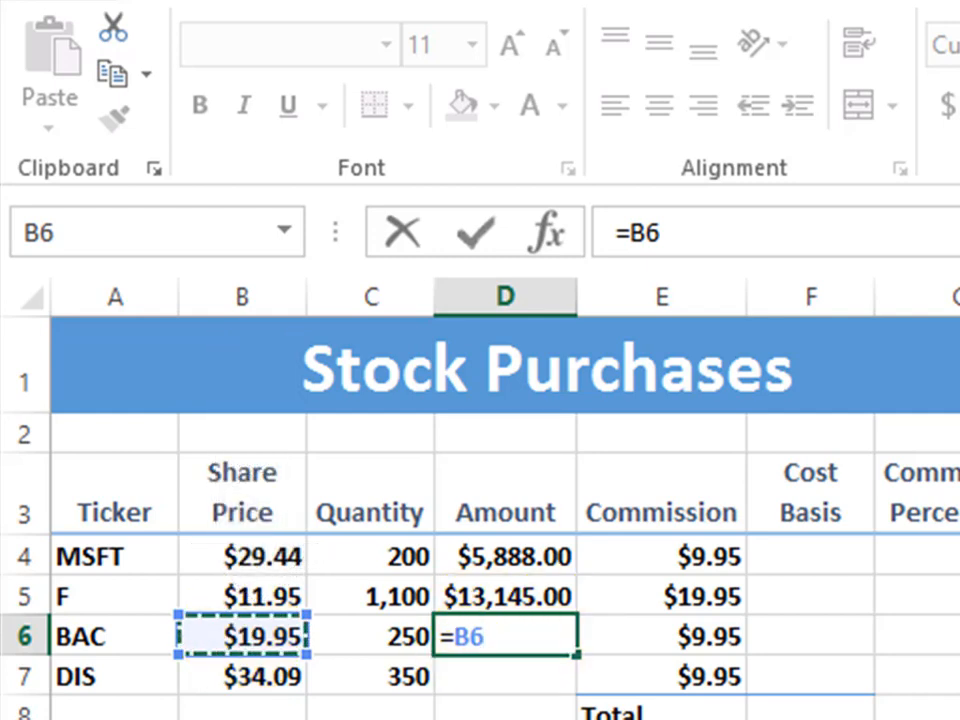
pyautogui.write('*')
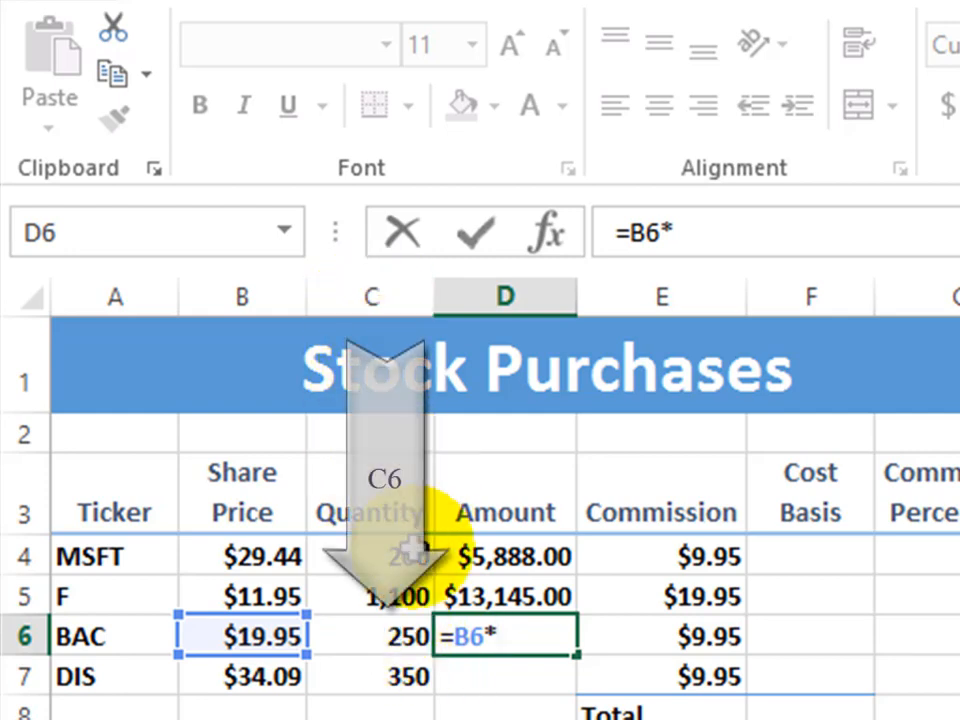
pyautogui.click(385, 641)
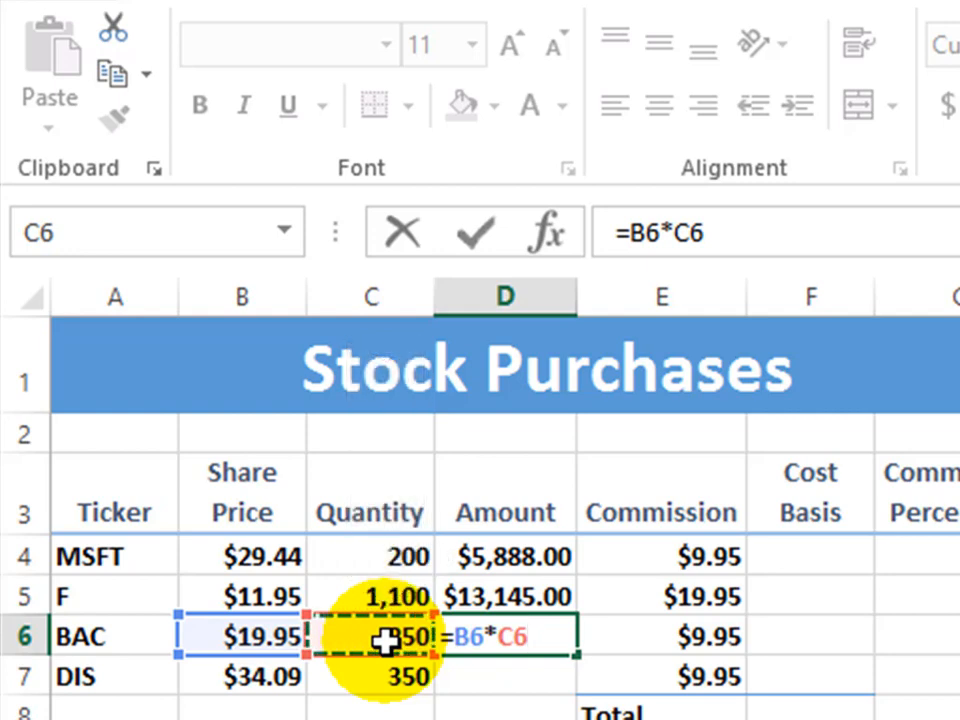
pyautogui.press('Return')
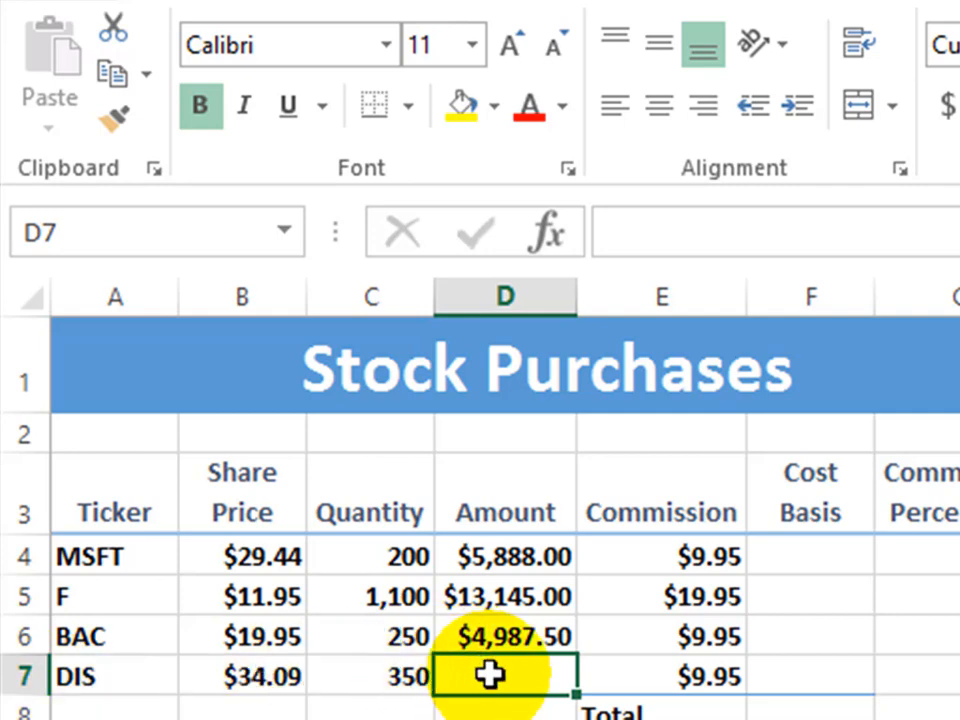
# Step: Enter the formula =B7*C7 in D7 for the DIS Amount, picking the share price and quantity cells as references
pyautogui.write('=')
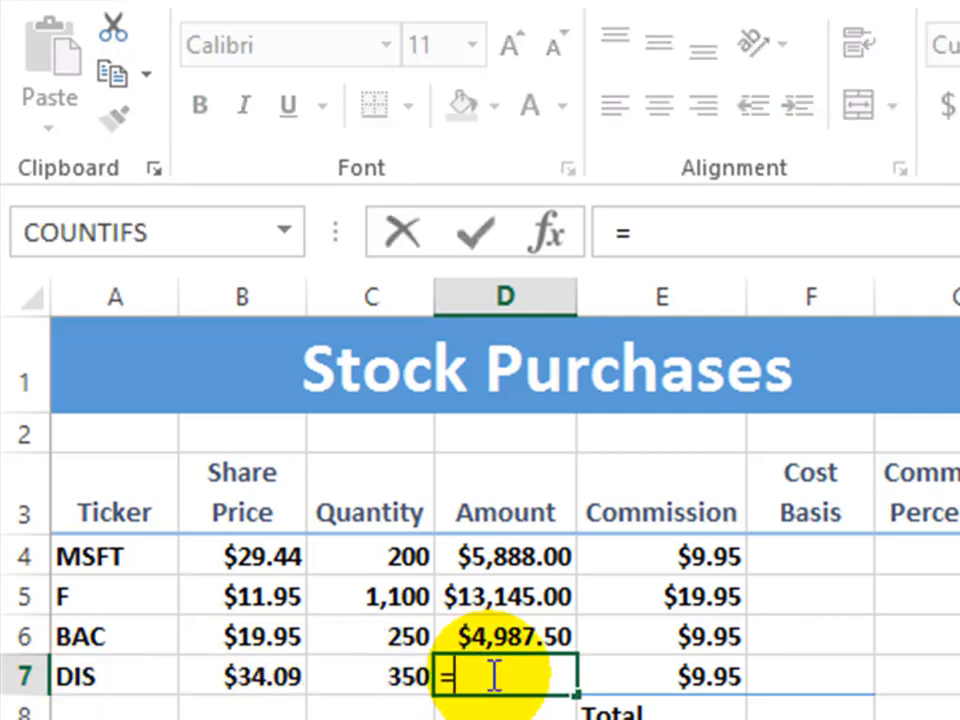
pyautogui.click(244, 677)
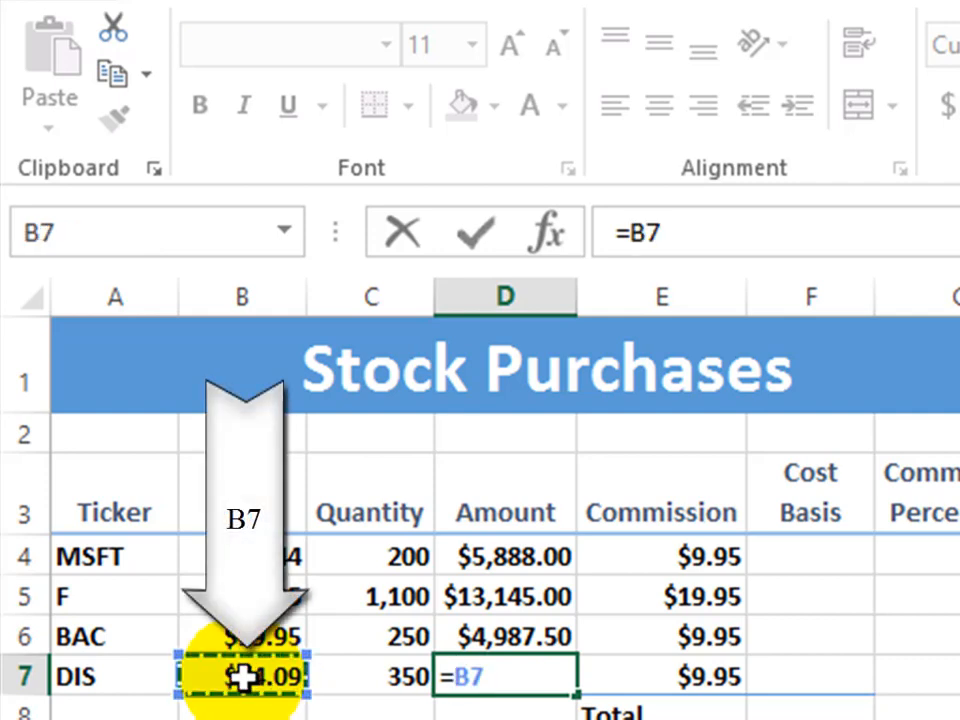
pyautogui.write('*')
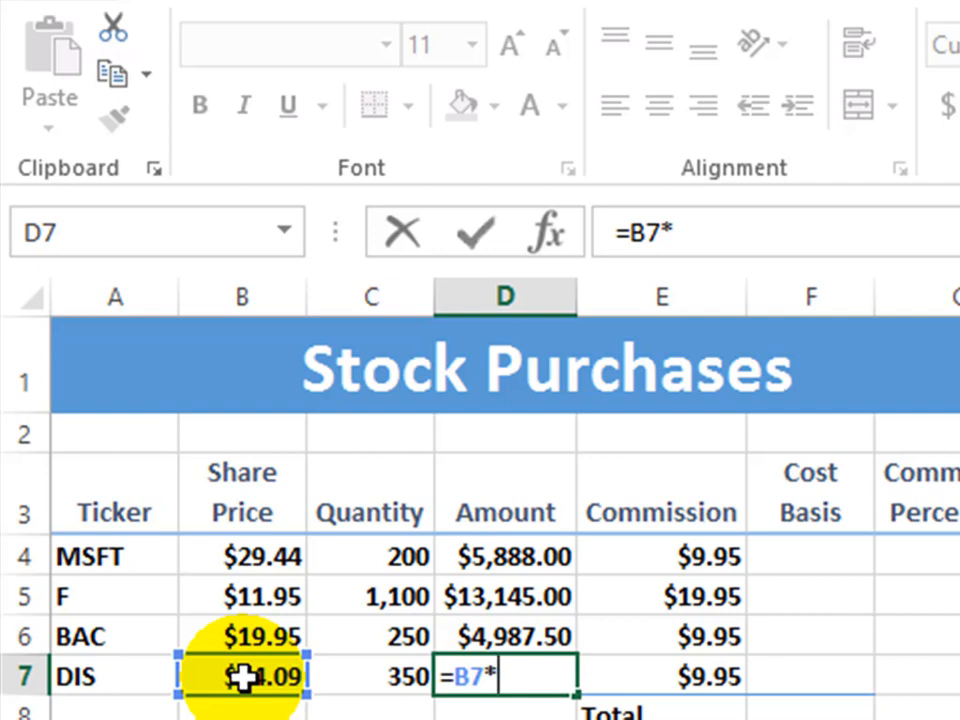
pyautogui.click(396, 680)
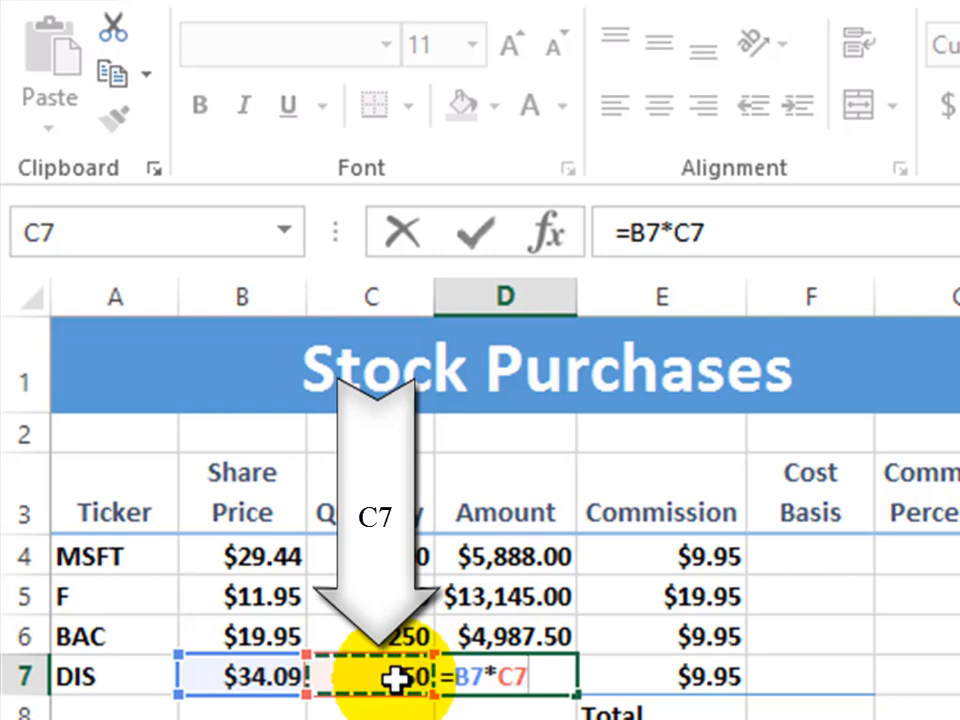
pyautogui.press('Return')
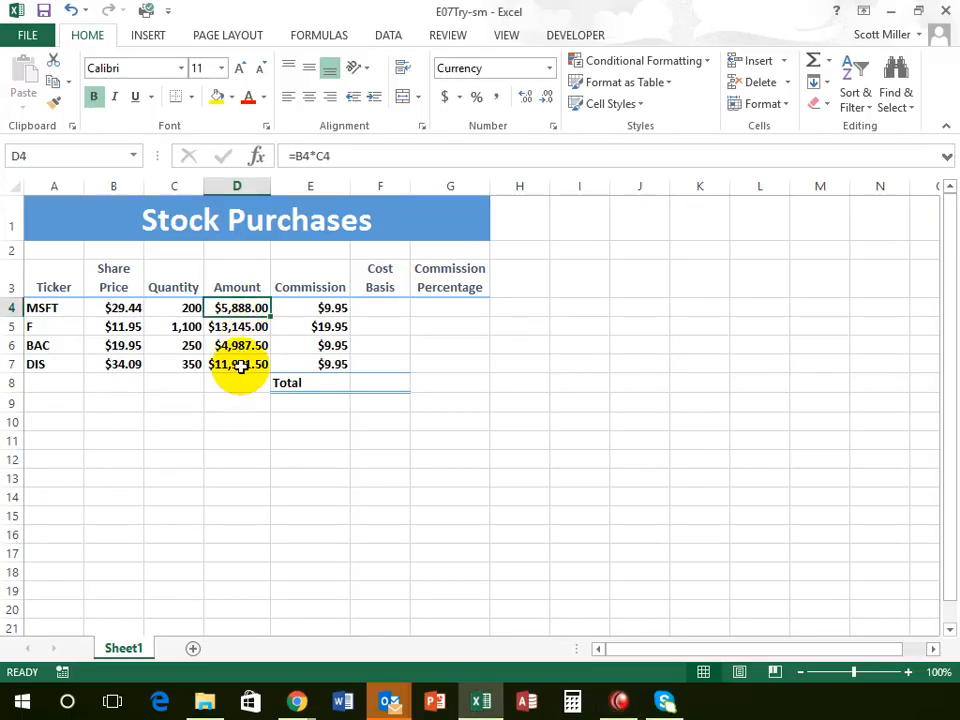
# Step: Enter the formula =D4+E4 in F4 for the MSFT Cost Basis, picking the amount and commission cells as references
pyautogui.click(375, 309)
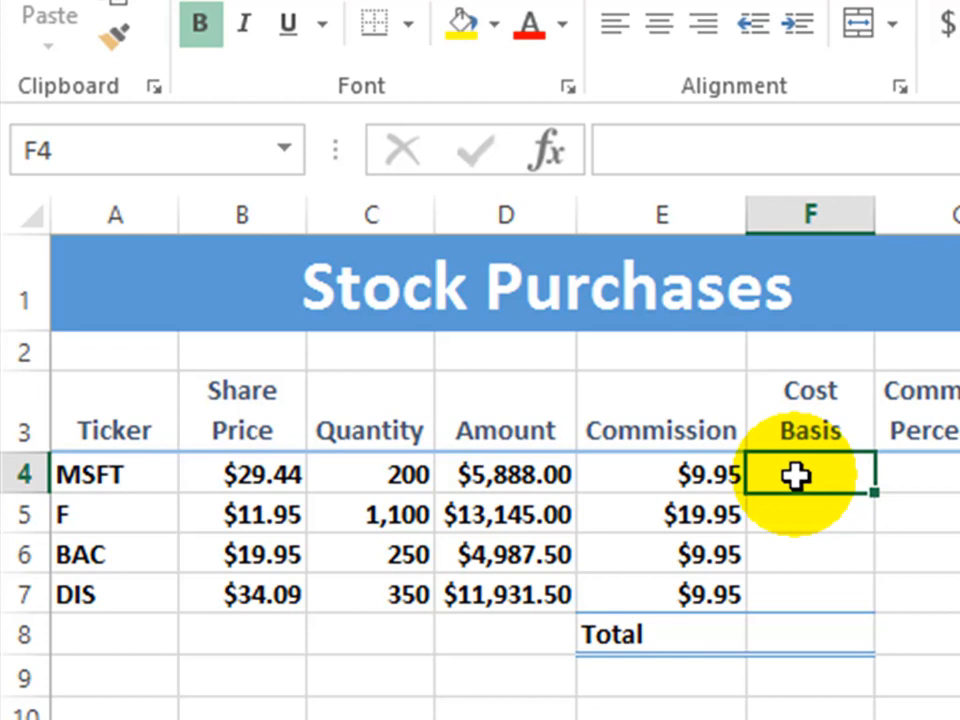
pyautogui.write('=')
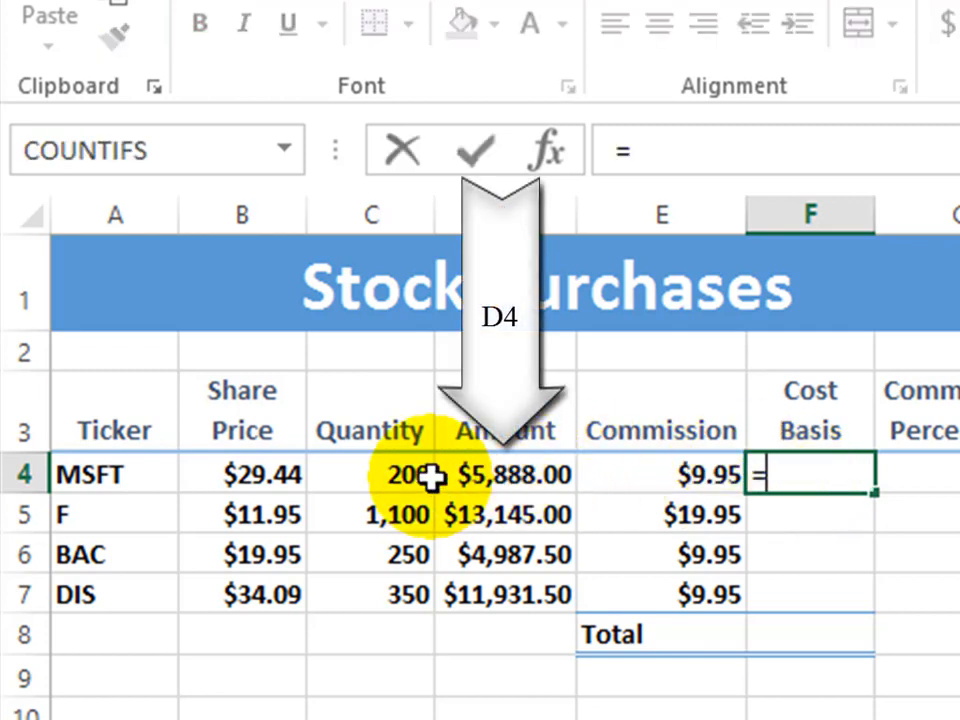
pyautogui.click(501, 476)
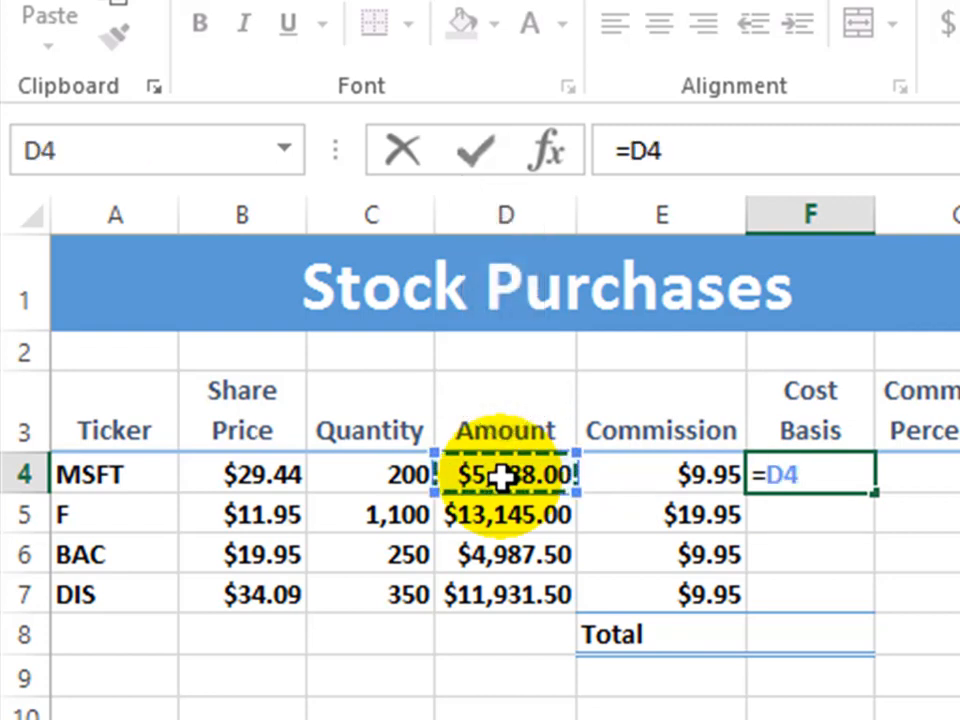
pyautogui.write('+')
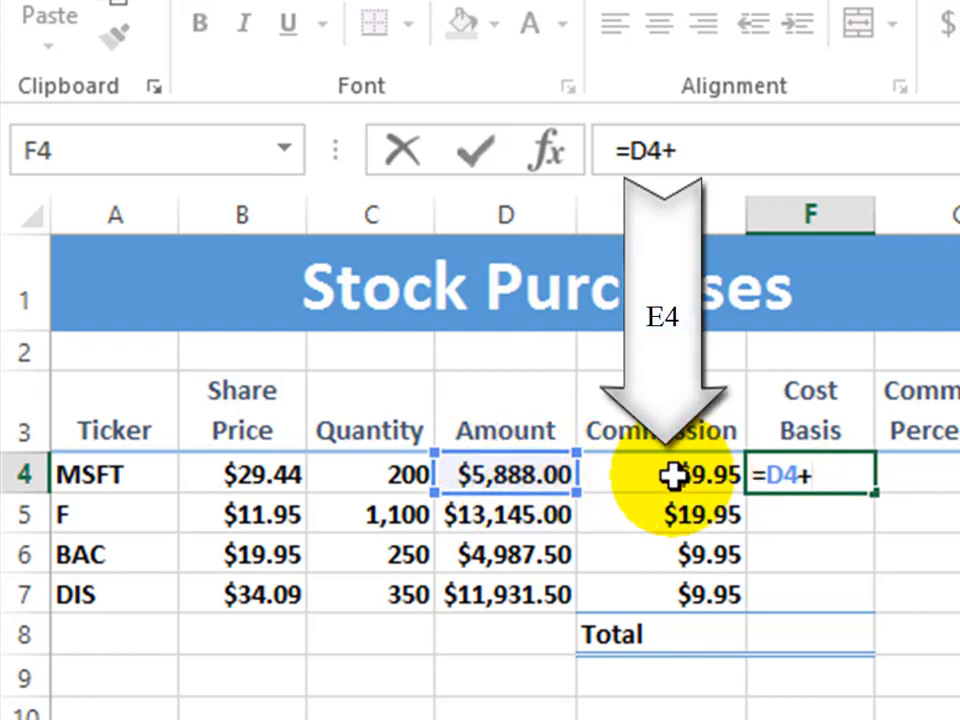
pyautogui.click(675, 476)
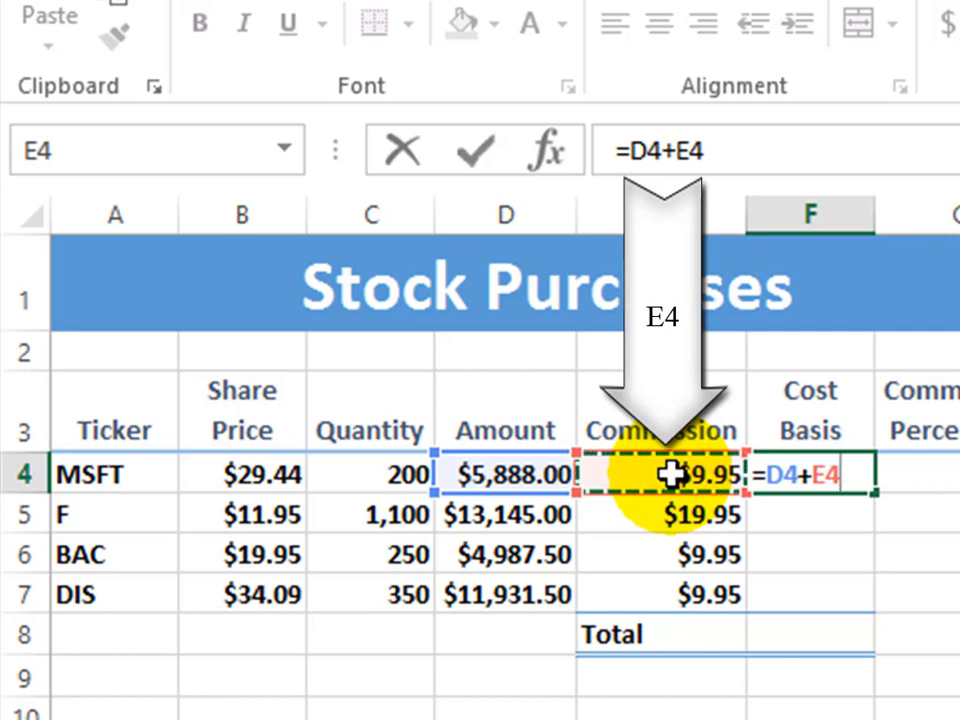
pyautogui.press('Return')
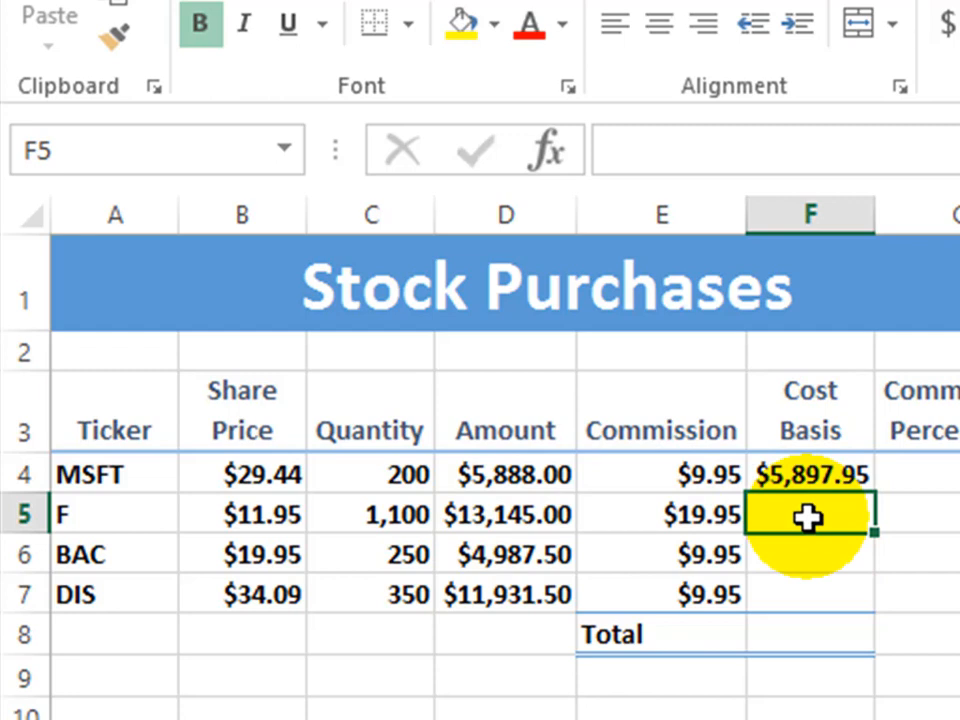
# Step: Enter the formula =D5+E5 in F5 for the Cost Basis of ticker F, picking the amount and commission cells as references
pyautogui.write('=')
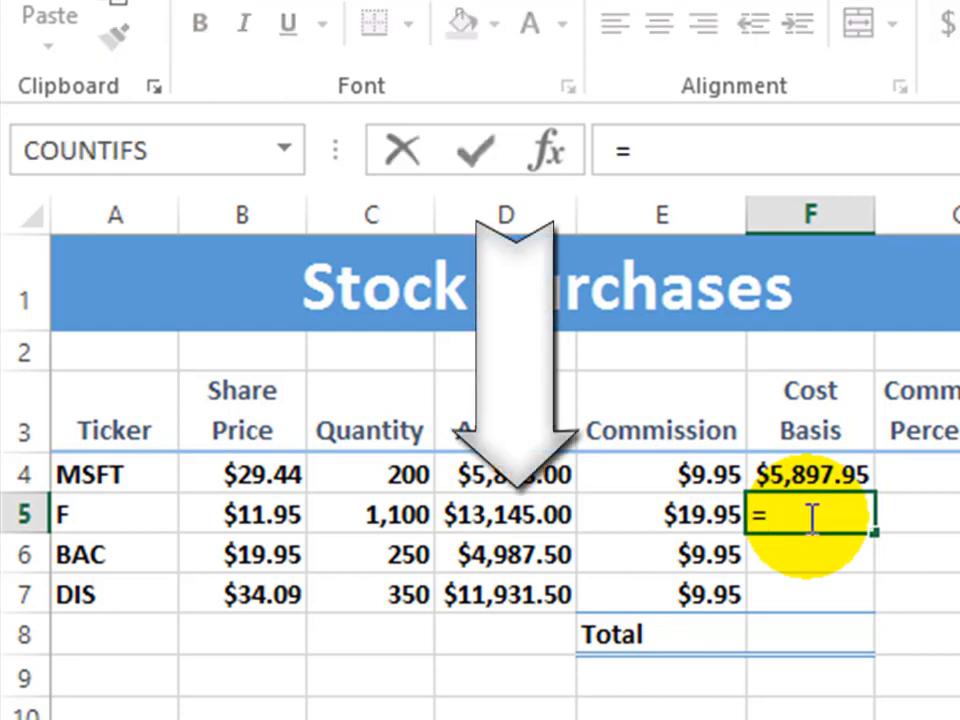
pyautogui.click(519, 516)
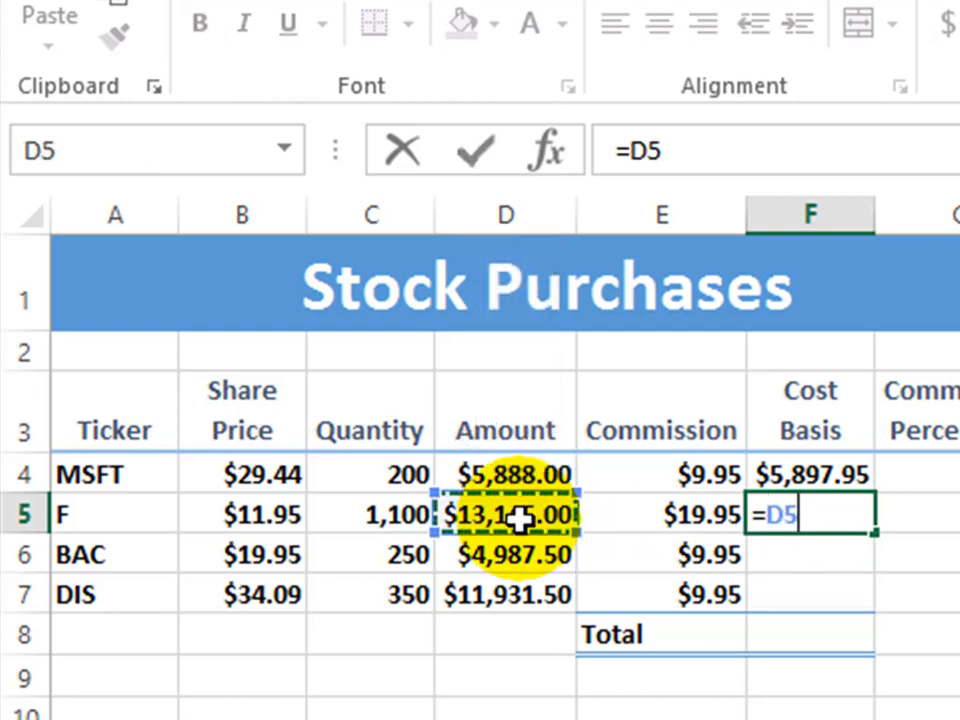
pyautogui.write('+')
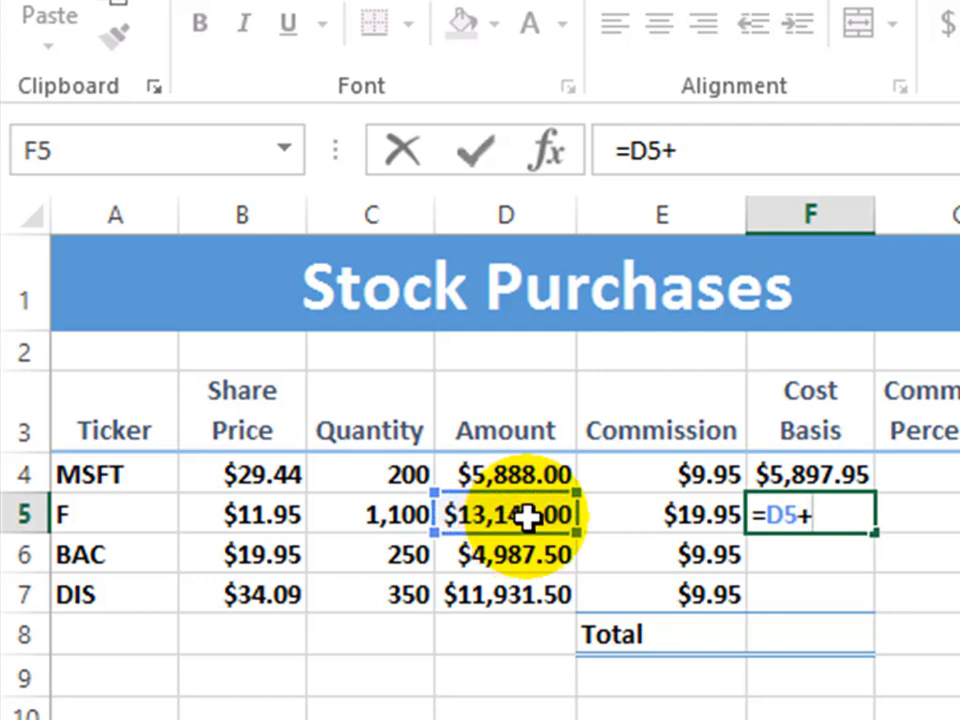
pyautogui.click(659, 515)
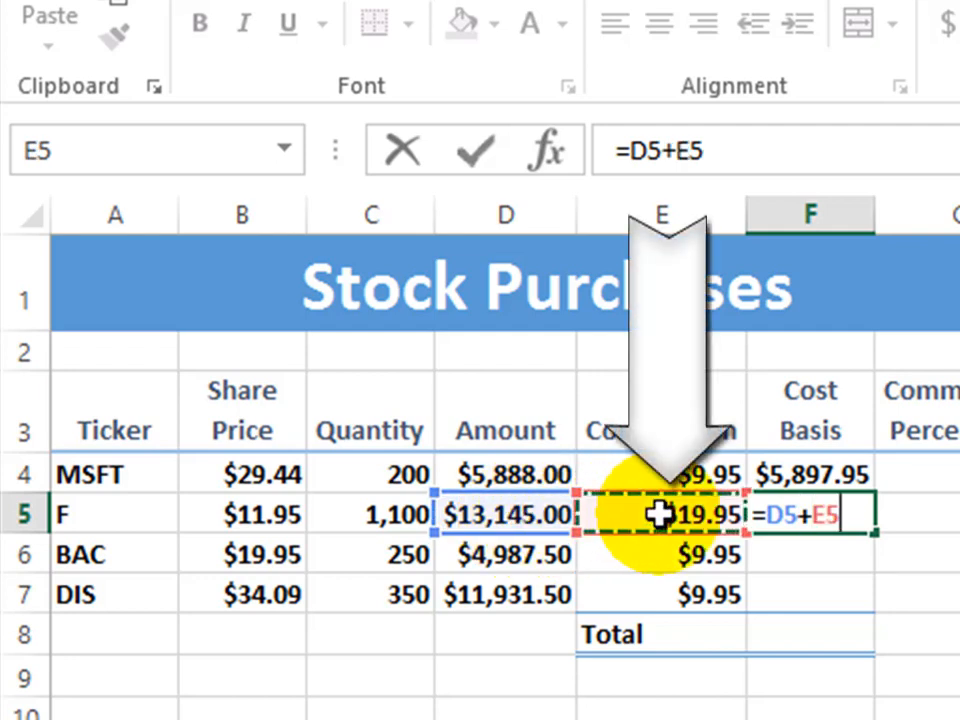
pyautogui.press('Return')
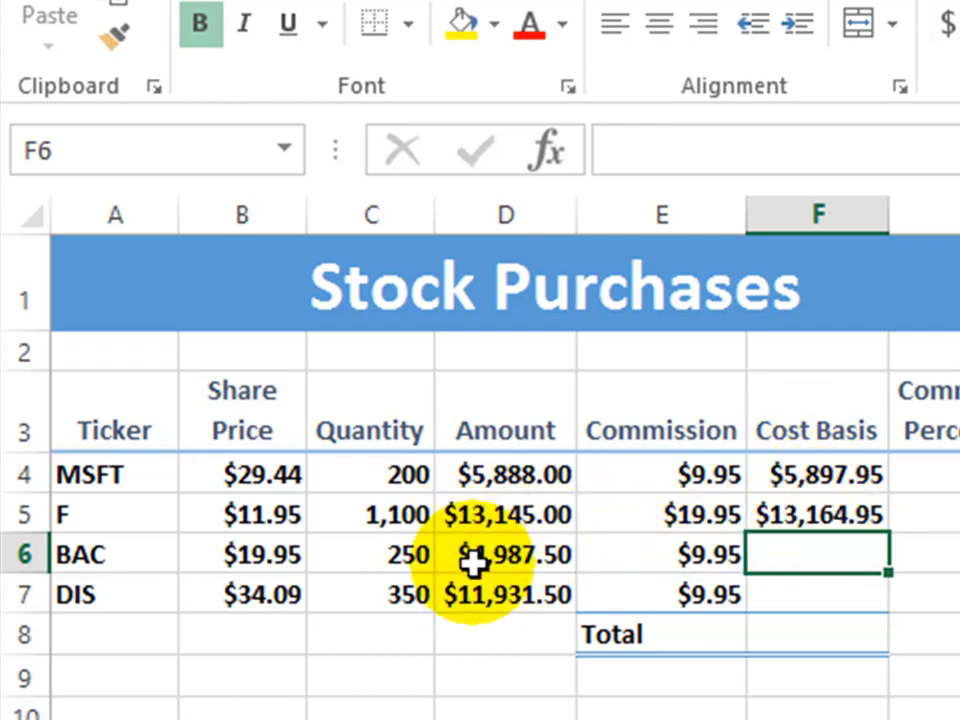
# Step: Fill the Cost Basis formula from F5 down through F7, and check the formulas in F5, F6 and F7
pyautogui.click(830, 515)
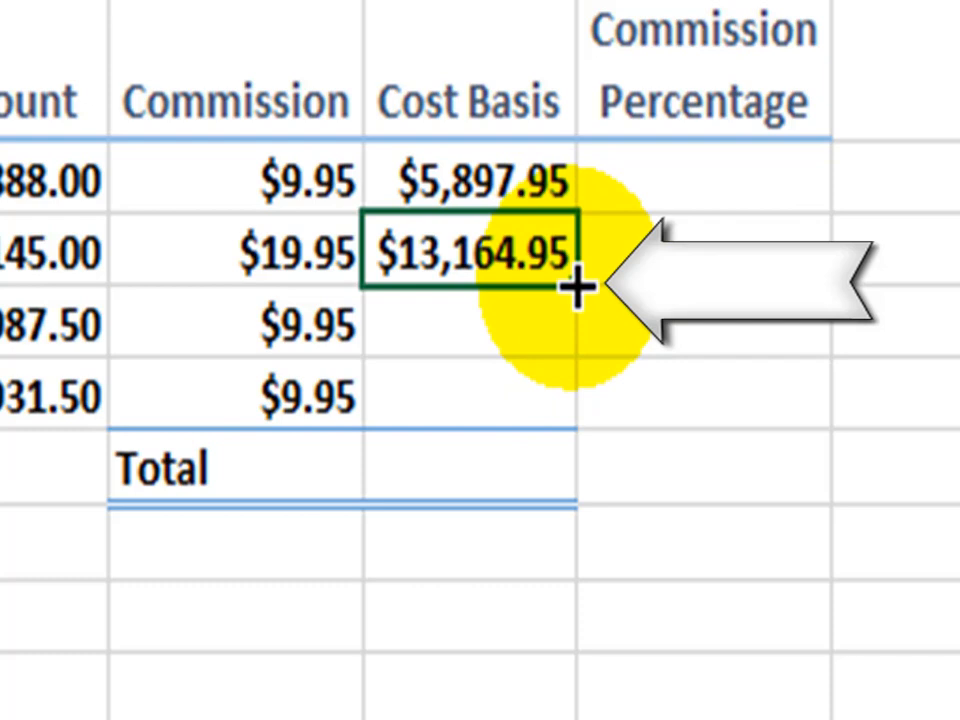
pyautogui.moveTo(578, 287); pyautogui.dragTo(583, 418)
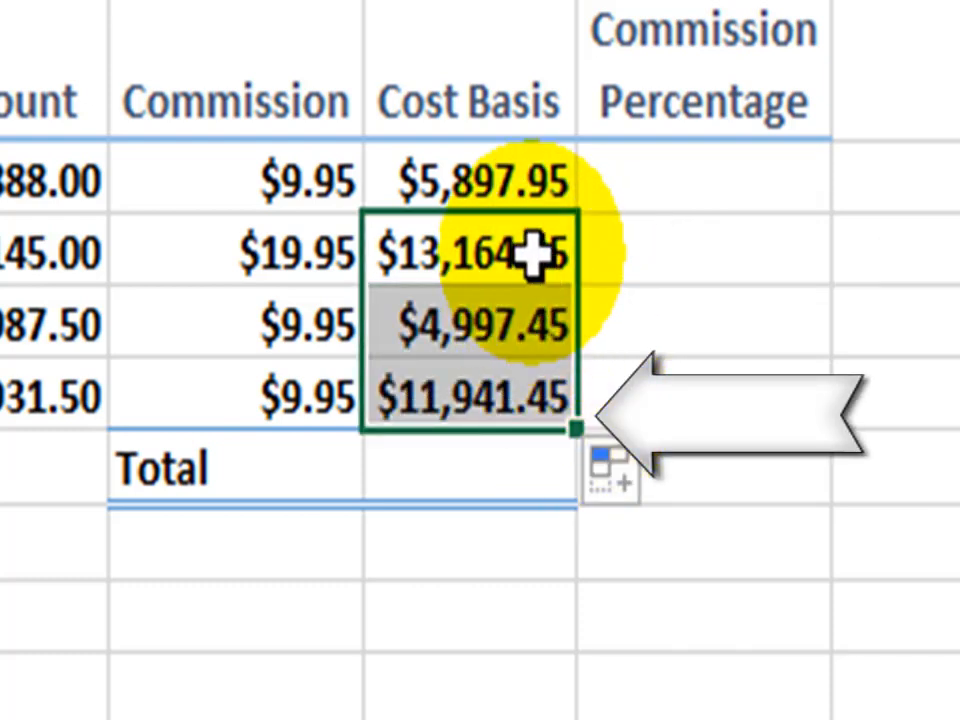
pyautogui.click(433, 259)
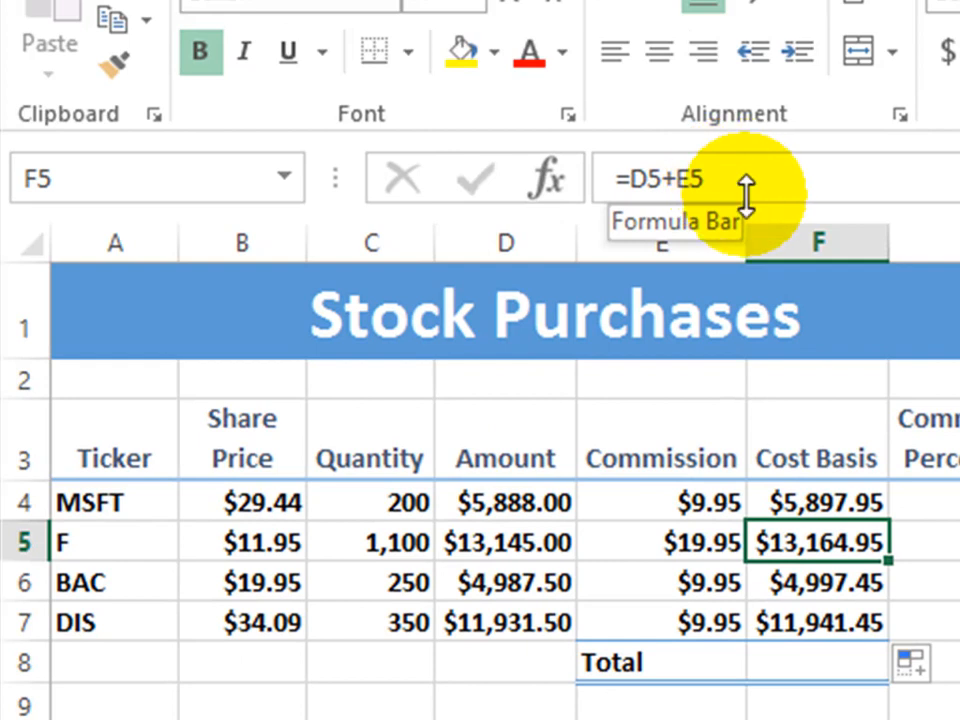
pyautogui.click(821, 583)
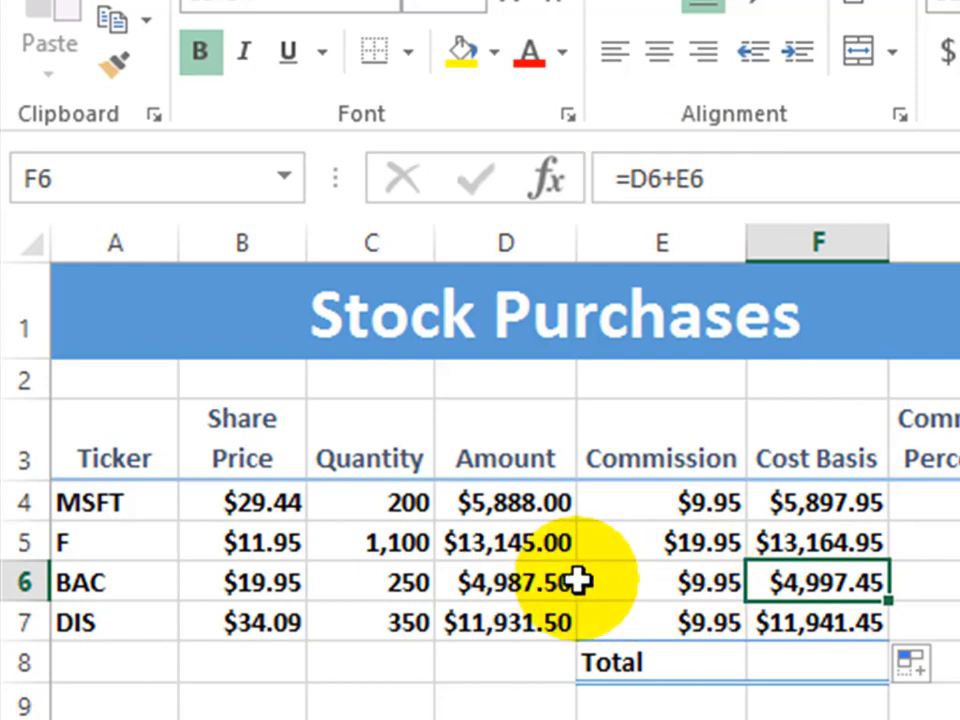
pyautogui.click(815, 622)
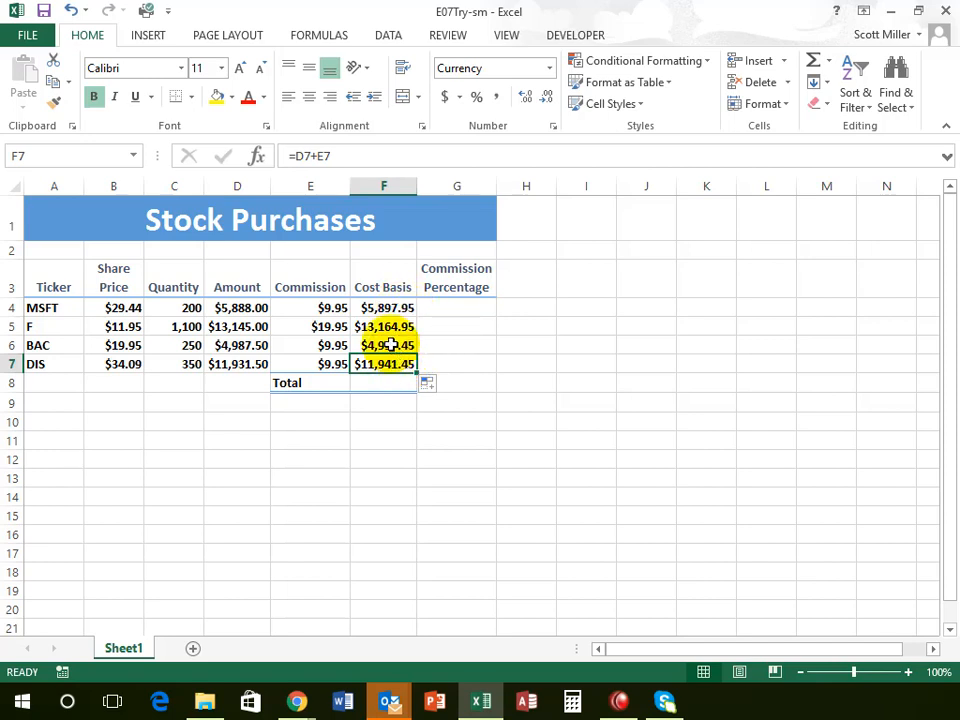
# Step: Enter the formula =E4/F4 in G4 for the MSFT Commission Percentage, picking the commission and cost basis cells as references
pyautogui.click(467, 306)
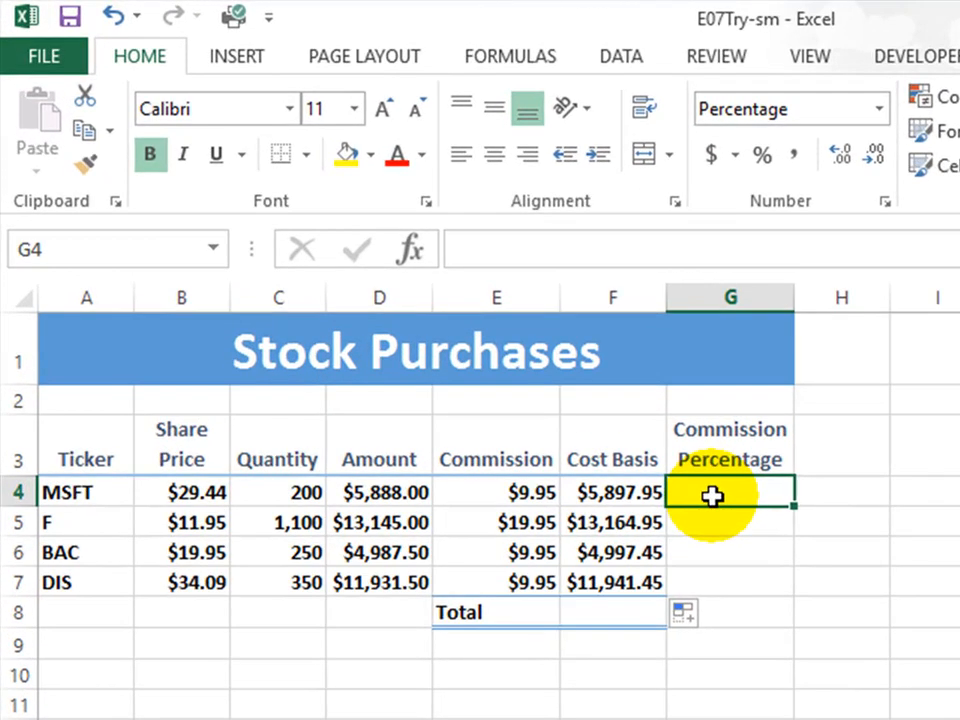
pyautogui.write('=')
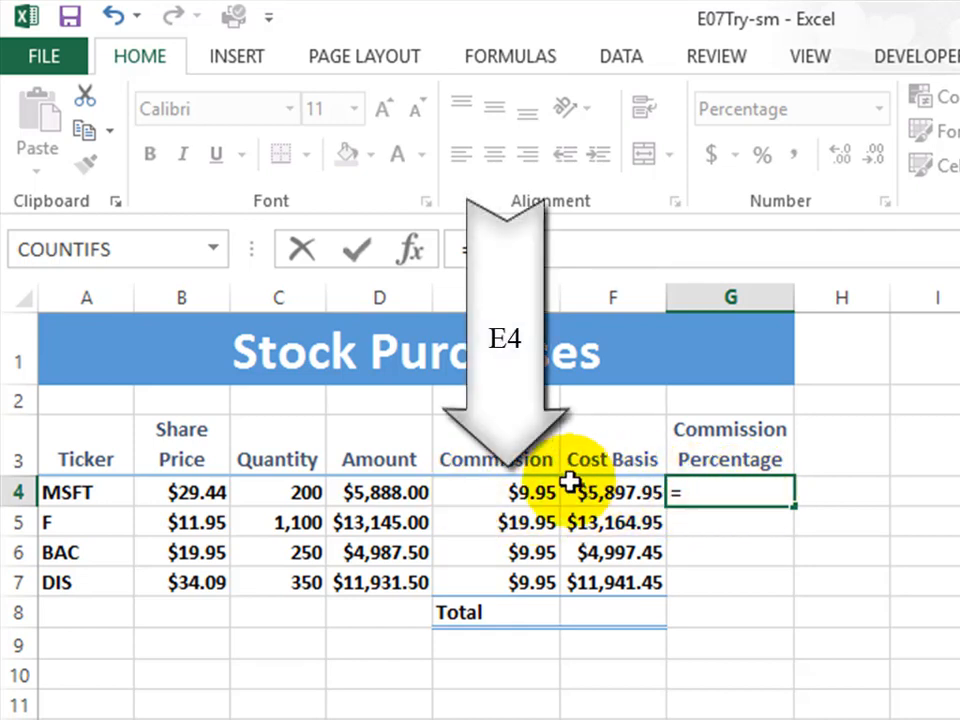
pyautogui.click(517, 492)
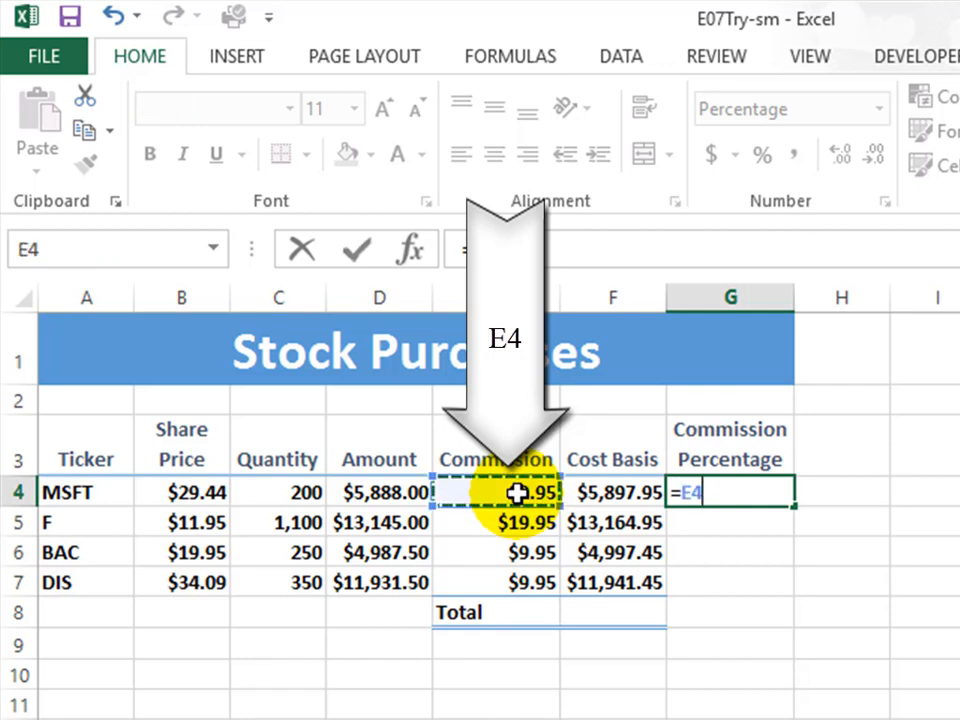
pyautogui.write('/')
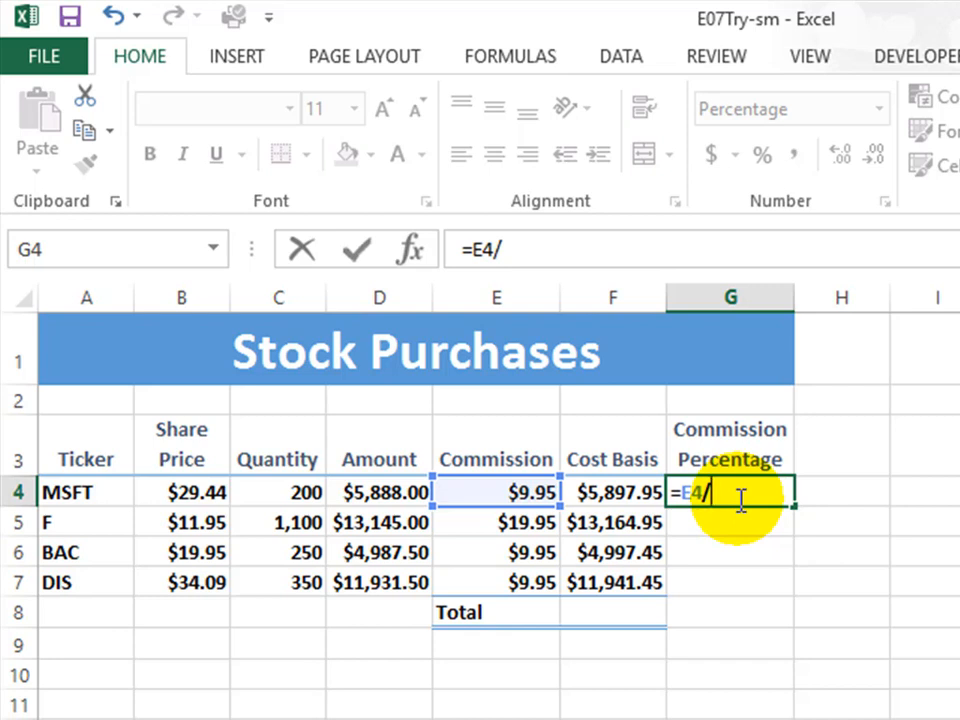
pyautogui.click(629, 496)
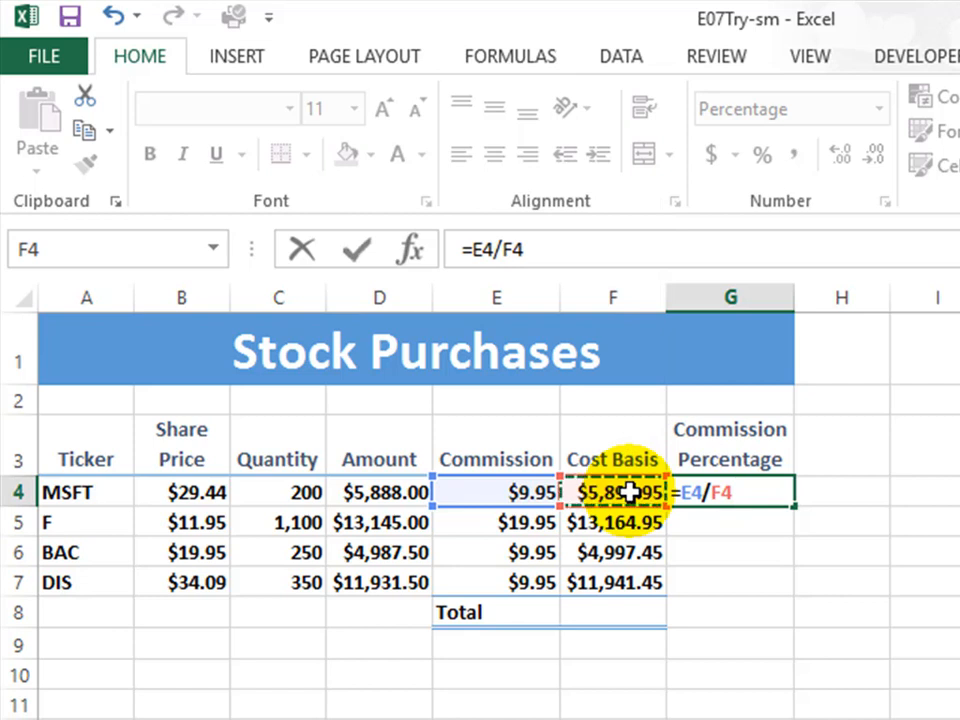
pyautogui.press('Return')
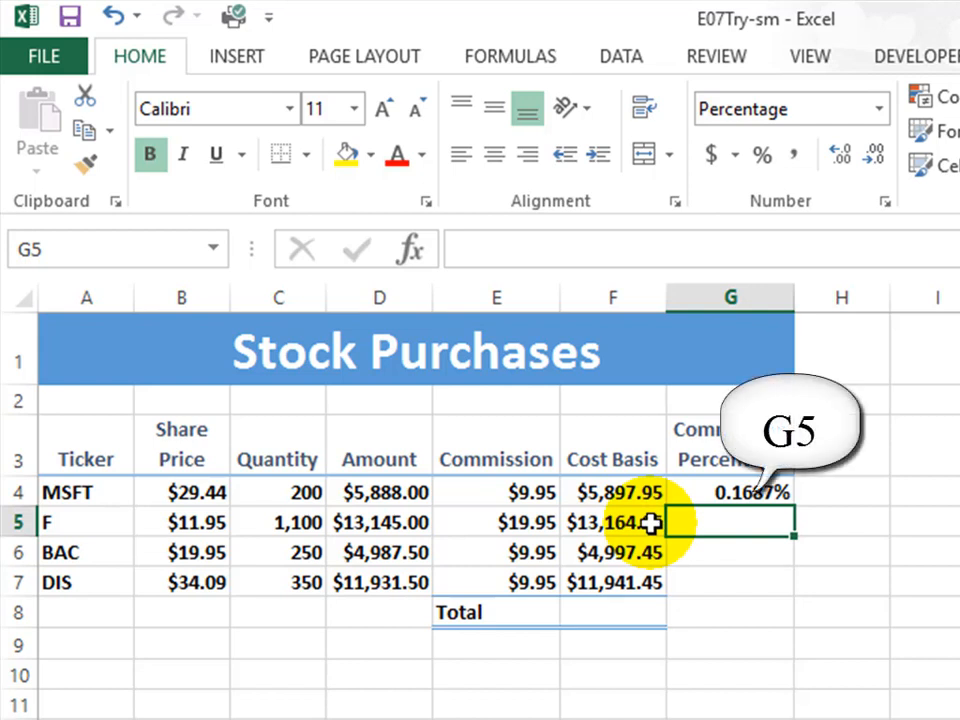
# Step: Enter the formula =E5/F5 in G5 for ticker F's Commission Percentage, and review the formula in the cell
pyautogui.write('=')
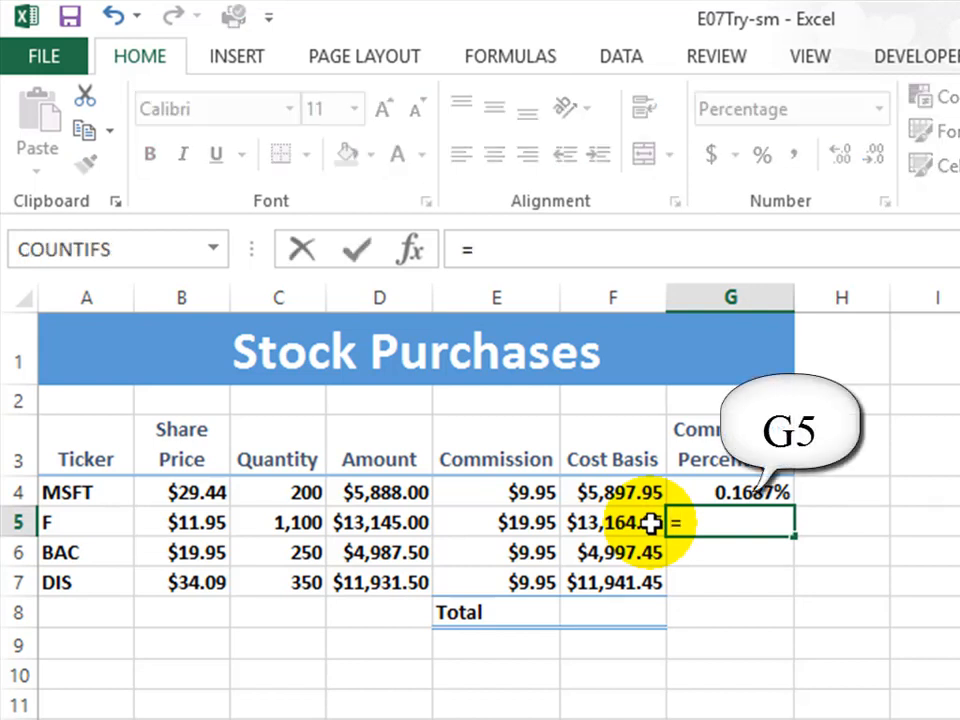
pyautogui.click(514, 522)
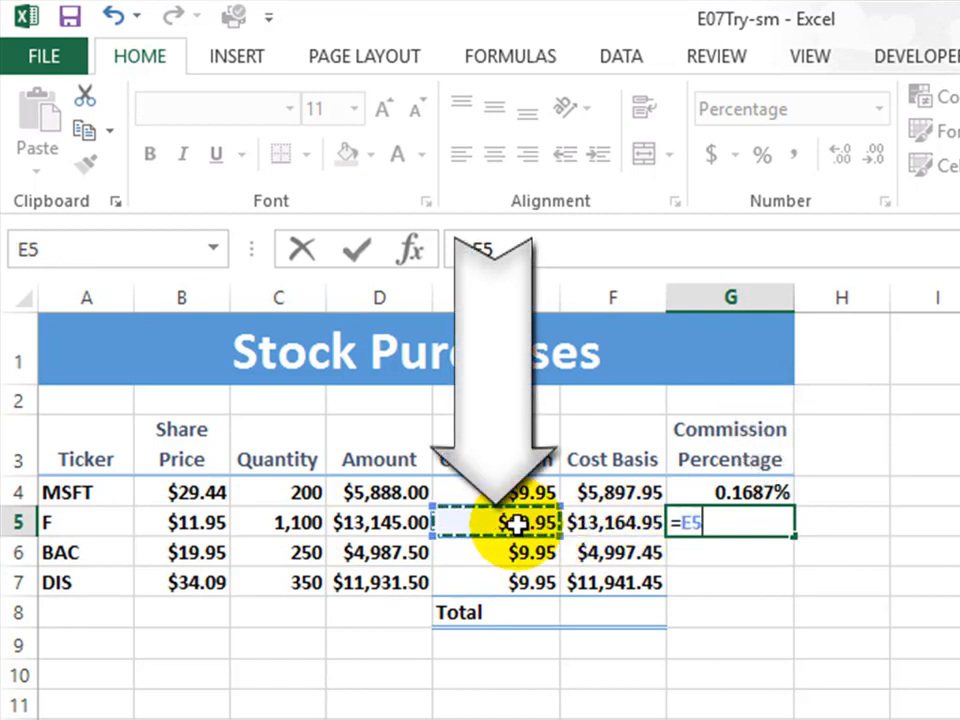
pyautogui.write('/')
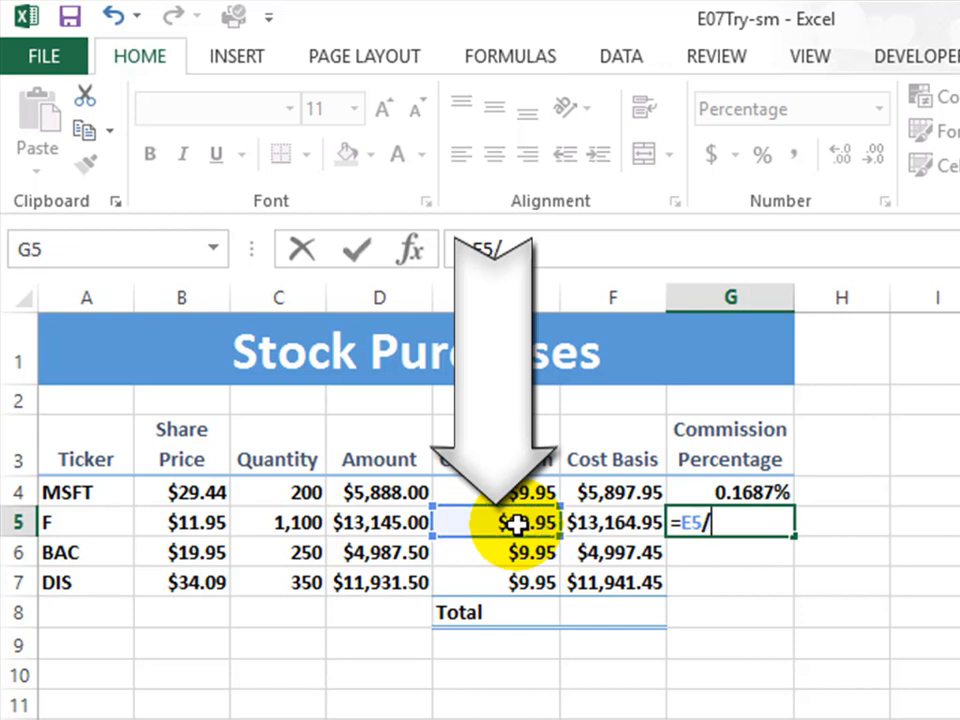
pyautogui.click(604, 527)
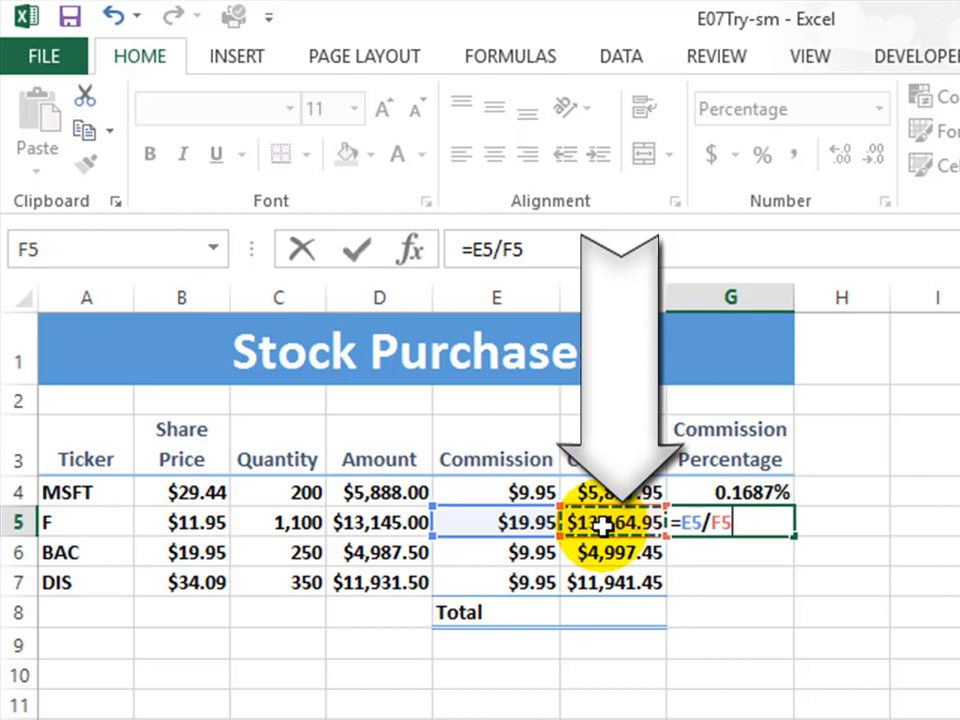
pyautogui.press('Return')
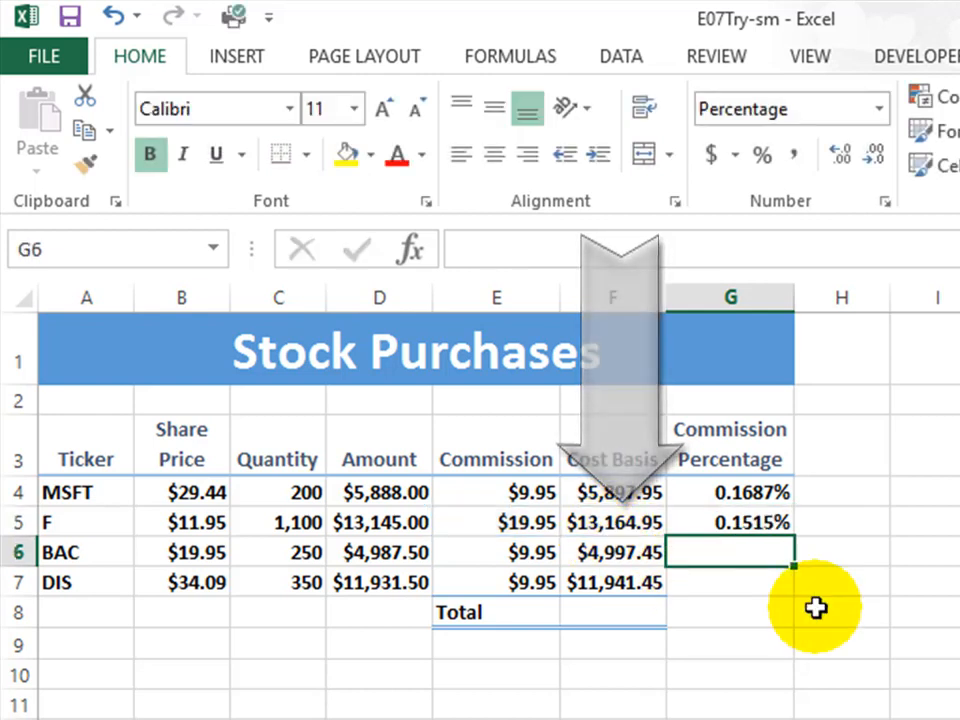
pyautogui.click(725, 522)
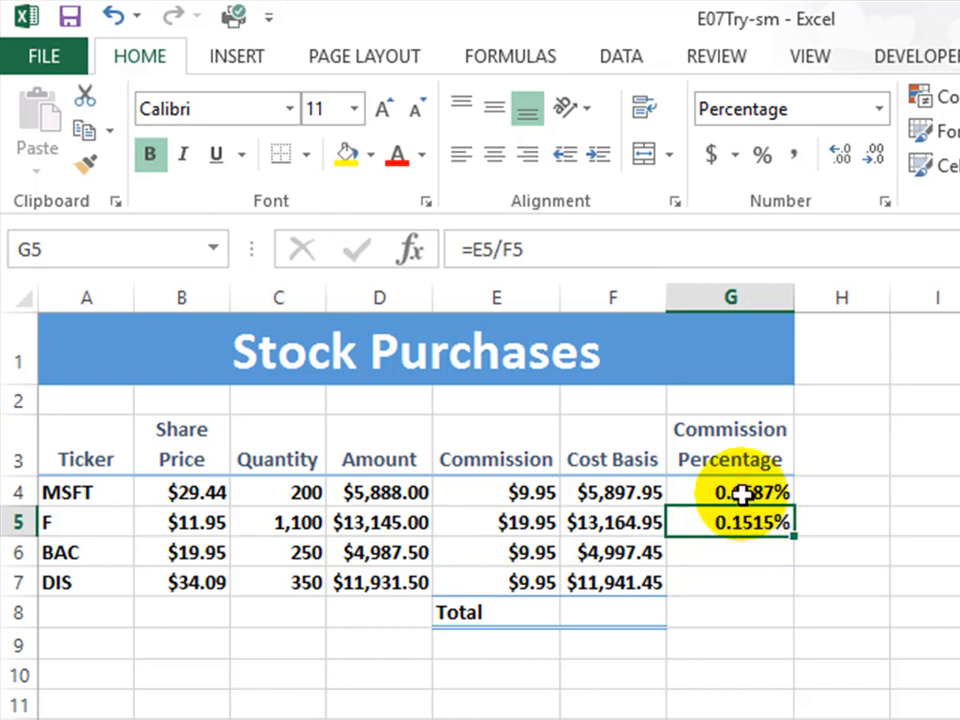
# Step: Reduce the MSFT Commission Percentage in G4 to two decimal places
pyautogui.click(739, 492)
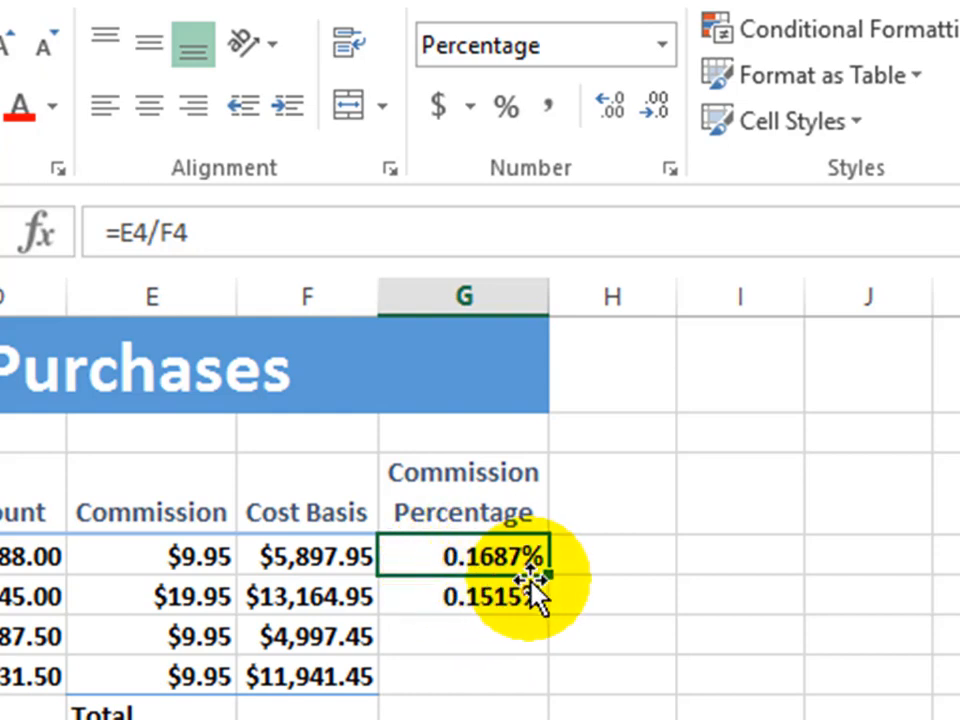
pyautogui.click(658, 106)
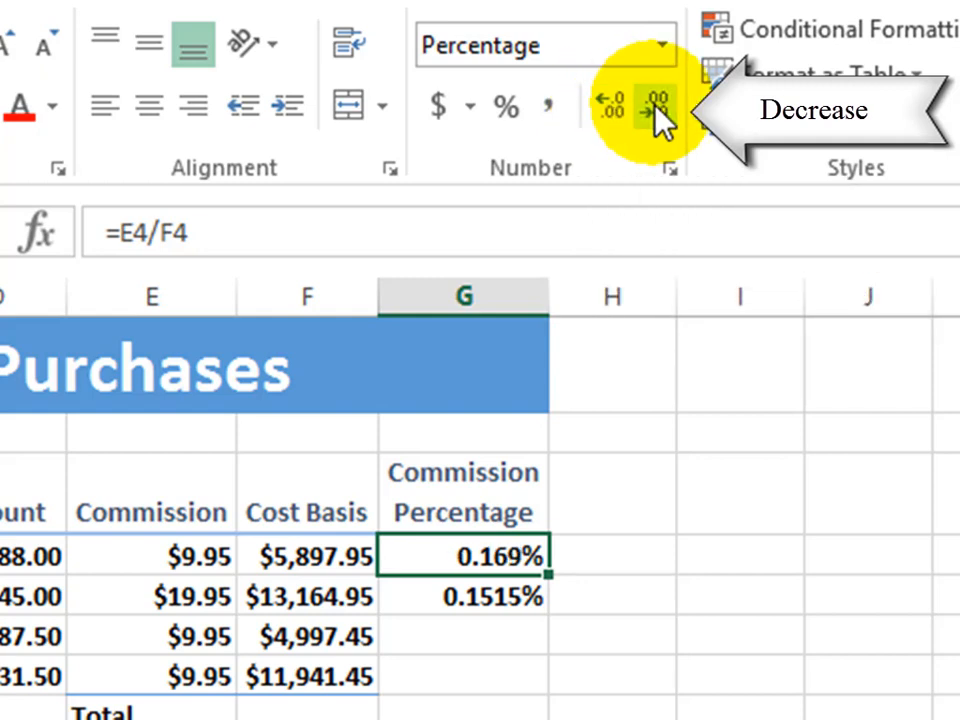
pyautogui.click(657, 108)
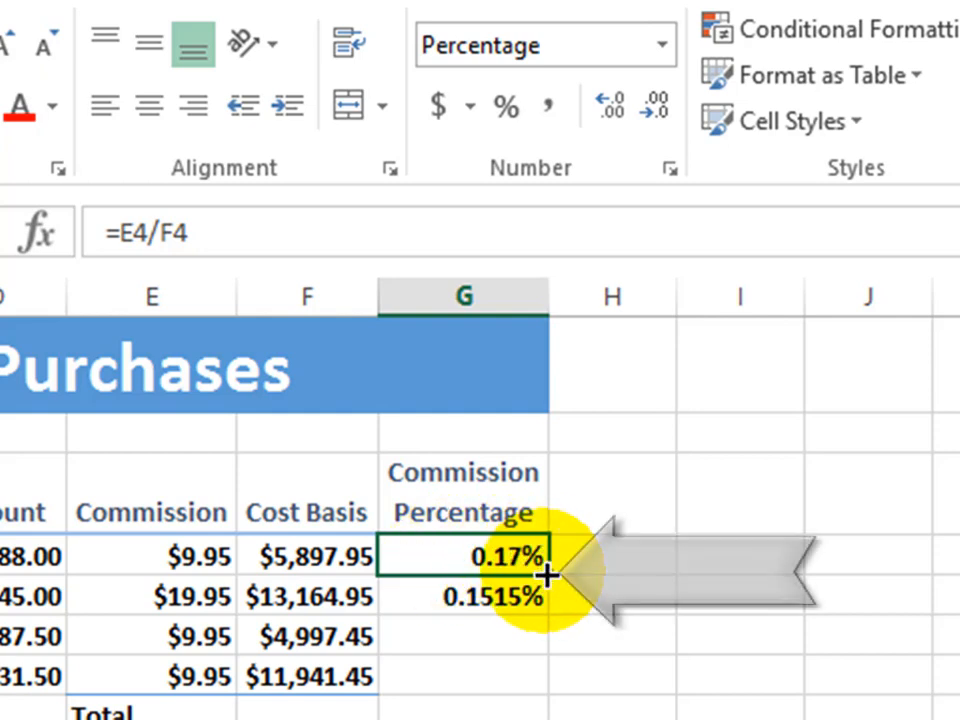
# Step: Fill the formula and format of G4 down through G7, and check the DIS Commission Percentage formula in G7
pyautogui.moveTo(548, 576); pyautogui.dragTo(543, 688)
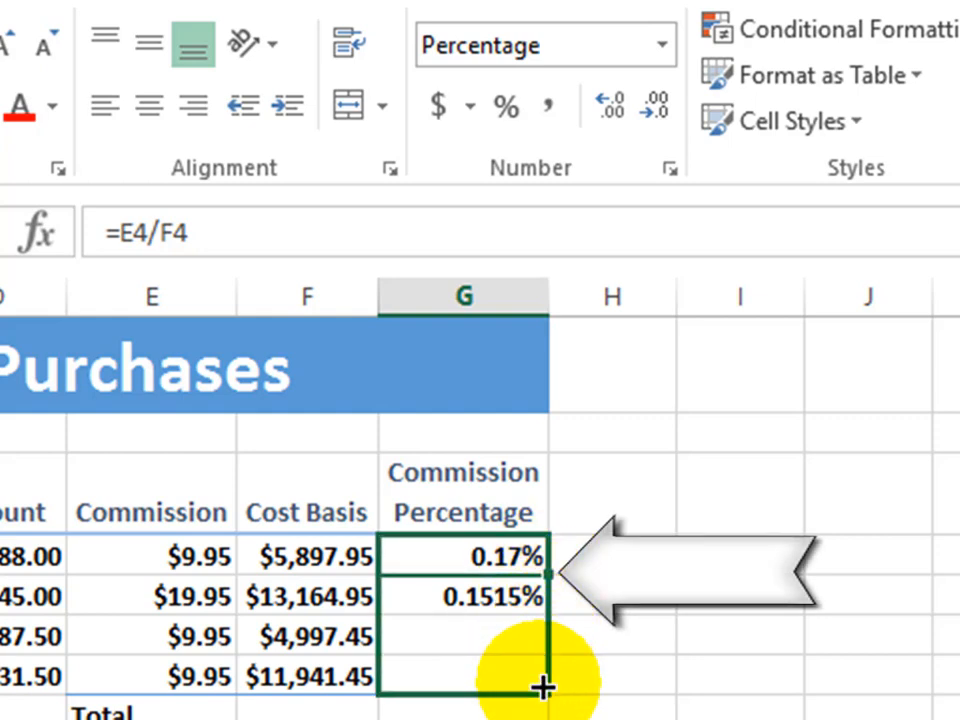
pyautogui.moveTo(543, 688); pyautogui.dragTo(543, 688)
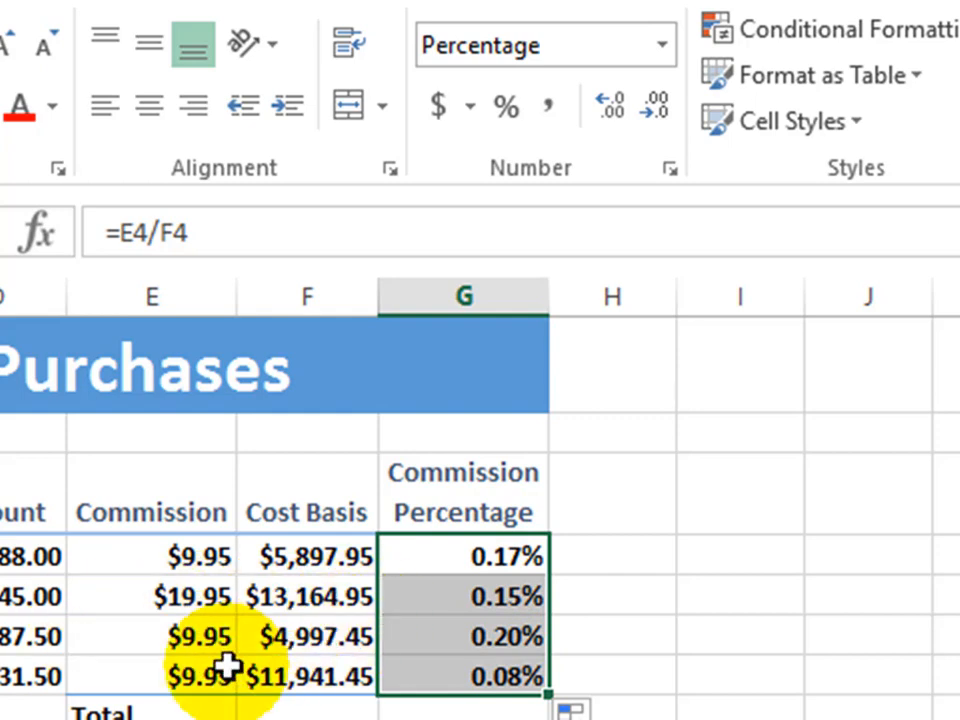
pyautogui.click(455, 680)
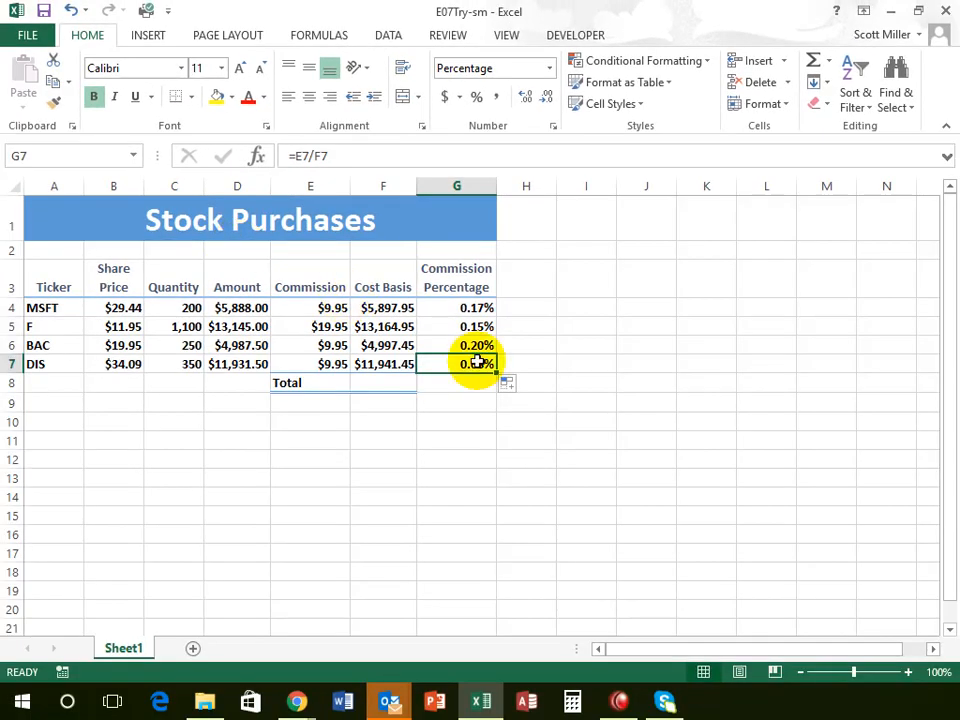
pyautogui.click(384, 384)
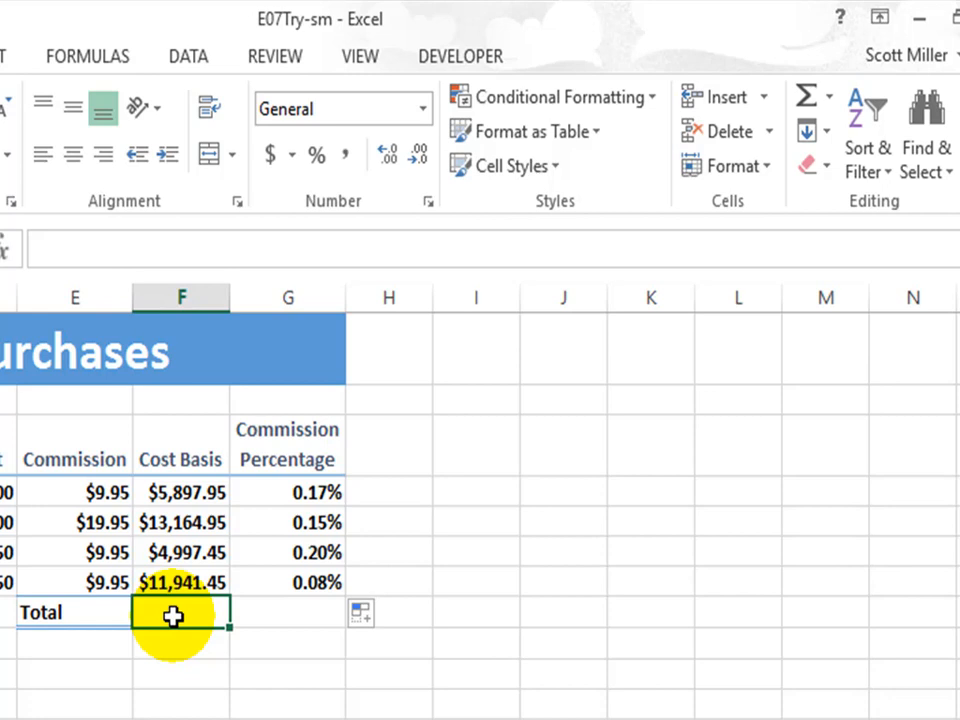
pyautogui.write('=')
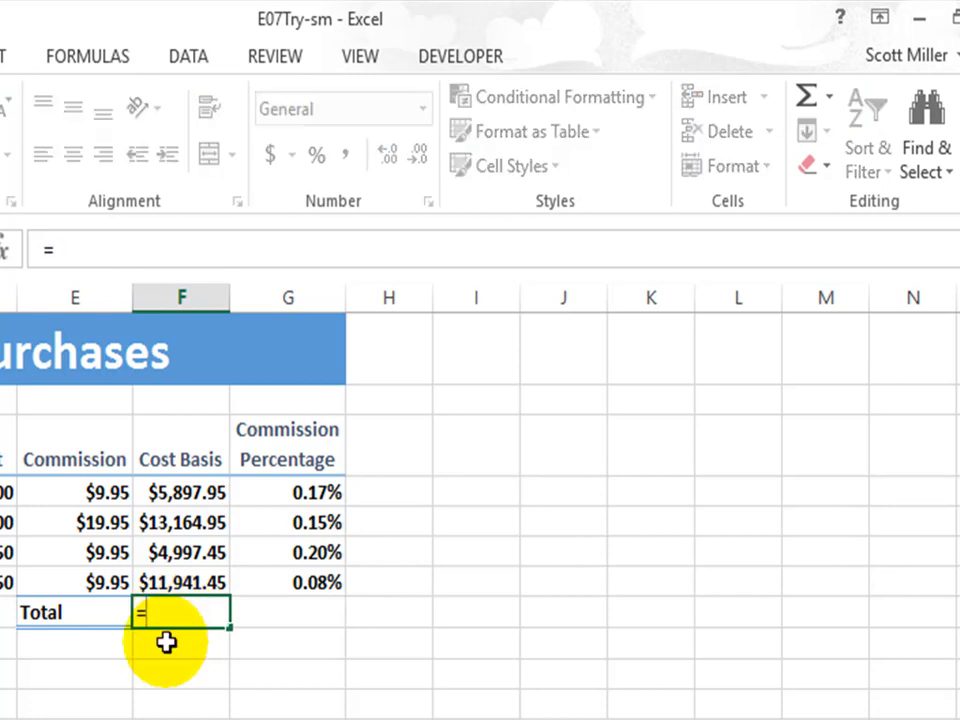
pyautogui.click(178, 490)
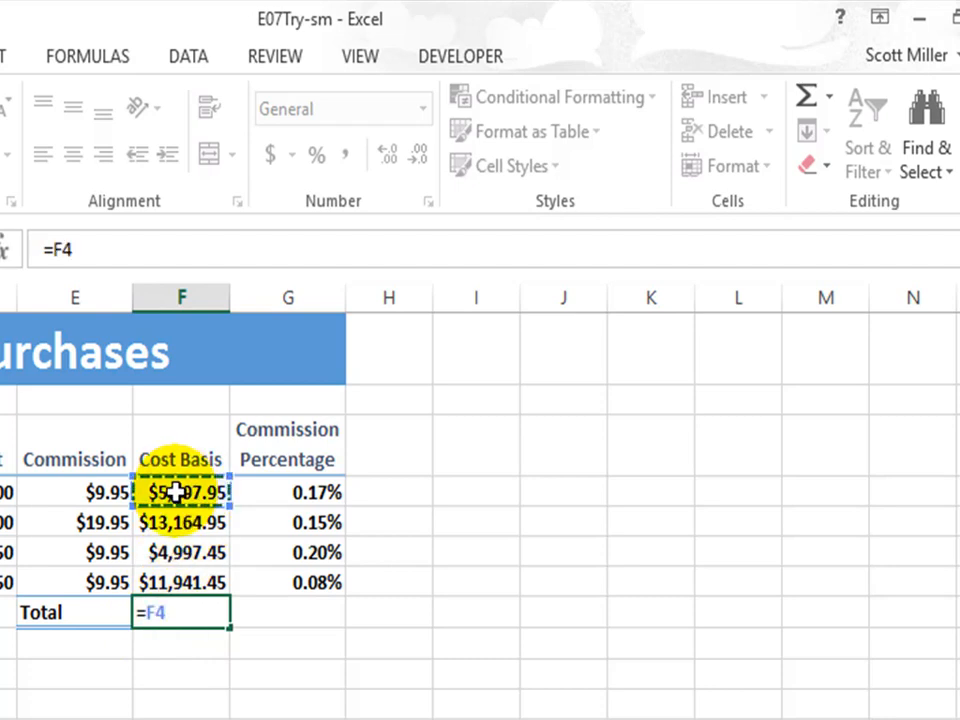
pyautogui.write('+')
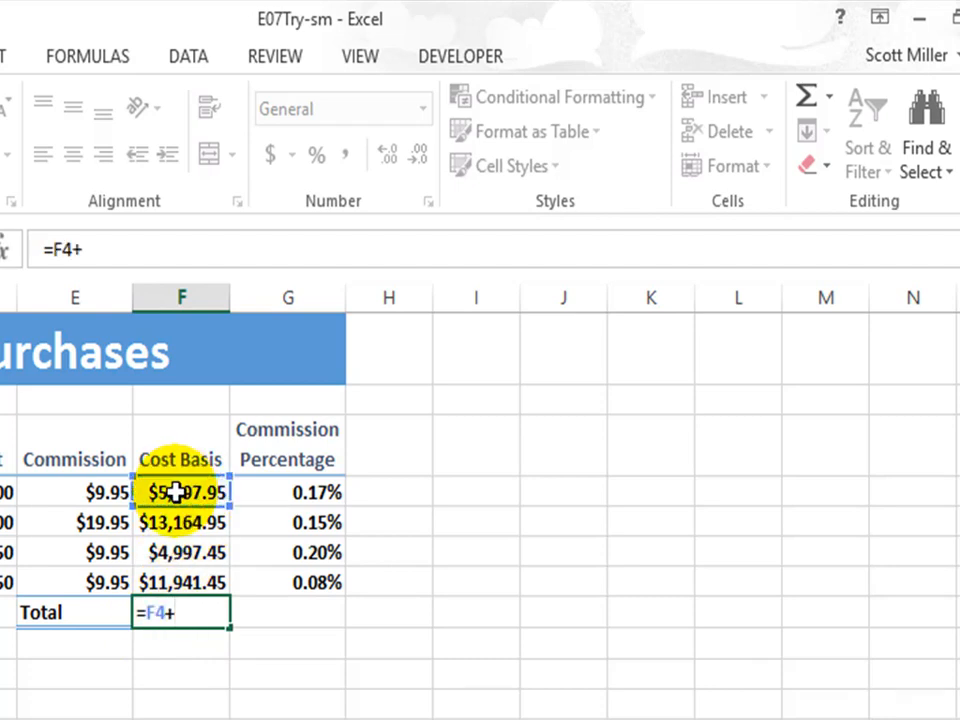
pyautogui.click(175, 520)
pyautogui.write('+')
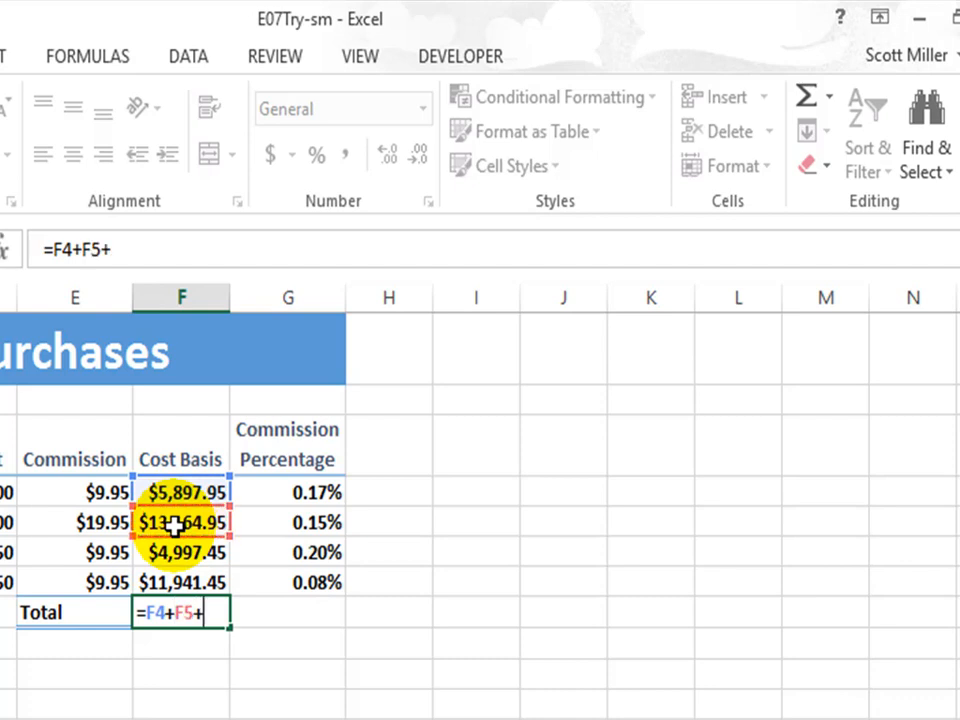
pyautogui.click(184, 553)
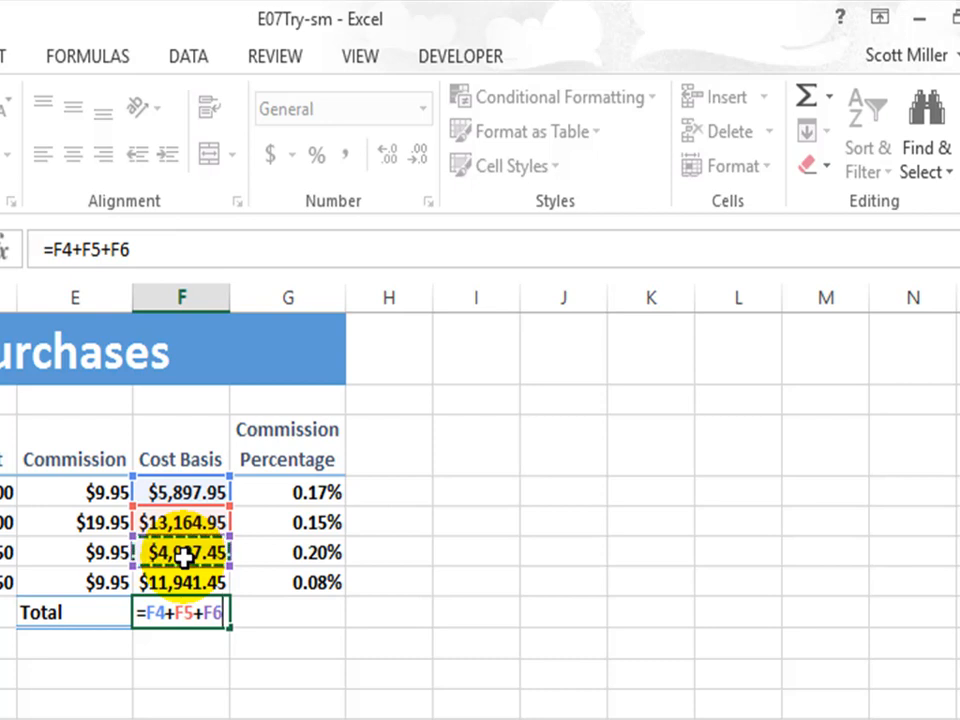
pyautogui.press('Escape')
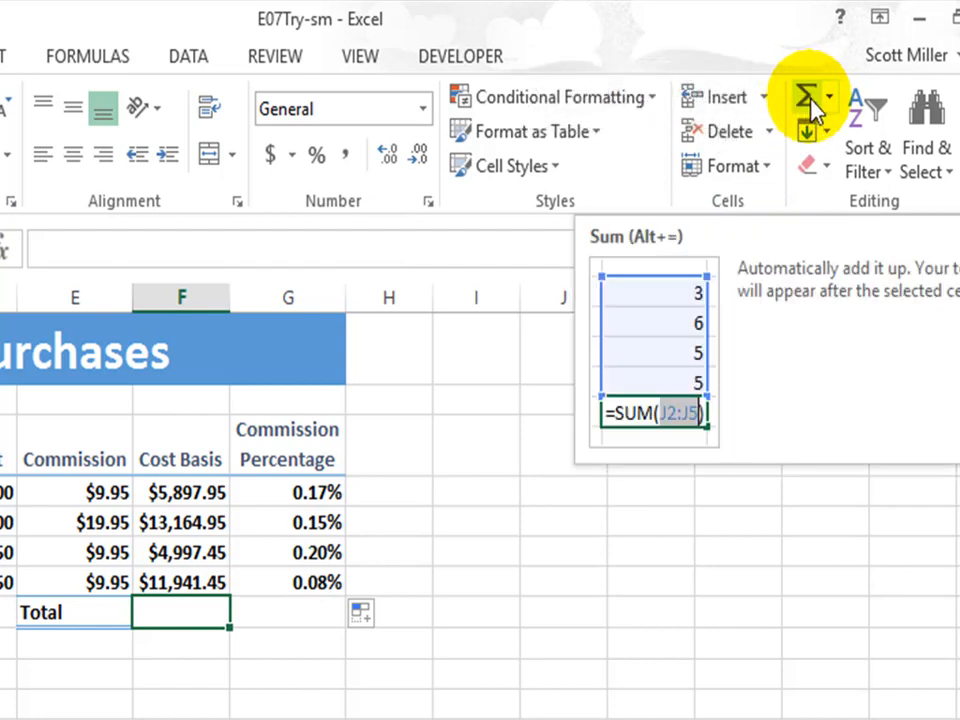
# Step: Total the Cost Basis column in F8 with AutoSum over F4:F7, and check the formula in the cell
pyautogui.click(810, 100)
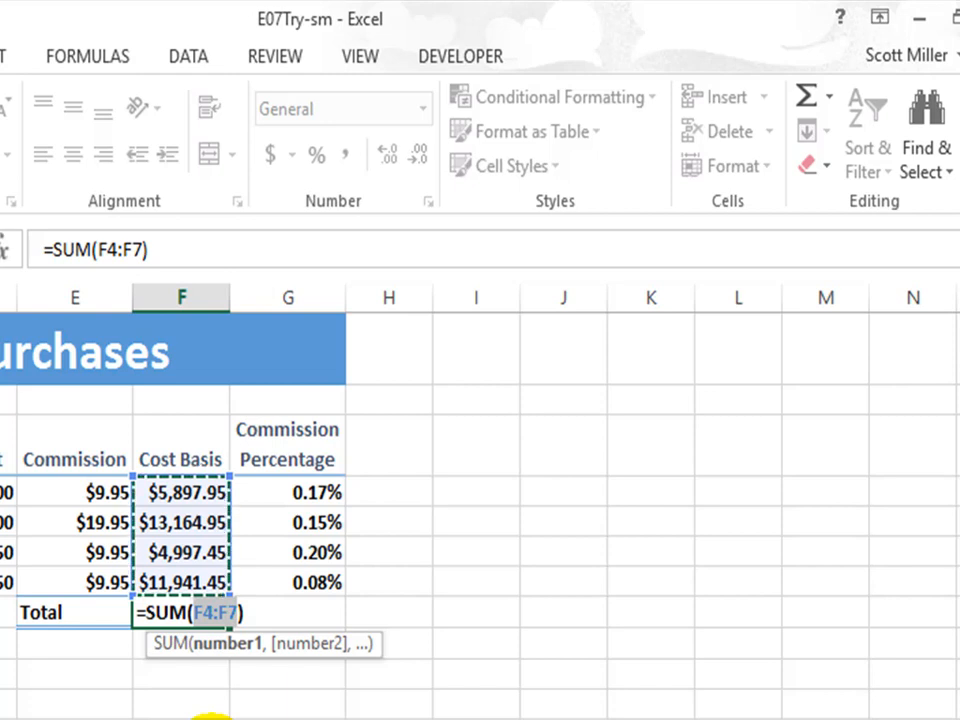
pyautogui.press('Return')
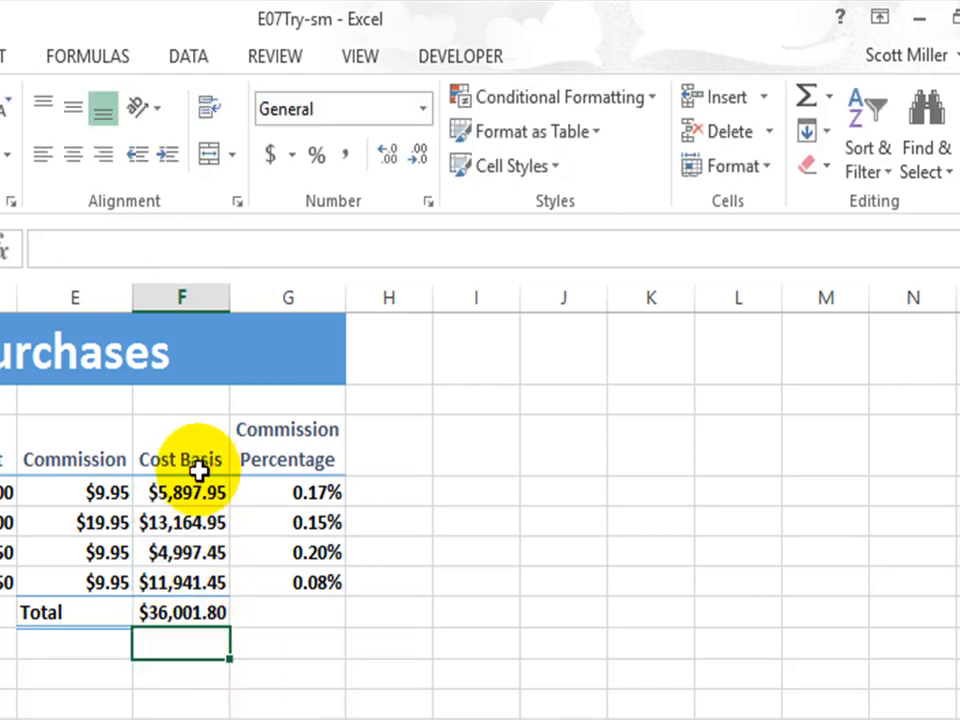
pyautogui.click(177, 615)
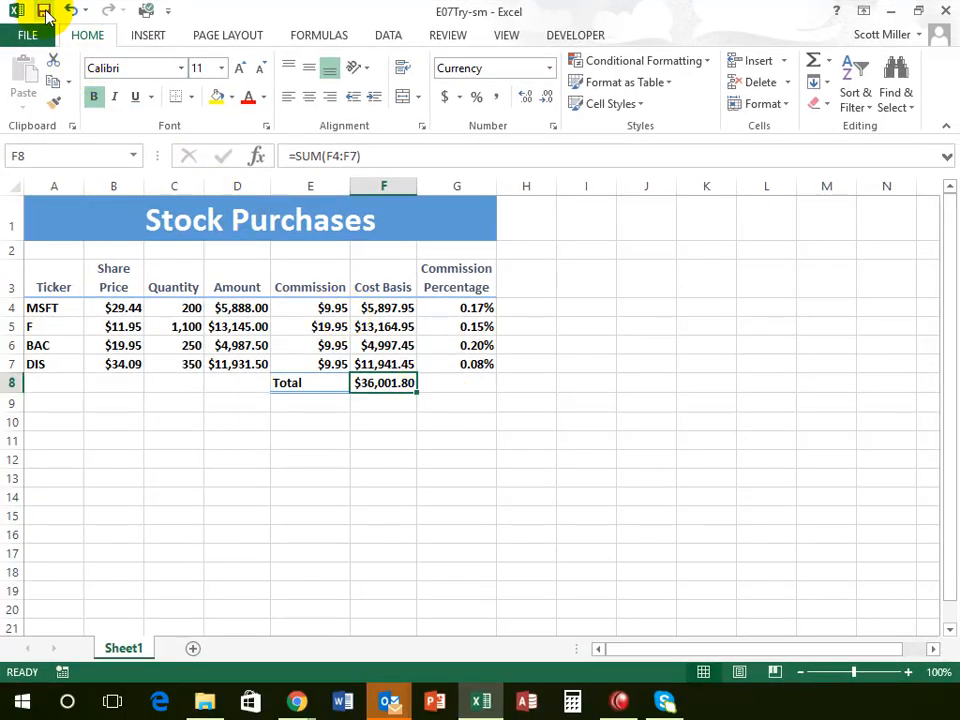
# Step: Save the E07Try-sm workbook and close it
pyautogui.click(44, 14)
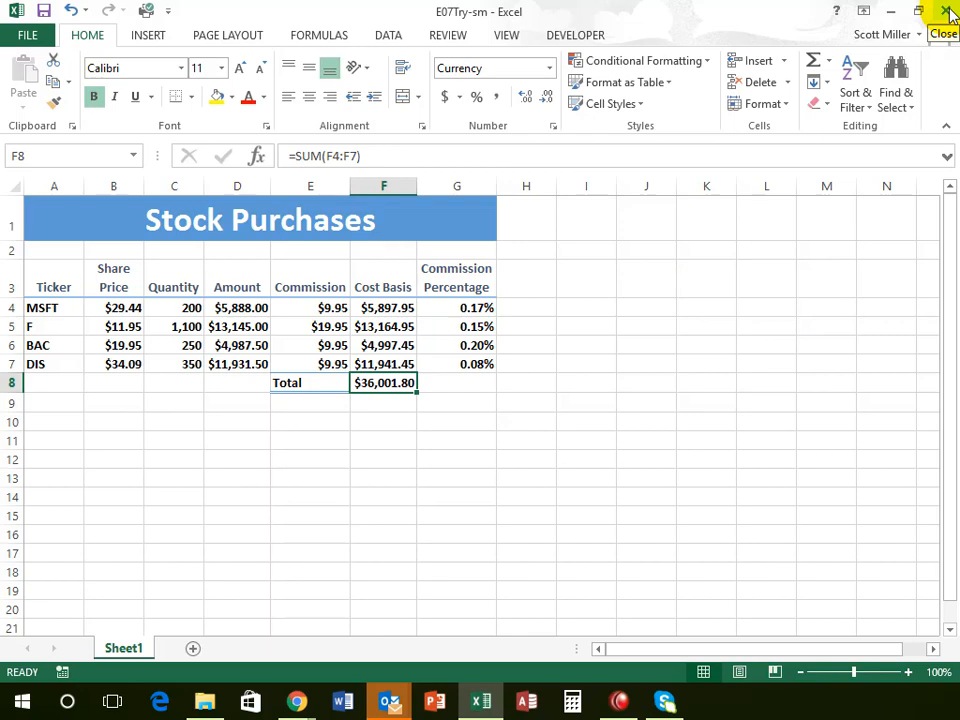
pyautogui.click(950, 14)
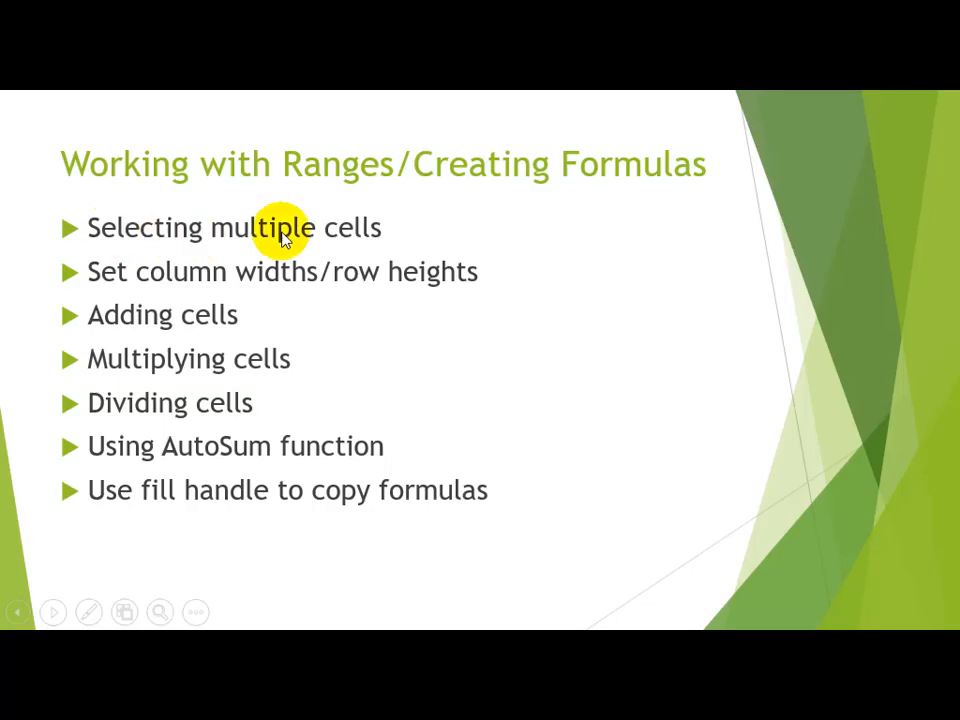